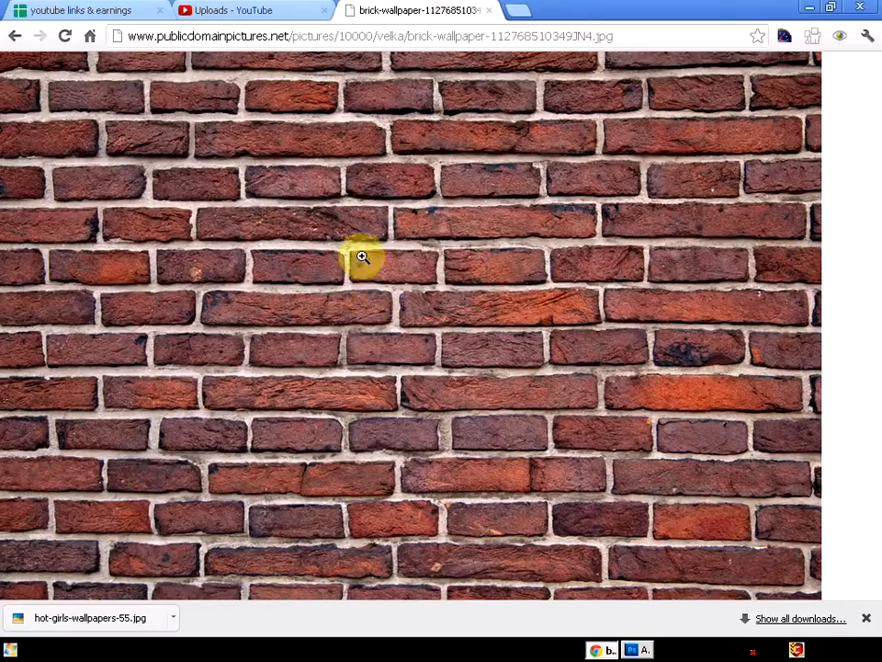
- Switch to Photoshop, create a new document with the default settings, and paste the copied brick wallpaper into it
key("alt+Tab")
left_click(20, 38)
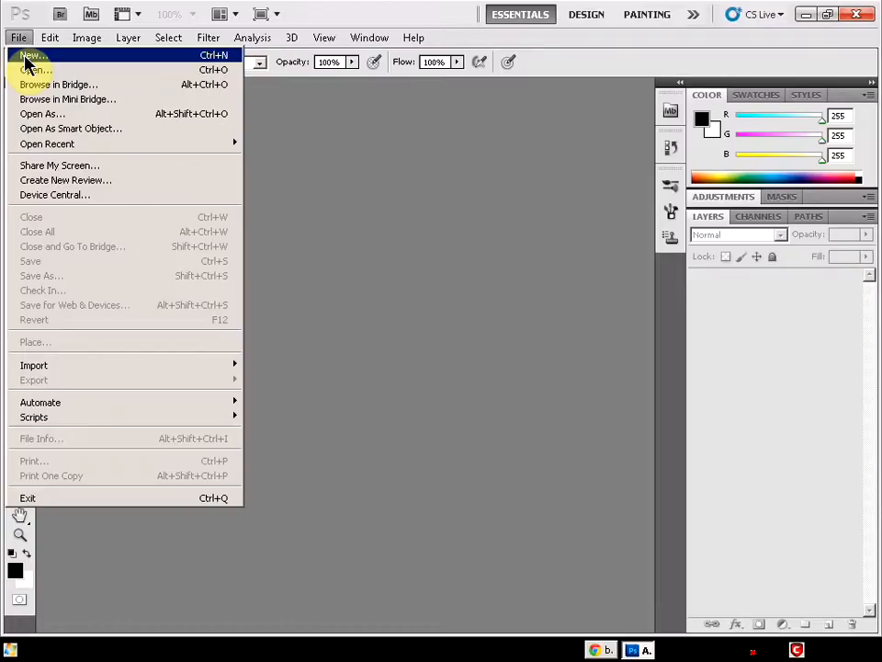
left_click(28, 57)
key("Return")
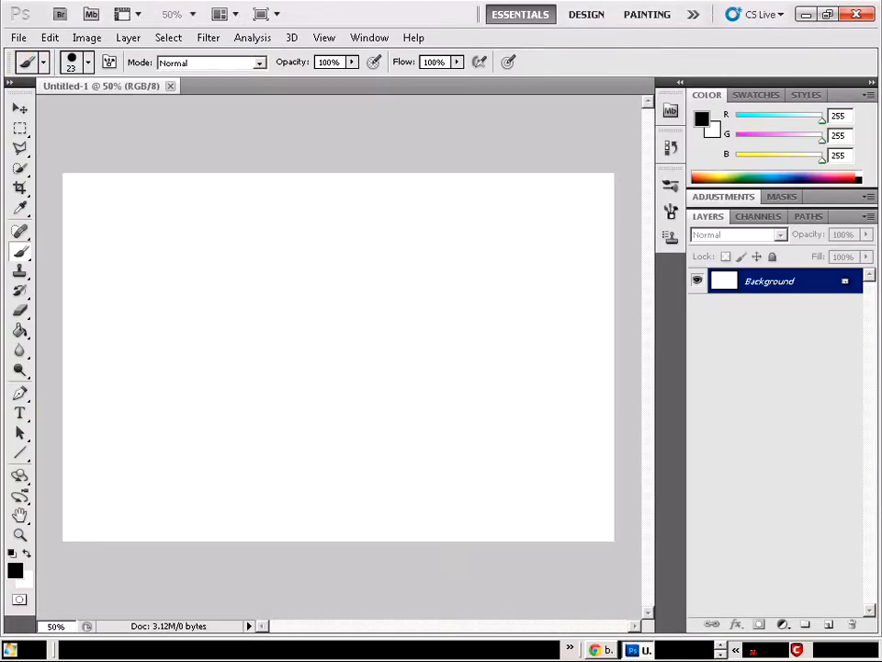
key("ctrl+v")
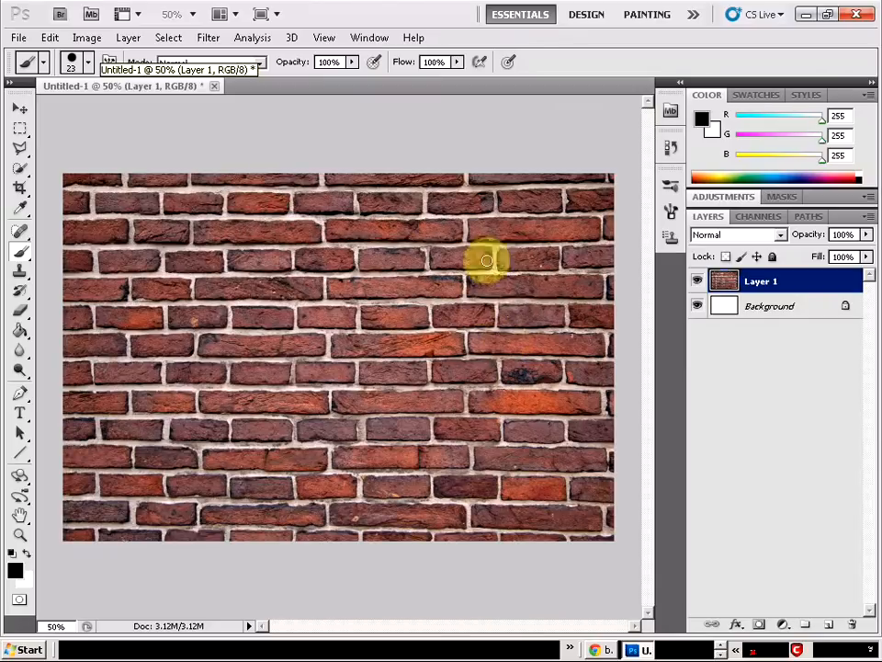
left_click(769, 307)
right_click(769, 307)
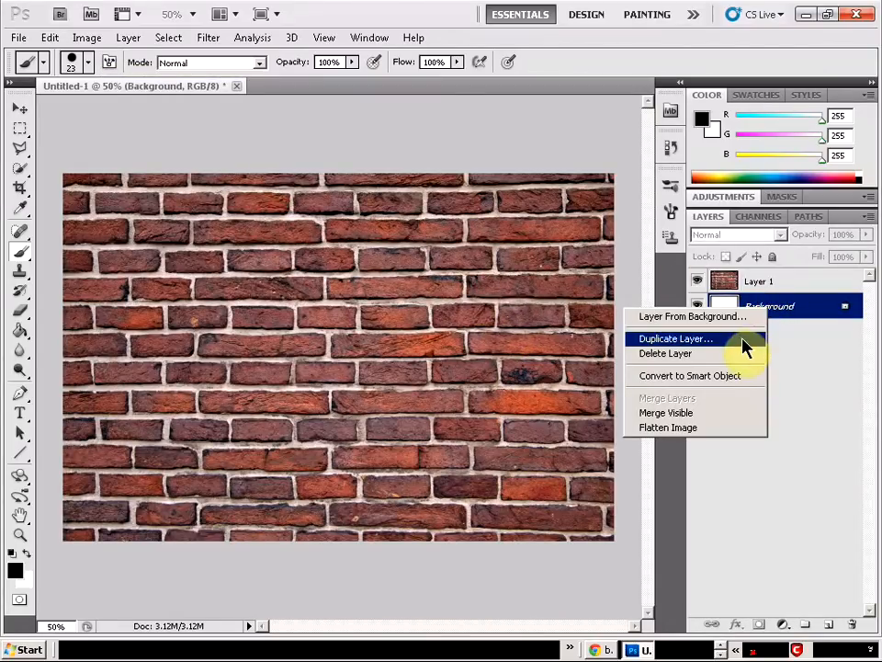
left_click(742, 340)
left_click(588, 193)
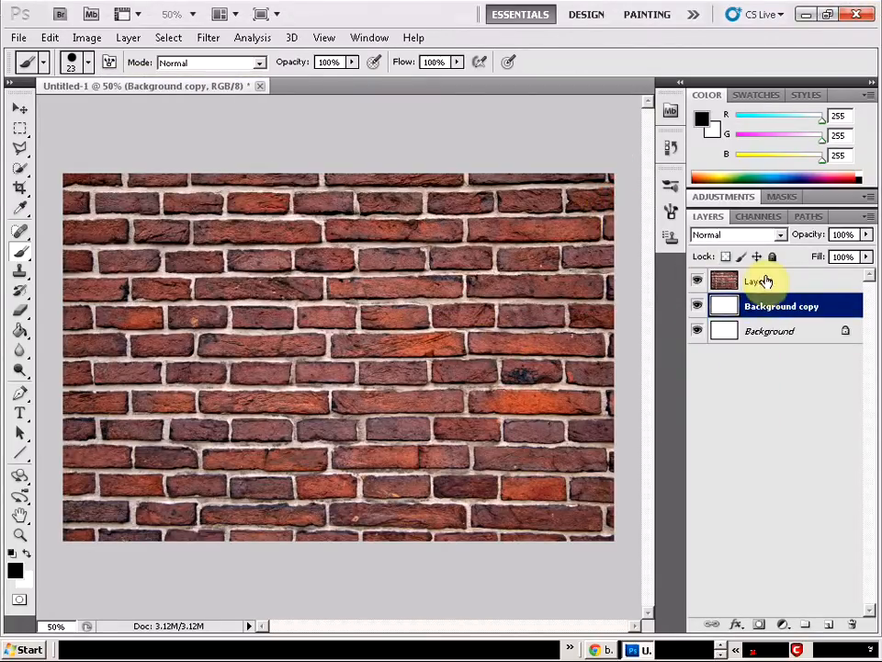
key("ctrl+z")
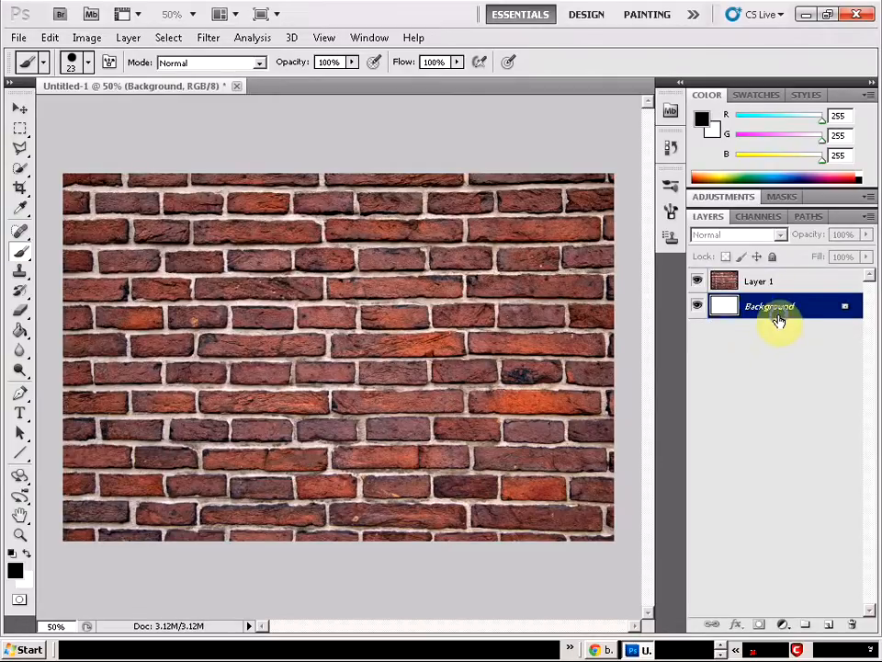
- Delete the white Background layer beneath the pasted brick image
right_click(779, 320)
left_click(746, 363)
key("Return")
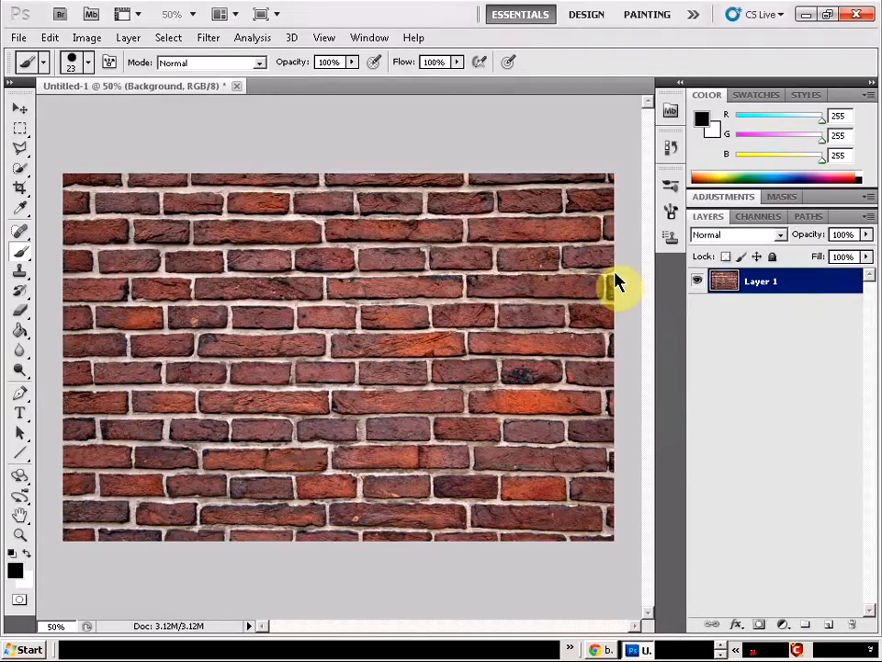
- Rename the brick image layer as "brick wall"
right_click(779, 285)
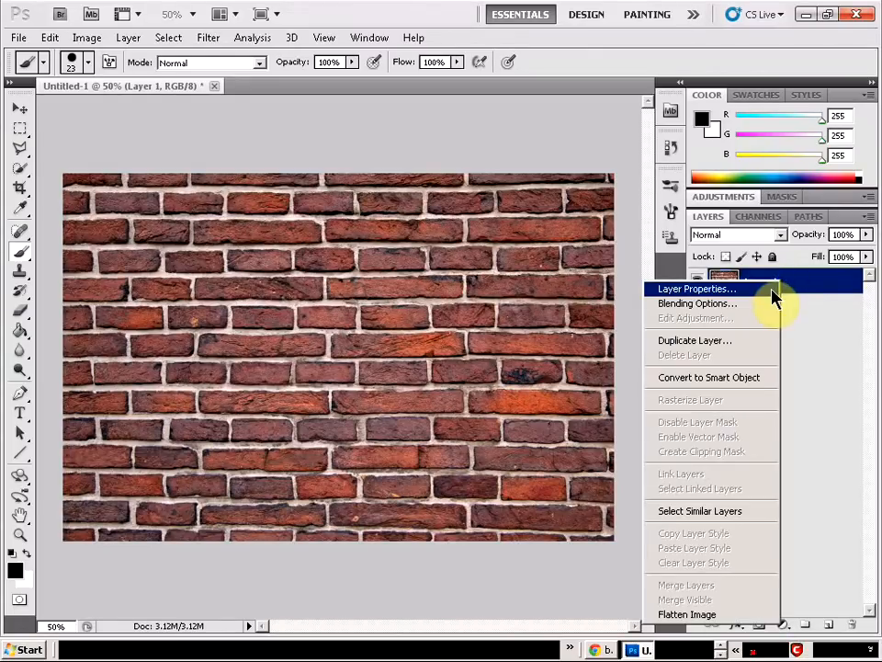
left_click(772, 288)
type("brick wall")
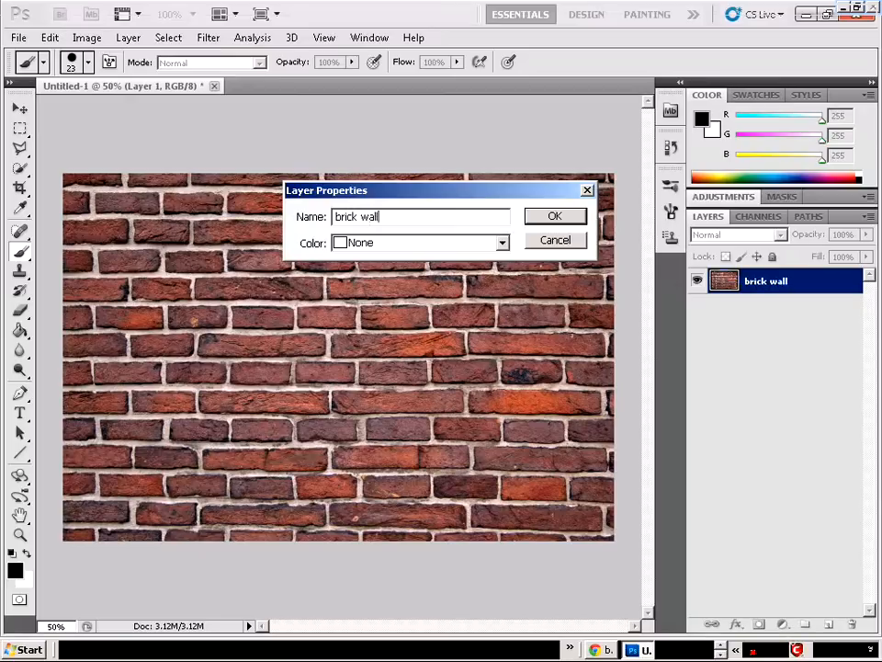
key("Return")
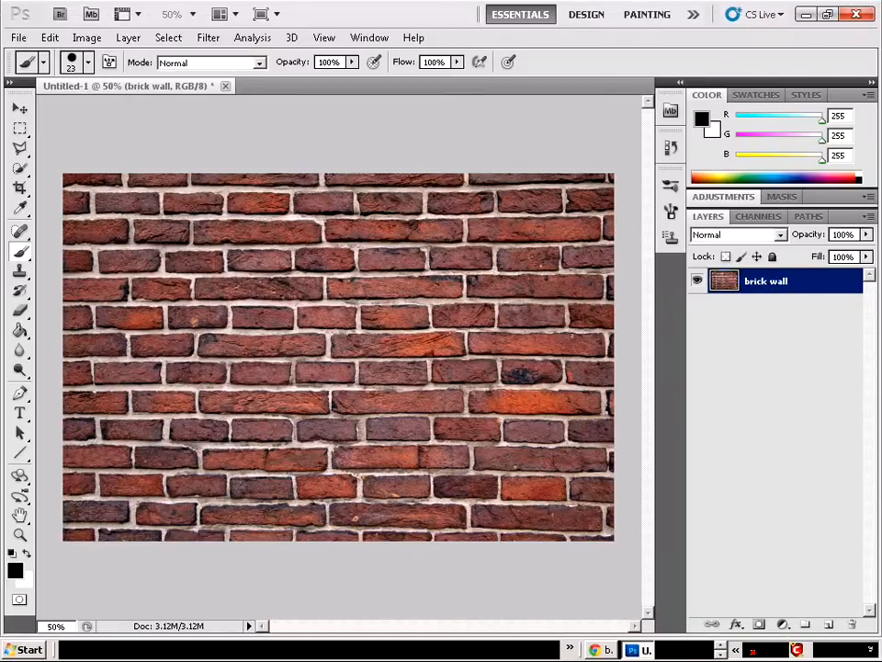
- Consult the numbered instructions in the Notepad notes for the image adjustment, and return to Photoshop
key("alt+Tab")
key("alt+Tab")
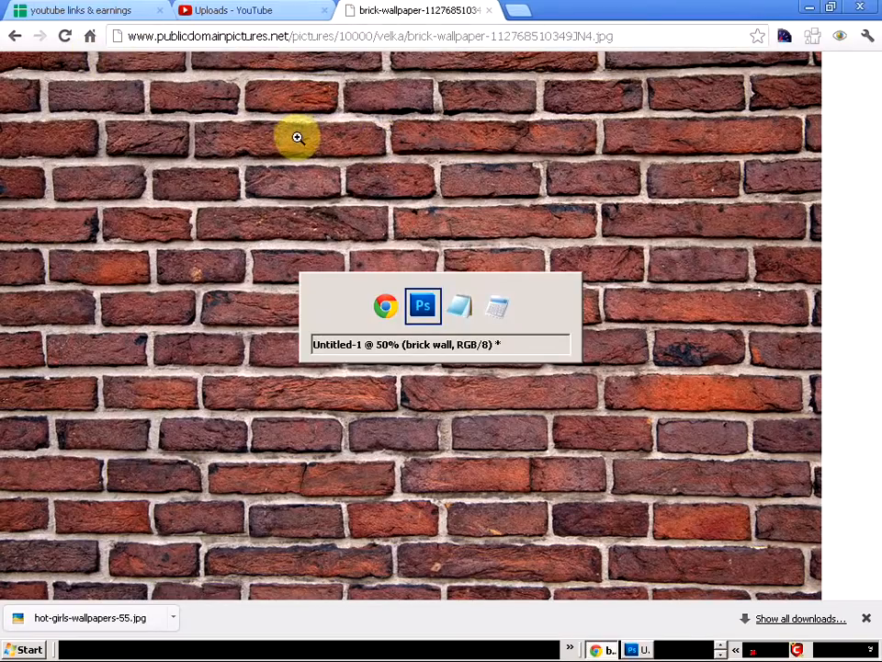
key("alt+Tab")
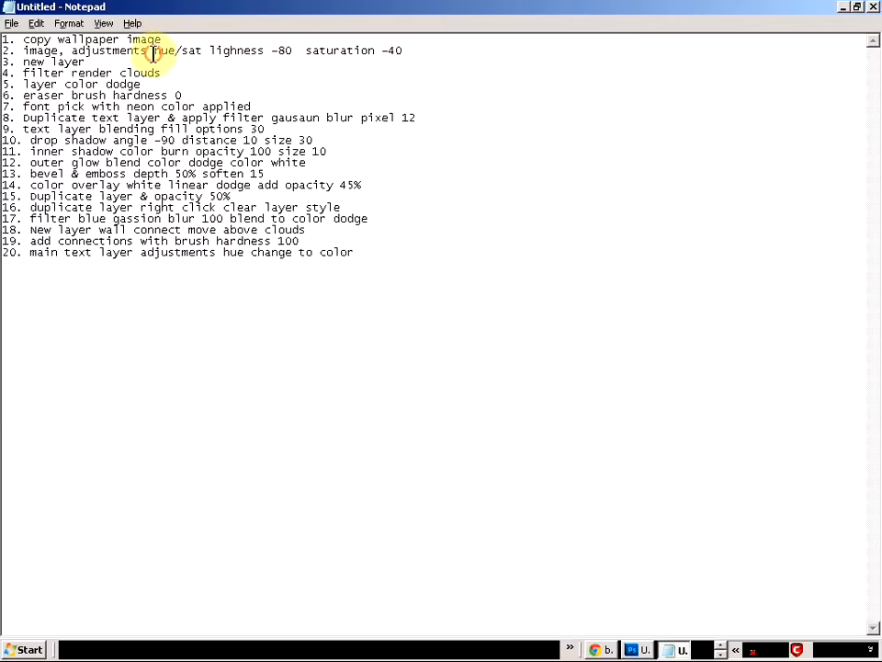
key("alt+Tab")
key("alt+Tab")
key("alt+Tab")
key("alt+Tab")
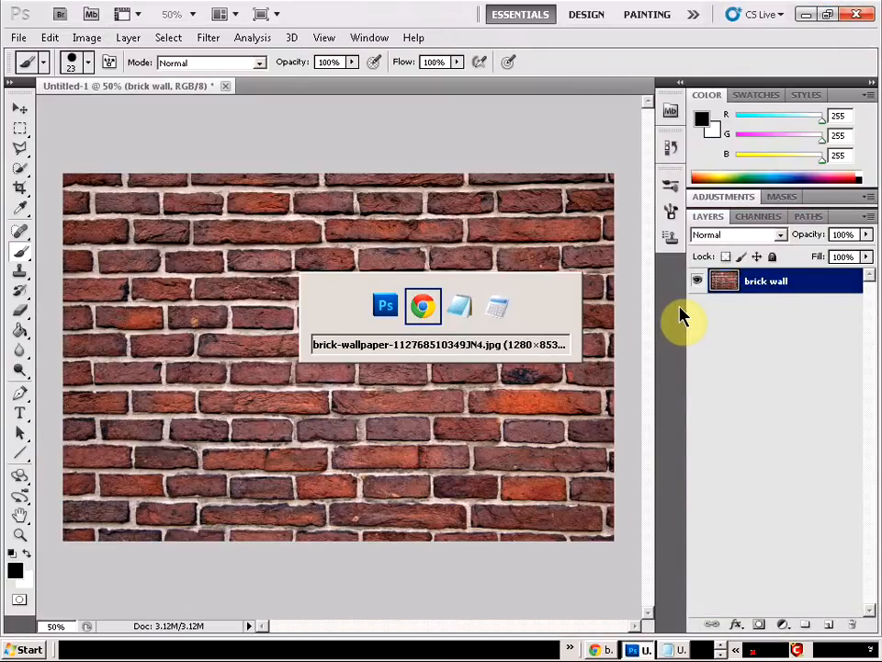
key("alt+Tab")
key("alt+Tab")
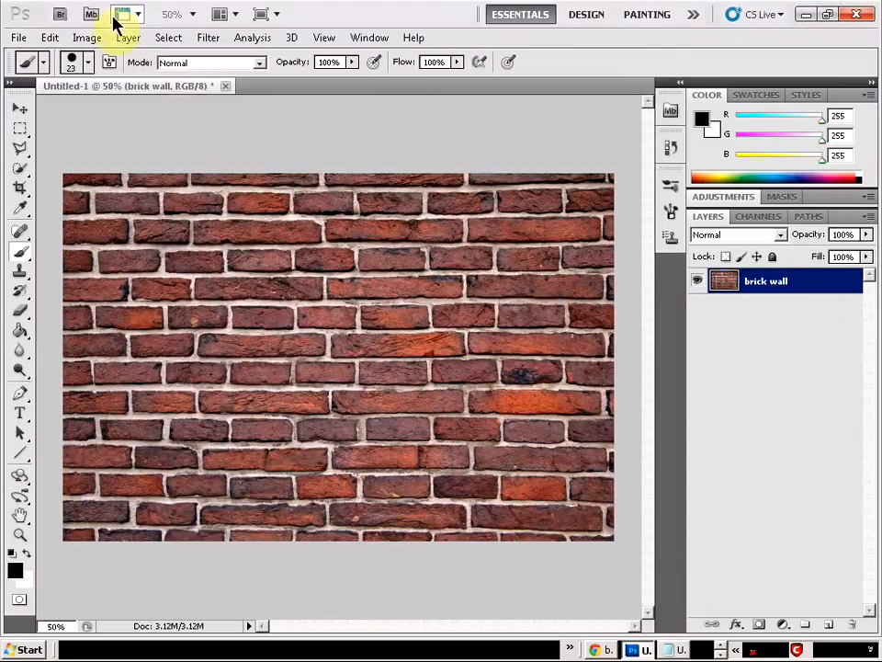
- Apply a Hue/Saturation adjustment to the brick wall layer with lightness -80 and saturation -40, as listed in the notes
left_click(89, 38)
mouse_move(108, 80)
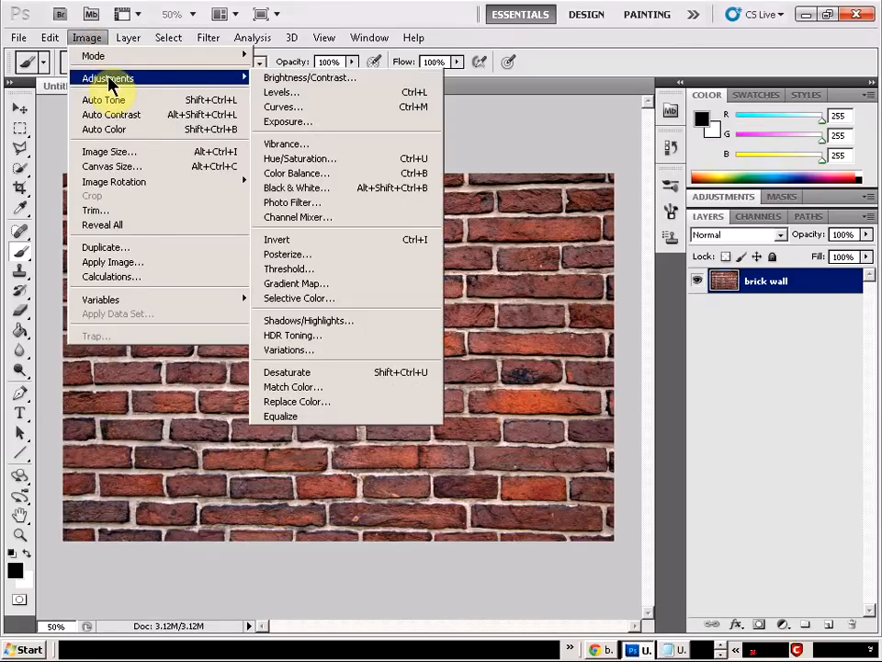
left_click(324, 165)
key("alt+Tab")
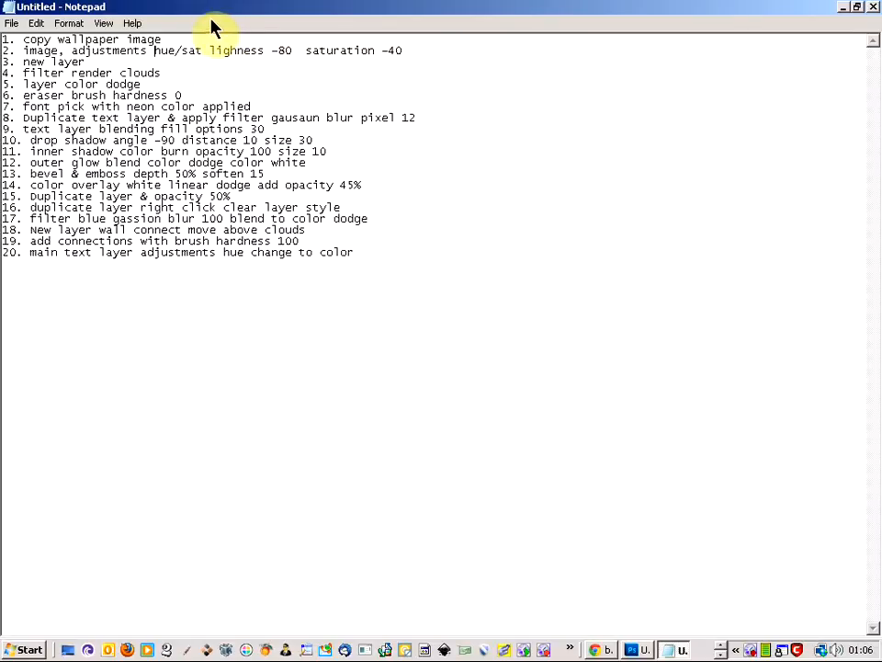
key("alt+Tab")
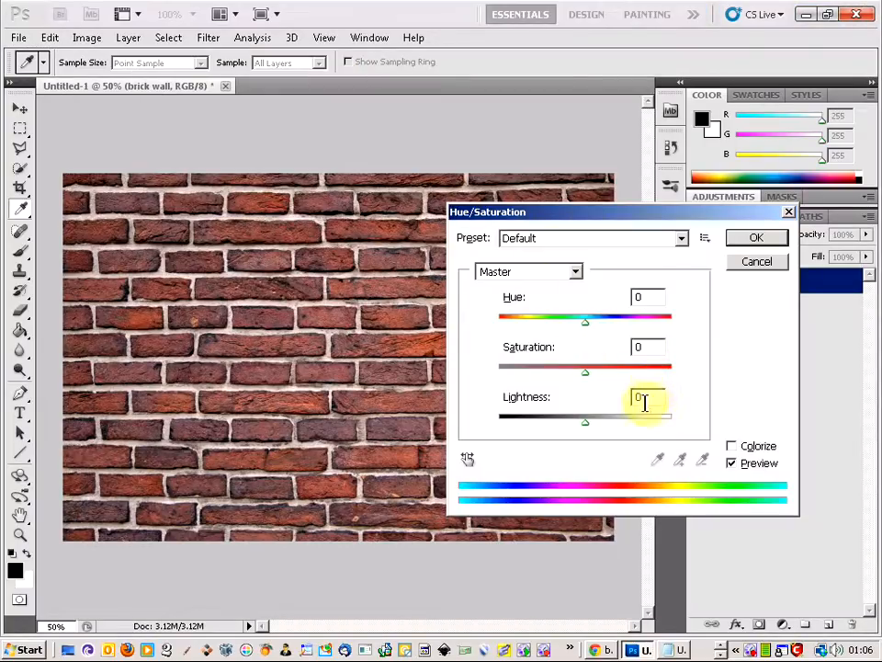
left_click(644, 402)
type("-80")
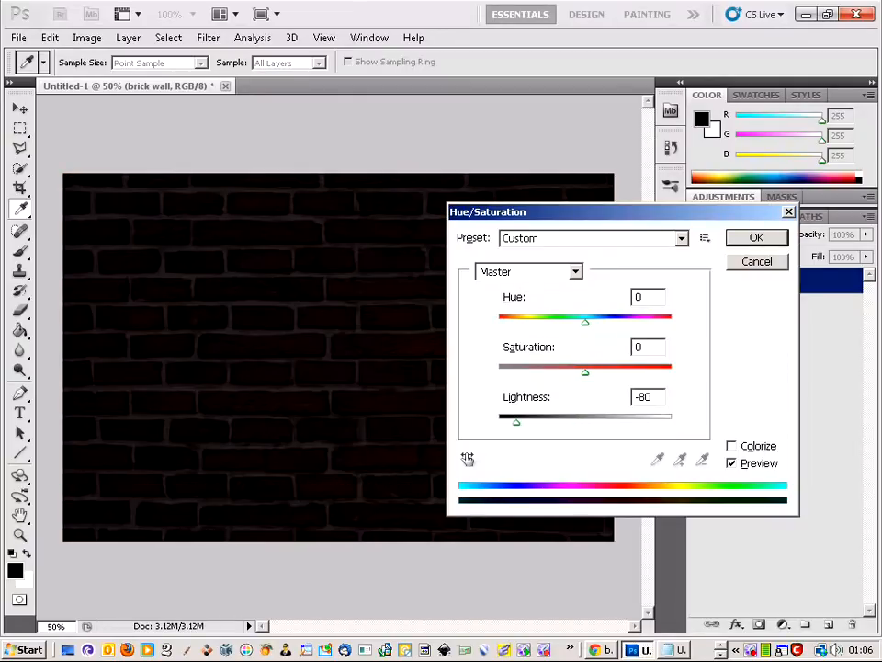
left_click(642, 347)
type("-4")
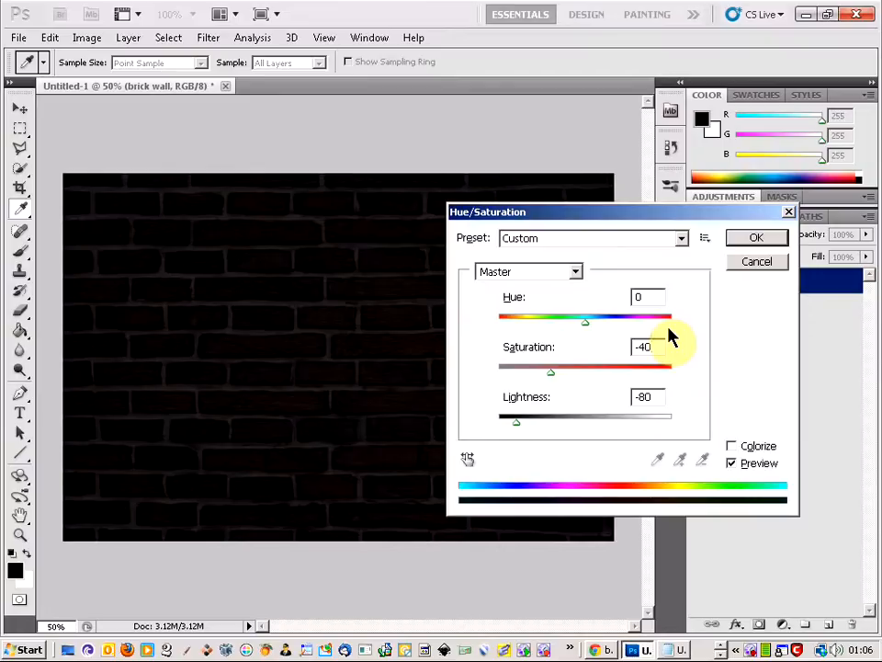
key("Return")
- Add a new layer above the brick wall, following the notes, and fill it with the Render Clouds filter
key("alt+Tab")
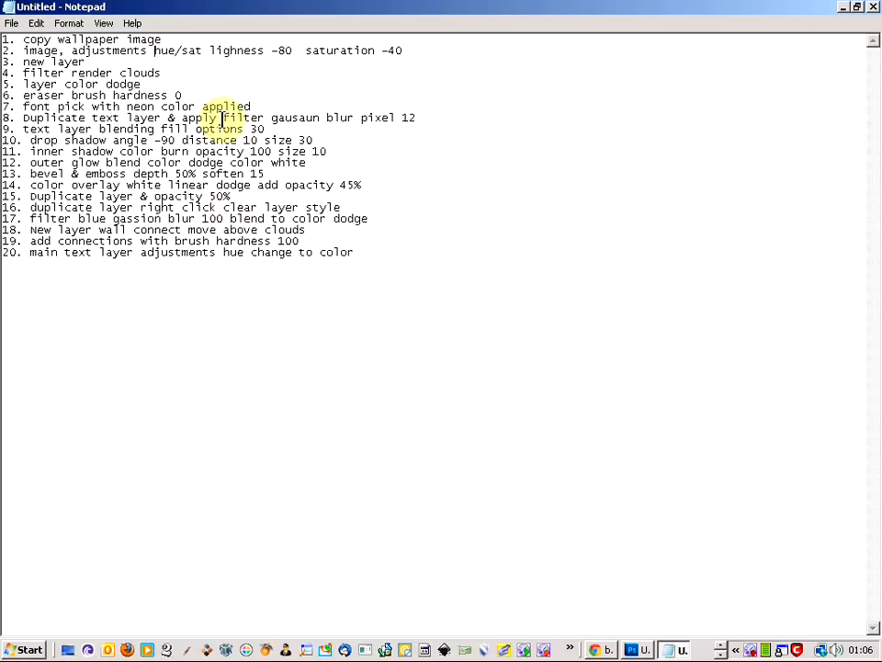
key("alt+Tab")
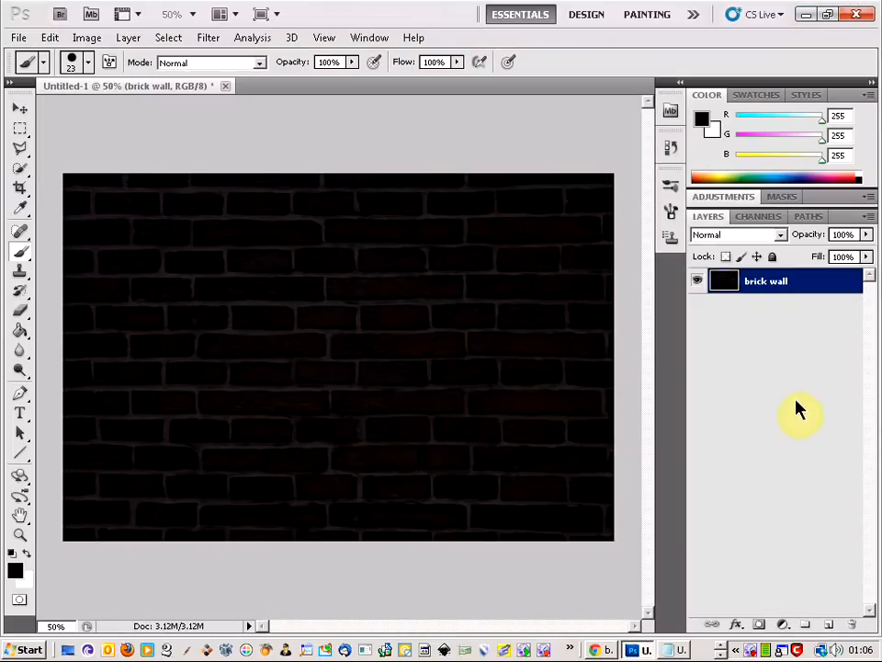
left_click(827, 627)
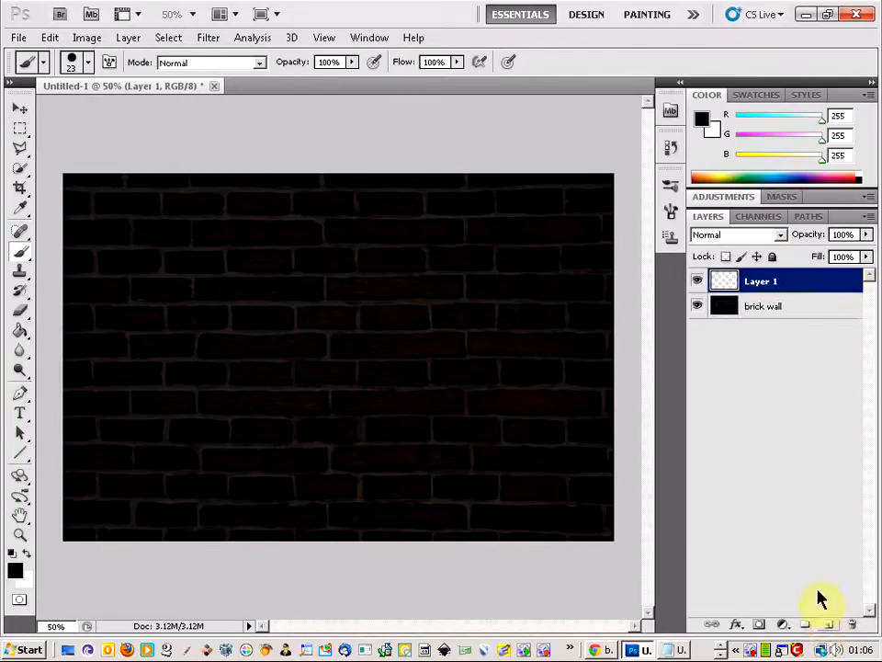
left_click(206, 38)
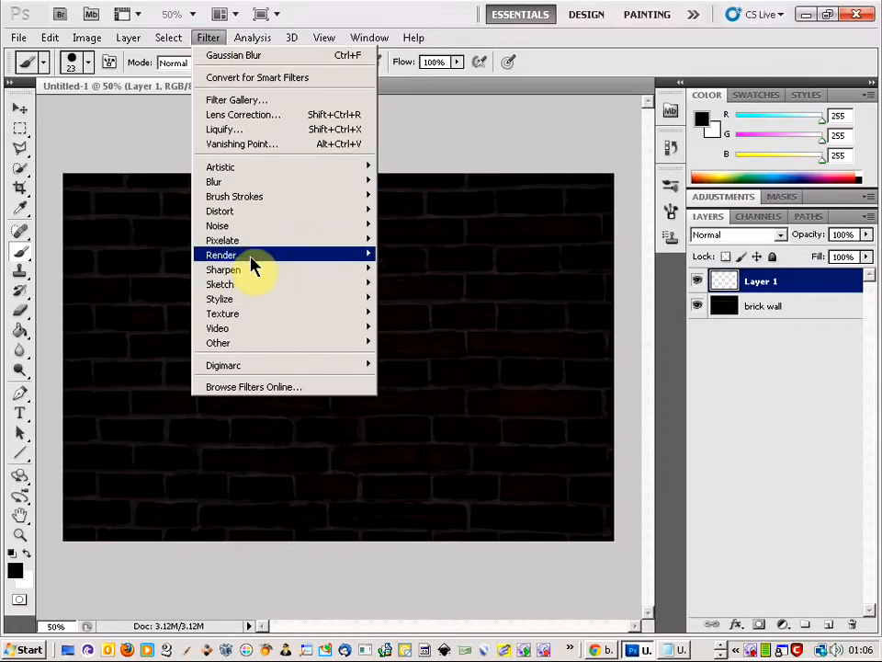
mouse_move(252, 258)
left_click(405, 259)
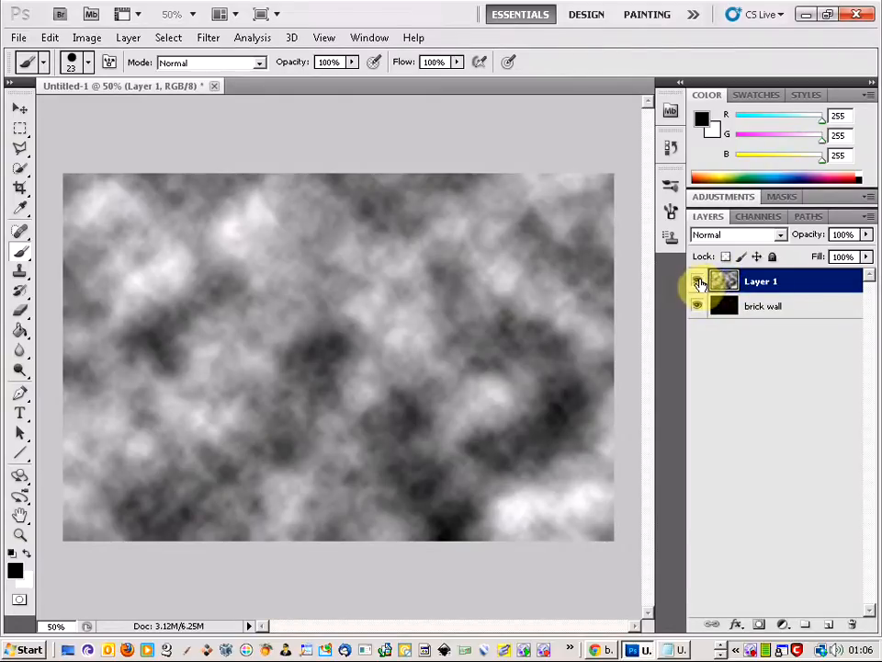
- Rename the clouds layer as "clouds filter"
right_click(775, 293)
left_click(744, 295)
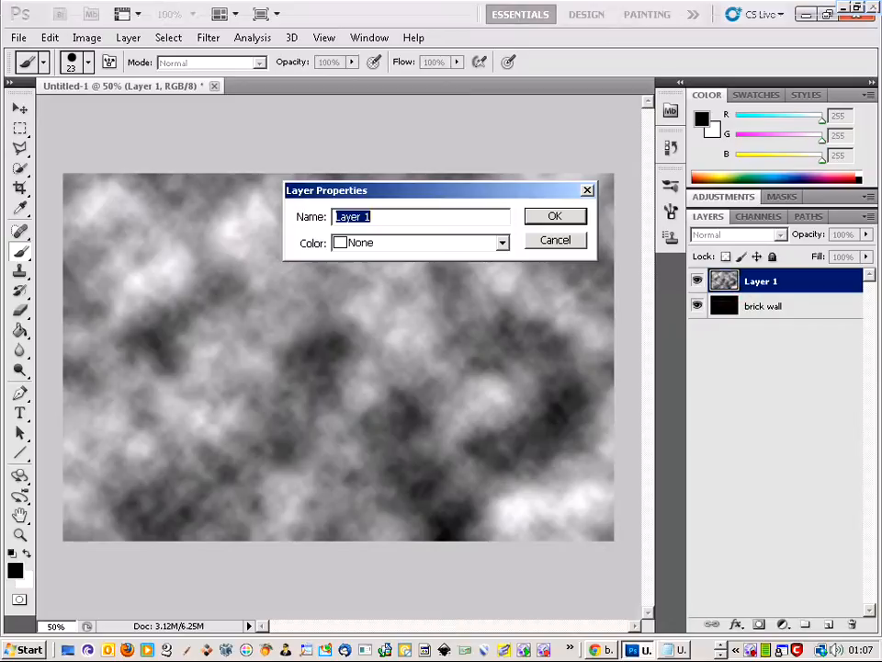
type("clouds")
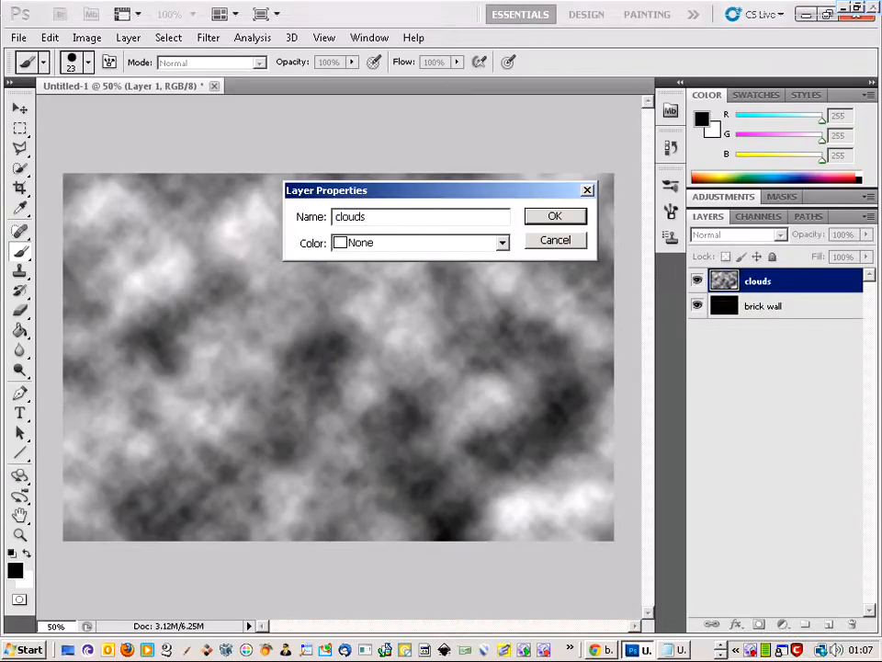
type(" filter")
key("Return")
- Check the notes, set the clouds filter layer's blend mode to Color Dodge, and compare the image with the layer hidden and shown
key("alt+Tab")
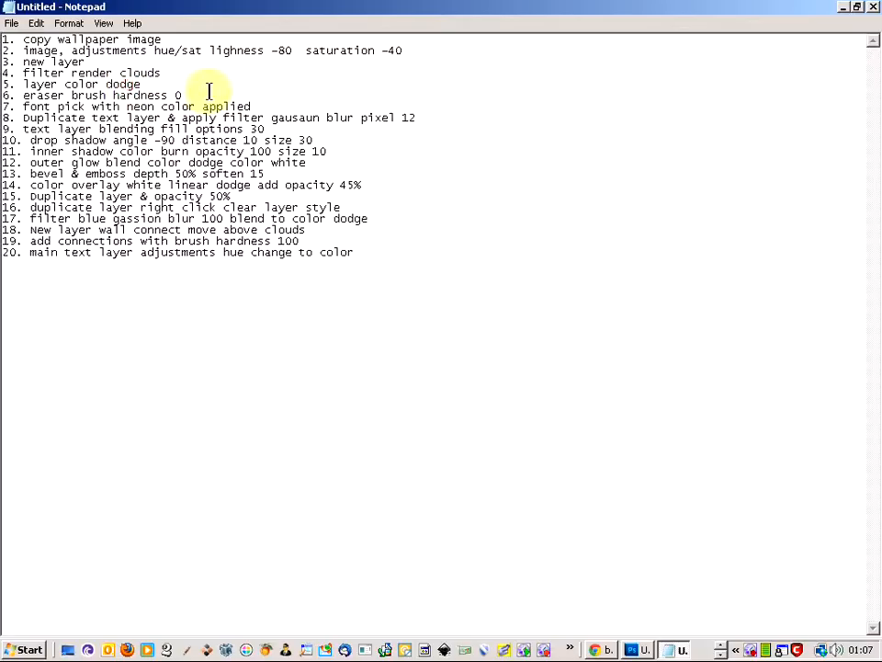
key("alt+Tab")
left_click(772, 235)
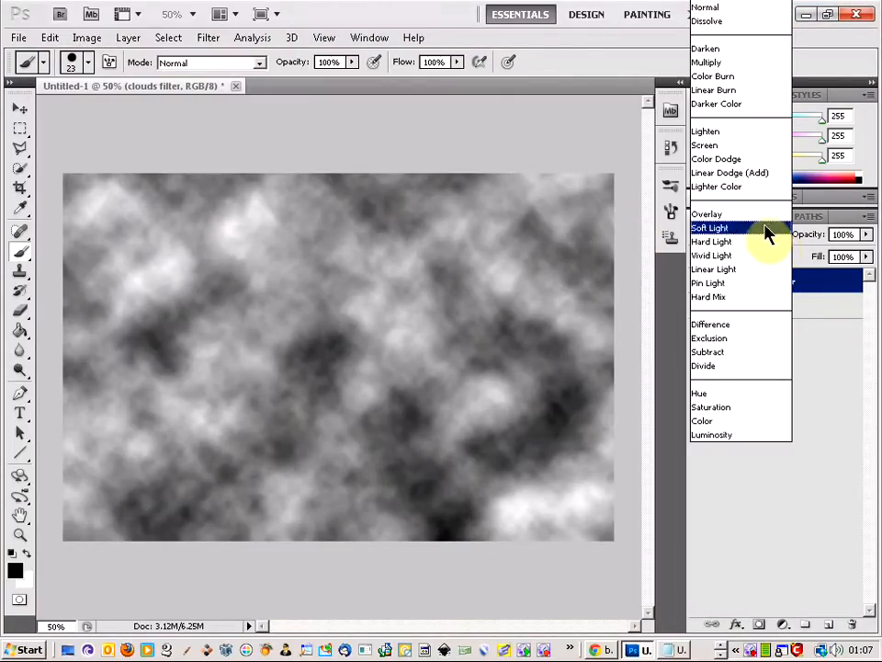
left_click(750, 163)
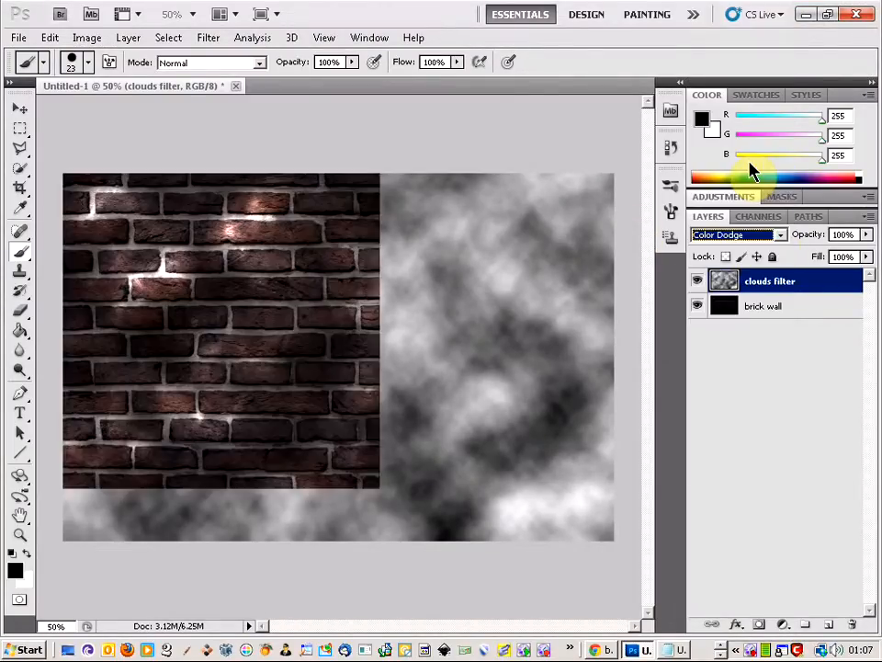
left_click(697, 281)
left_click(696, 282)
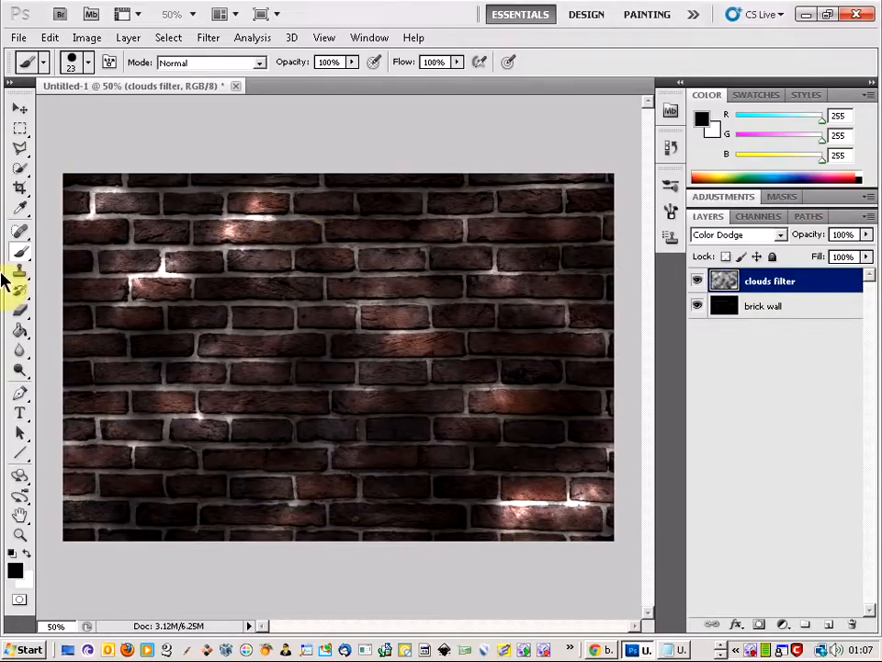
- Check the notes and erase the outer edges of the clouds filter layer with a soft 463 px eraser at 0% hardness
left_click(21, 316)
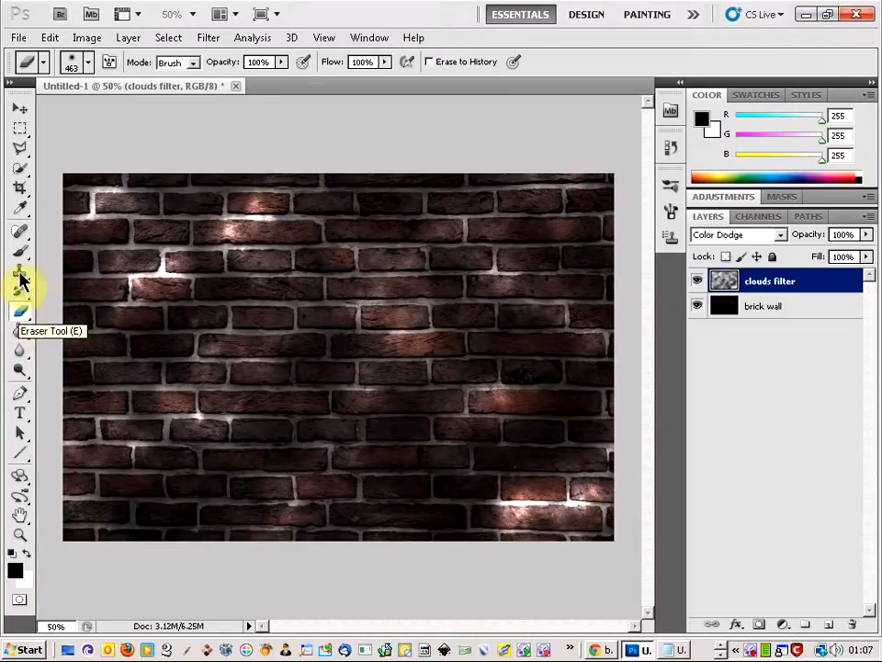
left_click(89, 65)
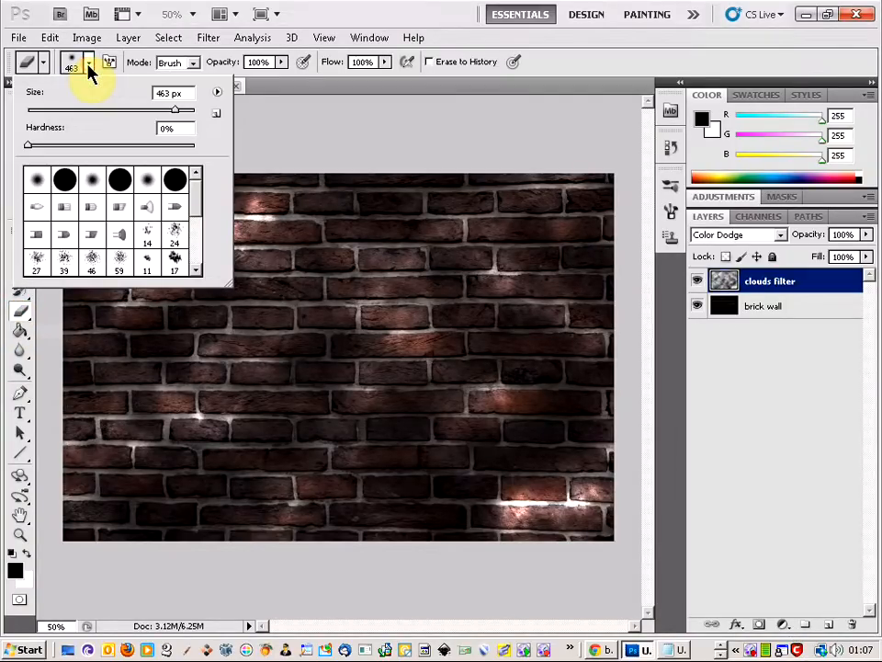
key("alt+Tab")
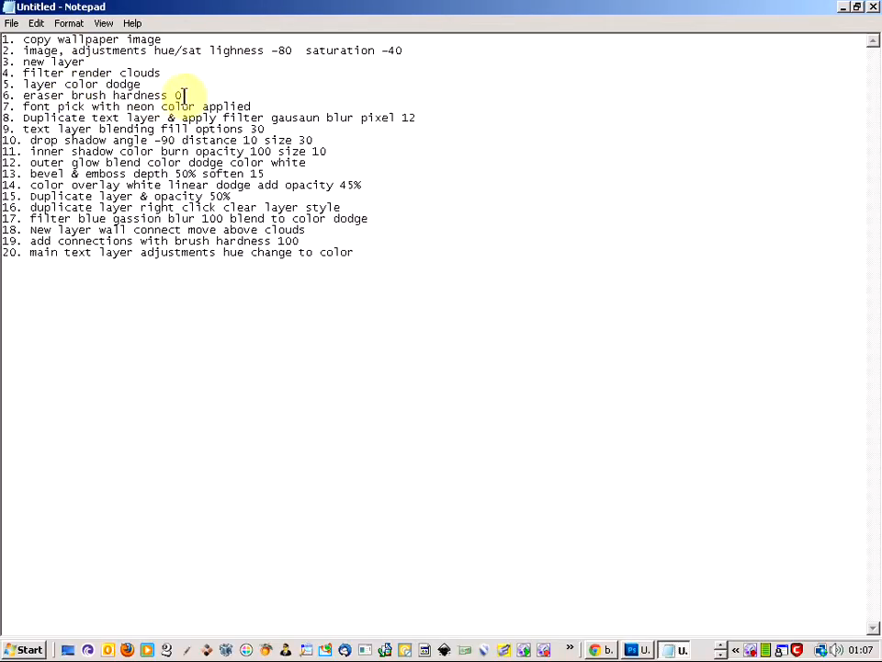
key("alt+Tab")
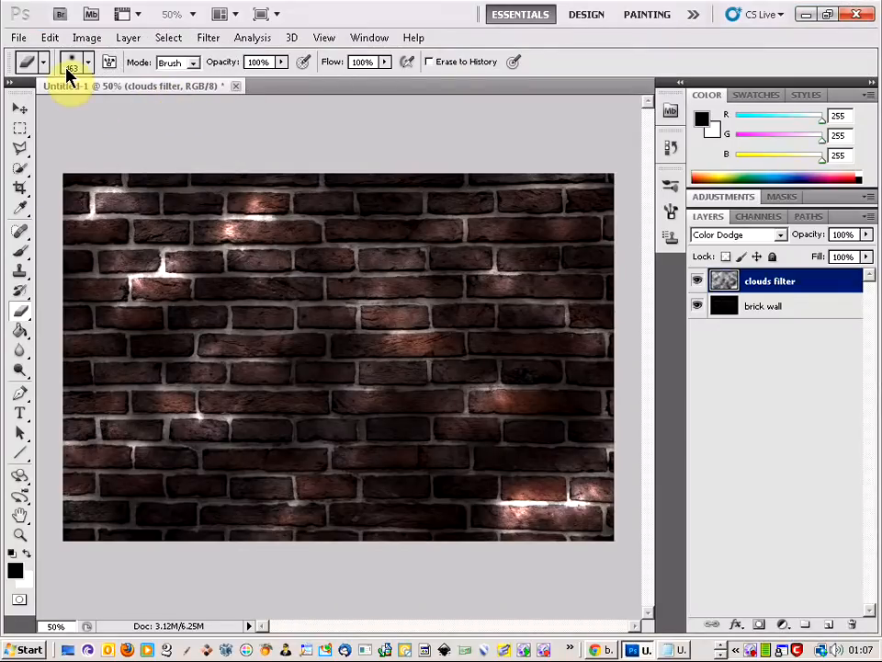
left_click(89, 69)
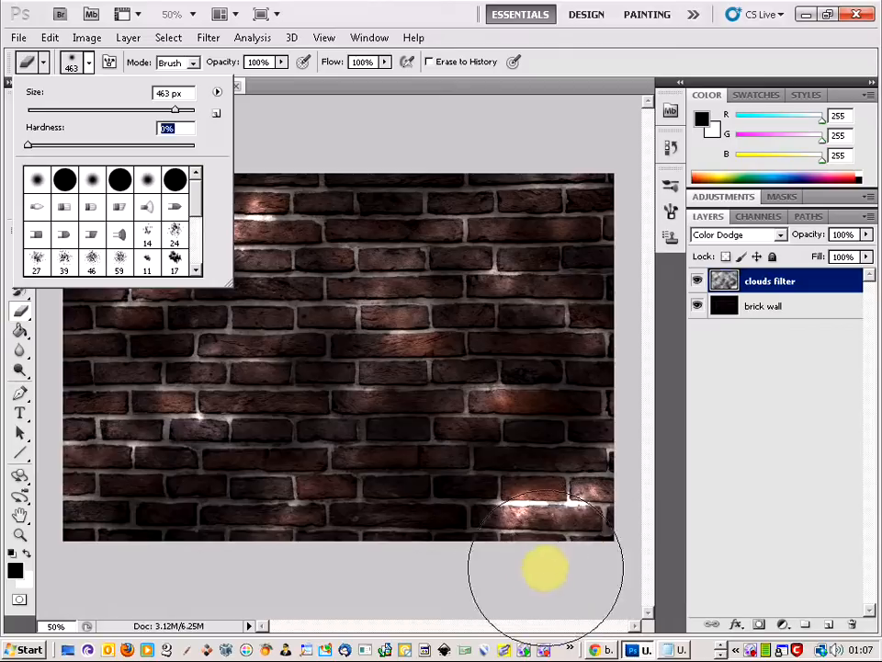
left_click(582, 177)
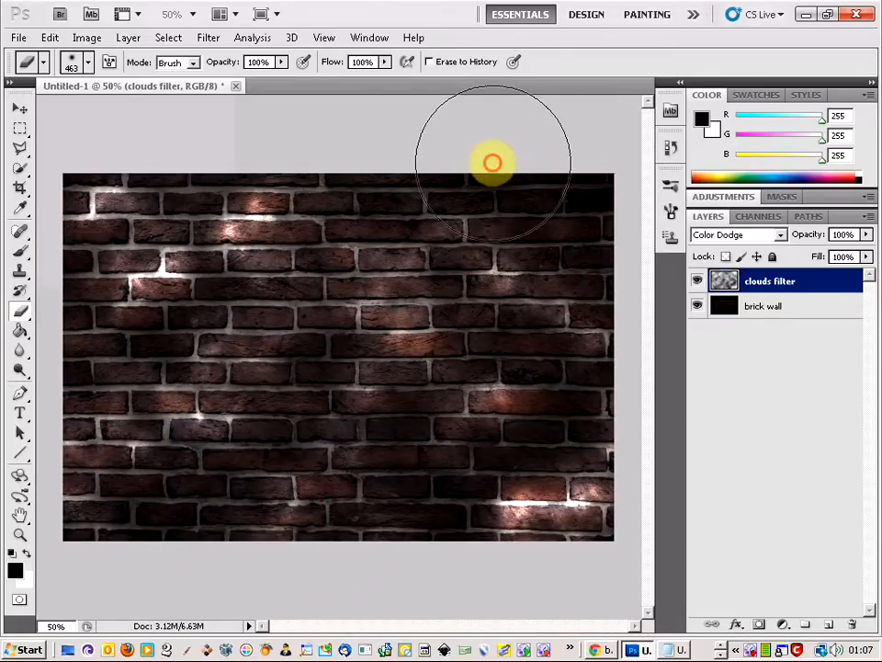
mouse_move(367, 158)
left_mouse_down()
mouse_move(99, 164)
mouse_move(77, 257)
mouse_move(80, 546)
mouse_move(144, 582)
mouse_move(554, 597)
mouse_move(603, 540)
mouse_move(641, 393)
left_mouse_up()
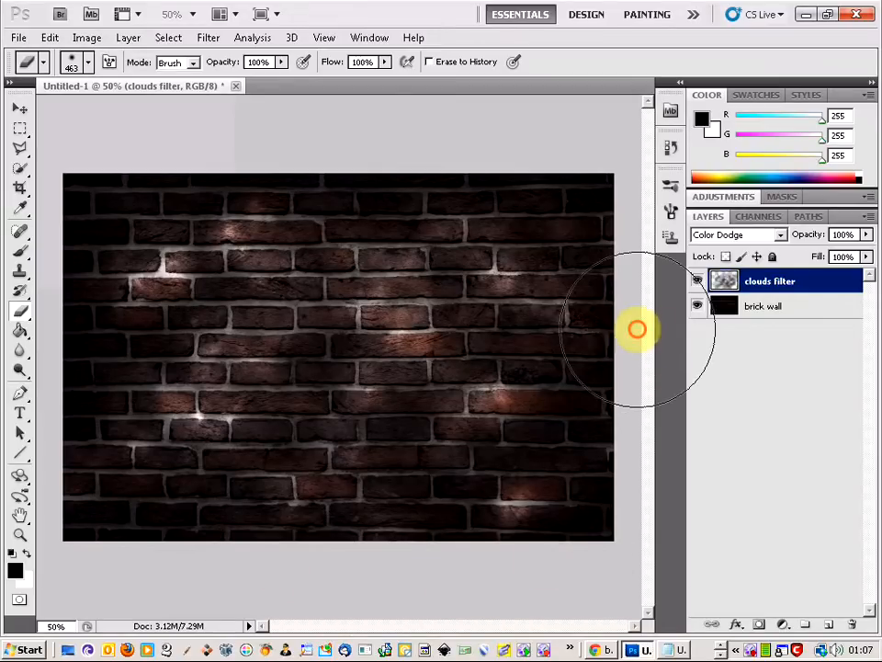
left_click(252, 142)
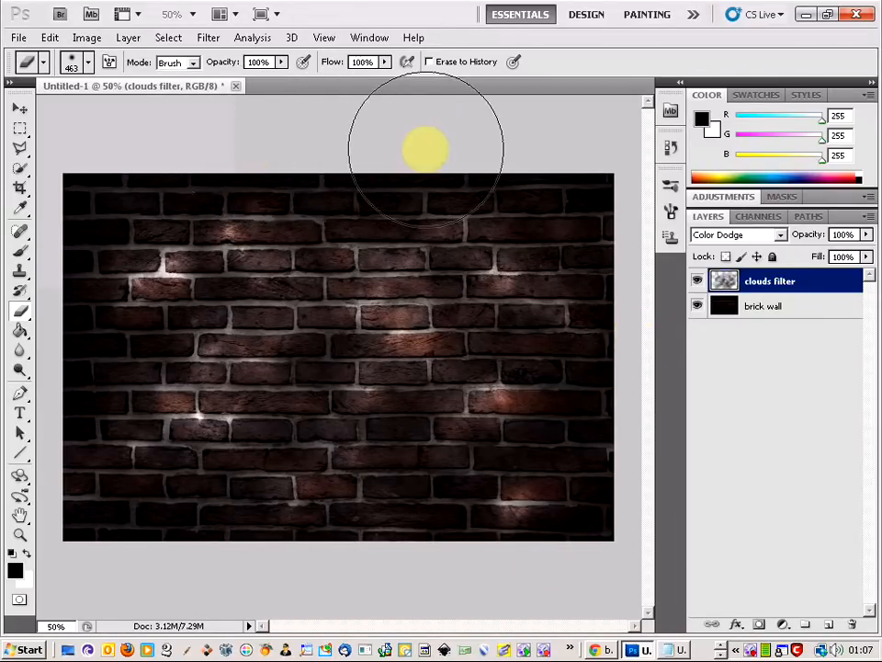
mouse_move(424, 149)
left_mouse_down()
mouse_move(144, 182)
mouse_move(65, 289)
mouse_move(59, 485)
mouse_move(152, 520)
mouse_move(197, 520)
mouse_move(280, 461)
left_mouse_up()
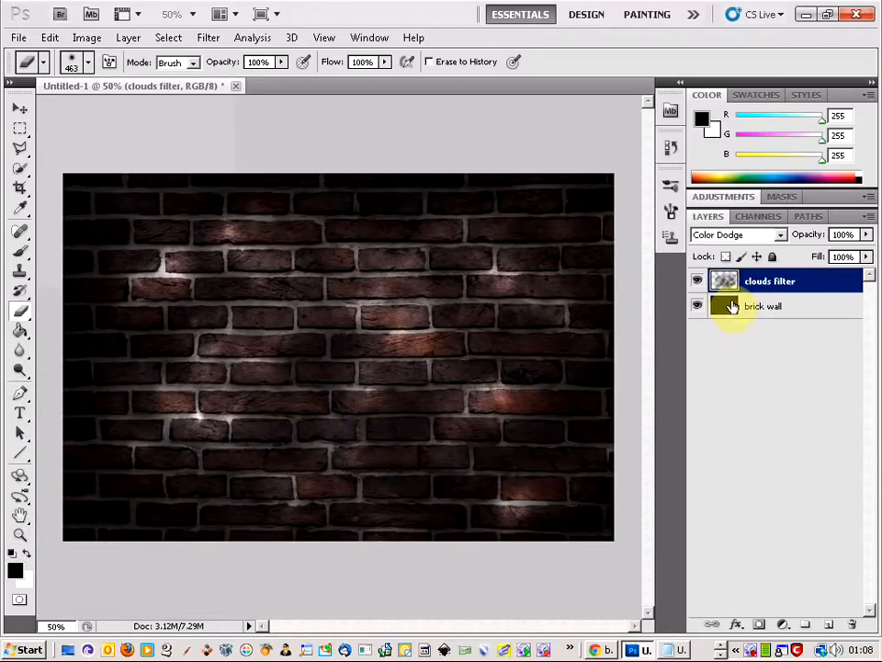
- Check the notes for the item on choosing a font and neon color for the text
key("alt+Tab")
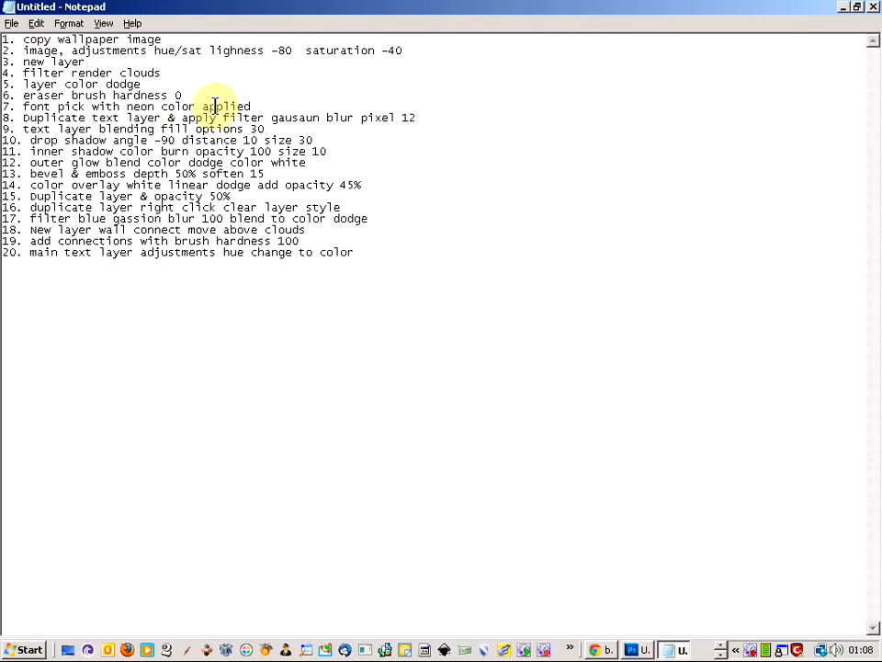
key("alt+Tab")
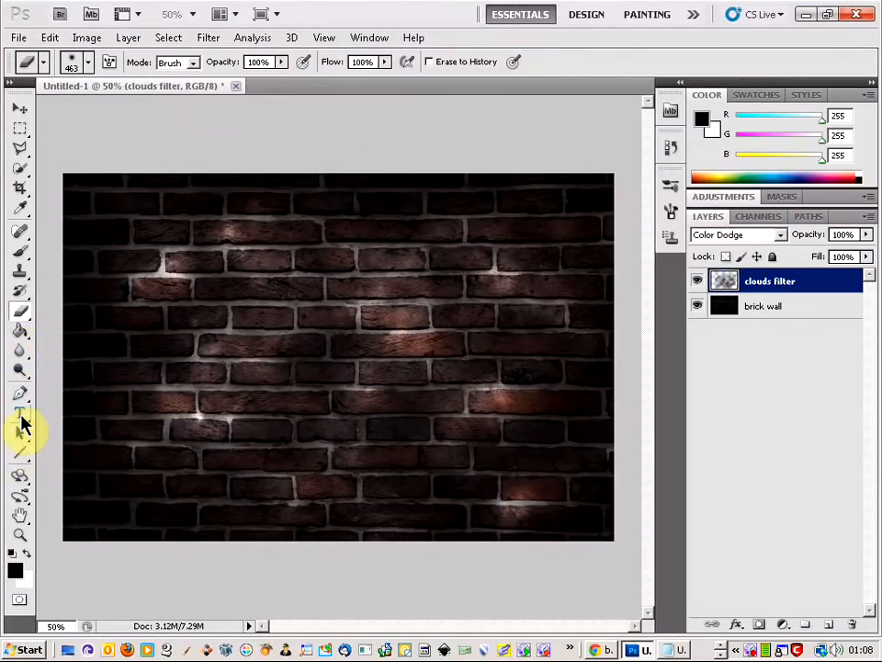
key("alt+Tab")
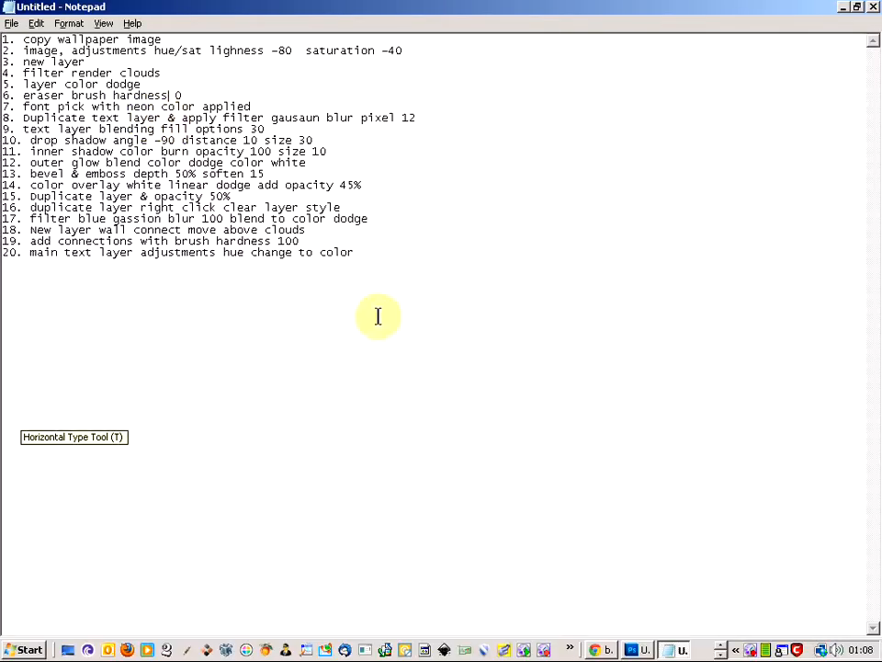
key("alt+Tab")
left_click(828, 628)
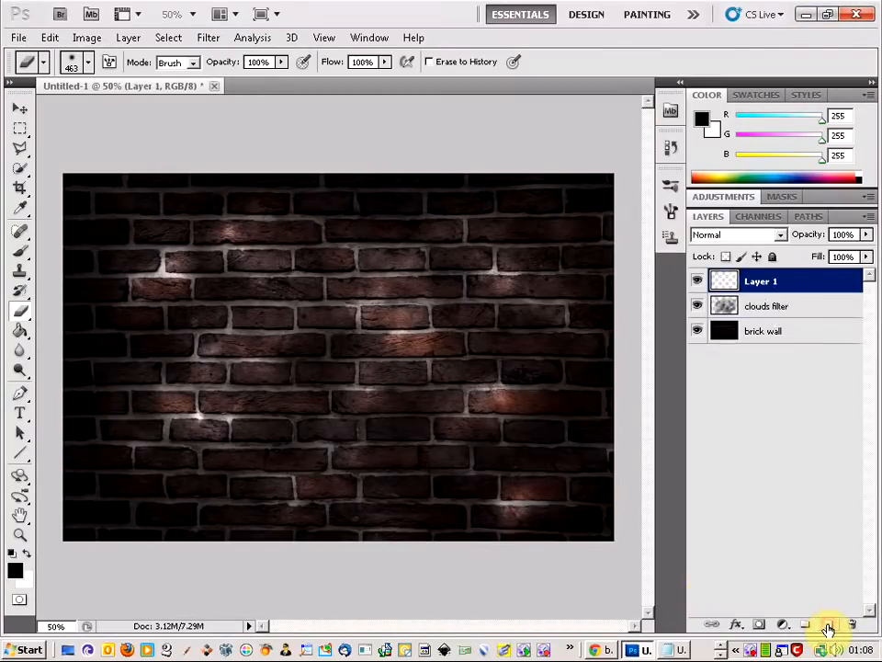
right_click(749, 281)
left_click(726, 288)
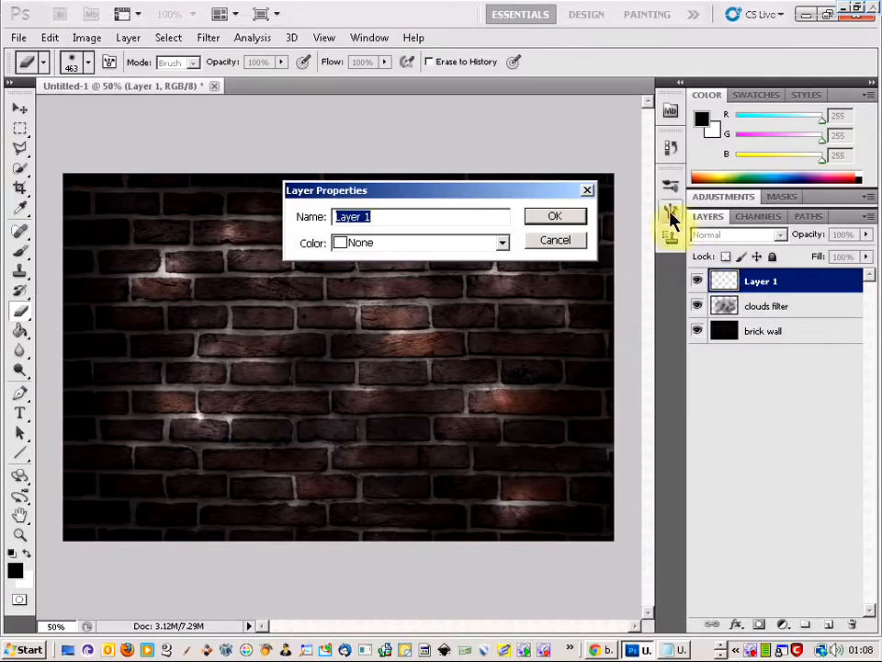
left_click(559, 241)
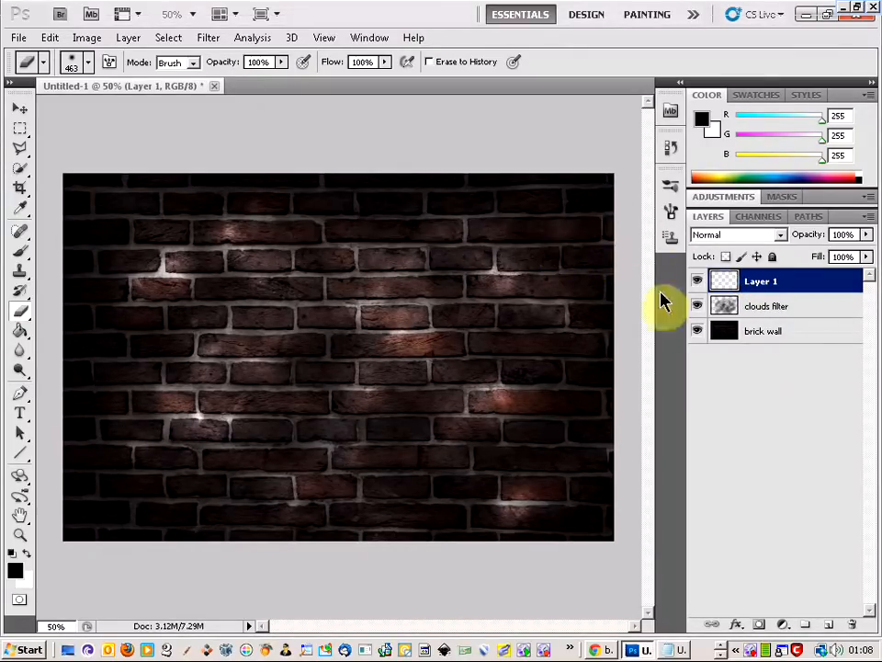
left_click(853, 624)
left_click(414, 245)
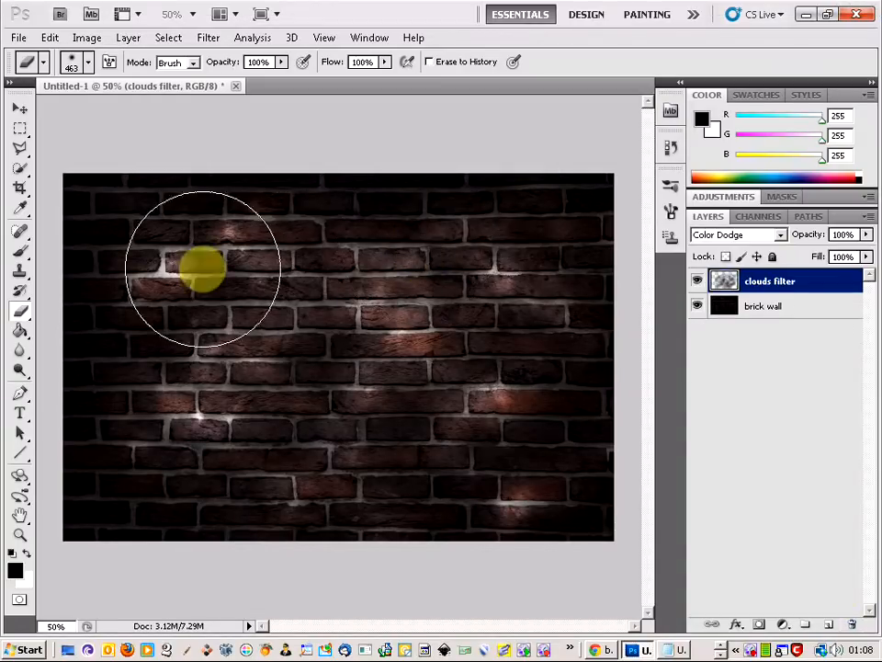
- Draw a text box across the middle of the wall and enter "Neon Sign" in Arial Italic
left_click(19, 412)
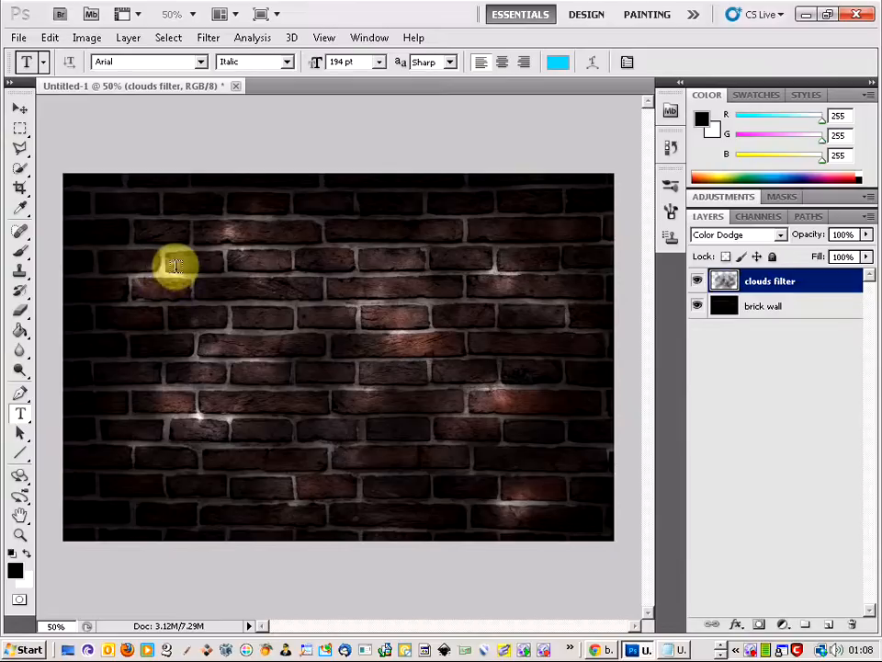
left_click_drag(169, 258, 531, 424)
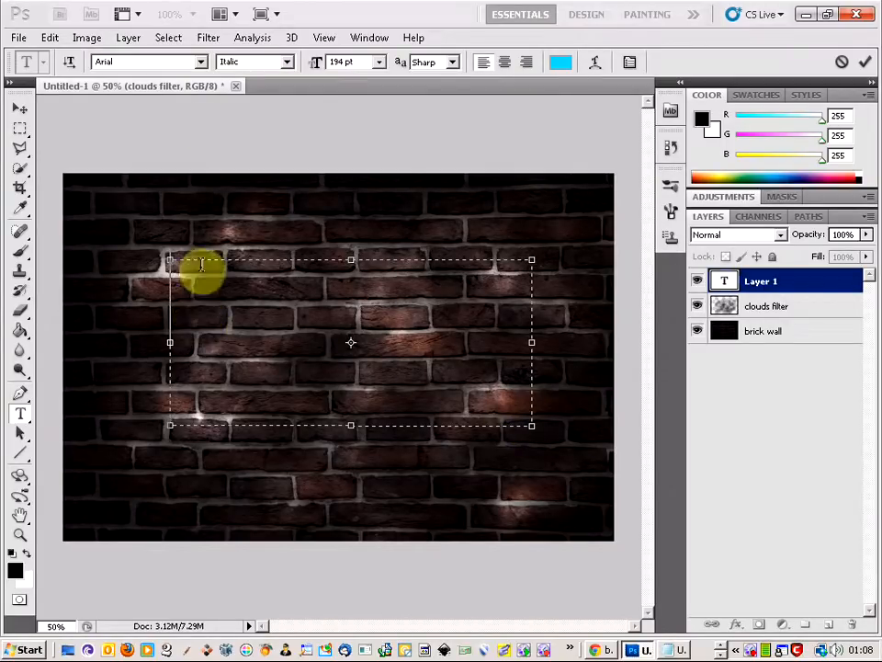
left_click(200, 62)
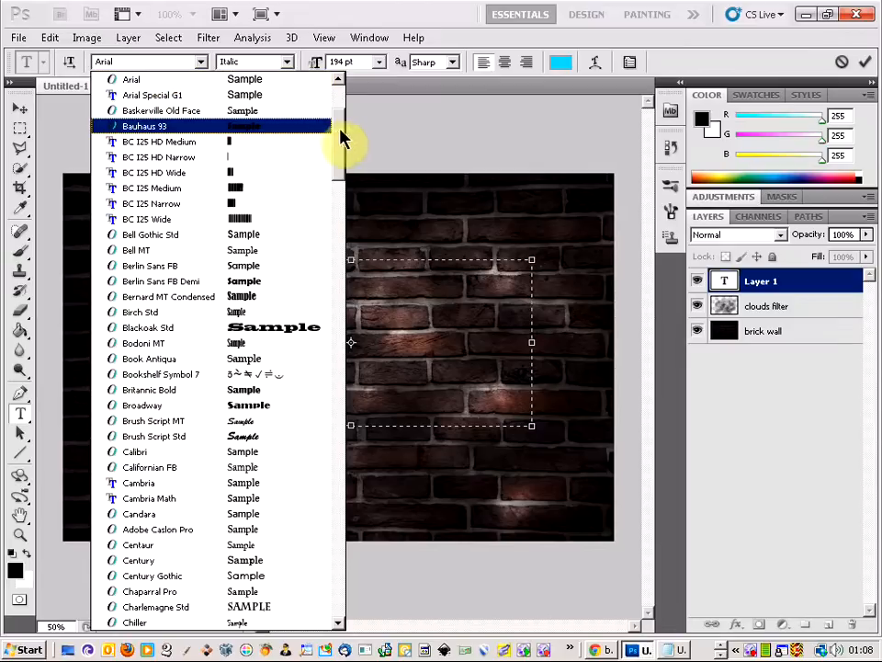
mouse_move(340, 142)
left_mouse_down()
mouse_move(342, 174)
mouse_move(339, 124)
left_mouse_up()
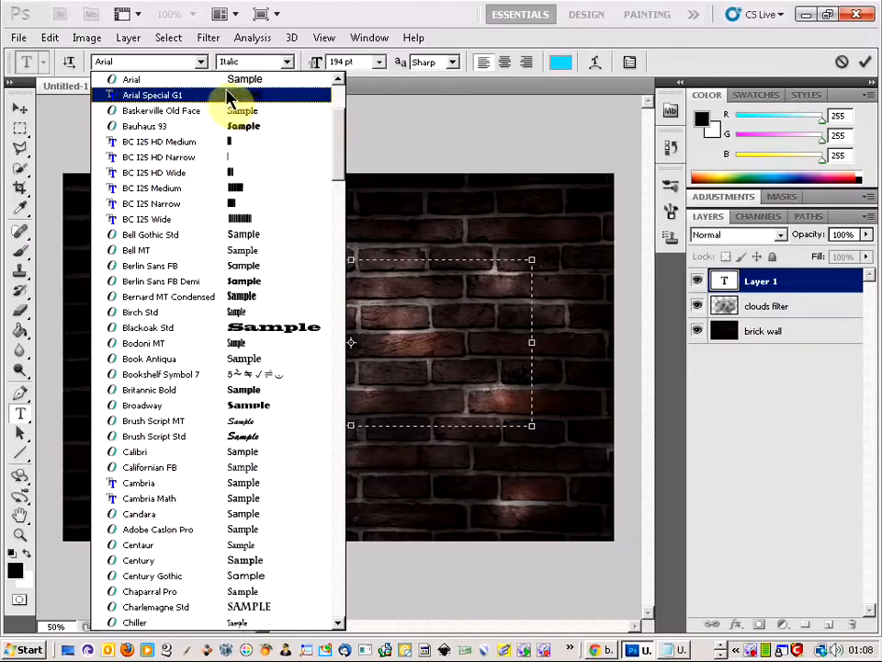
scroll(333, 114, "up", 1)
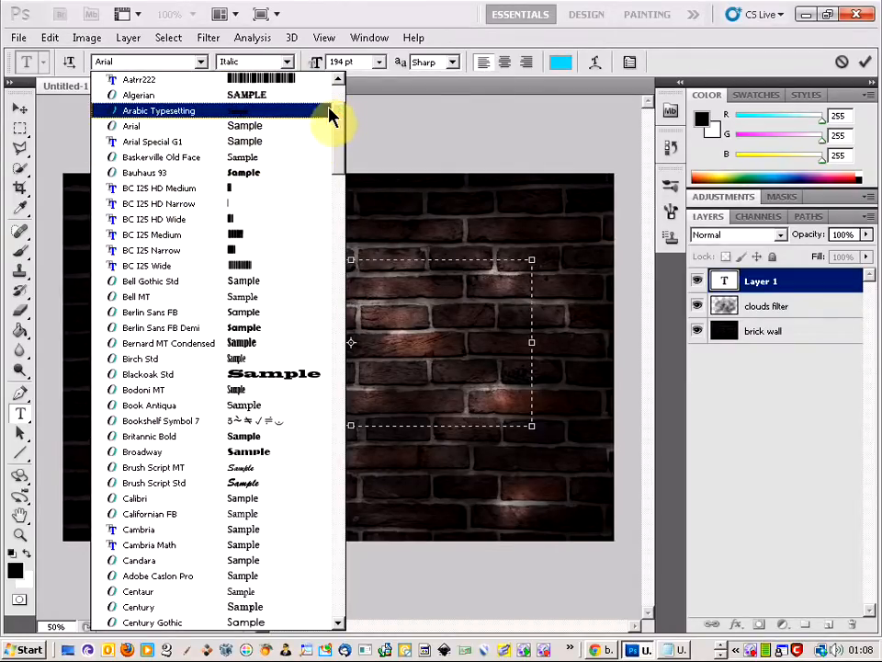
left_click(221, 134)
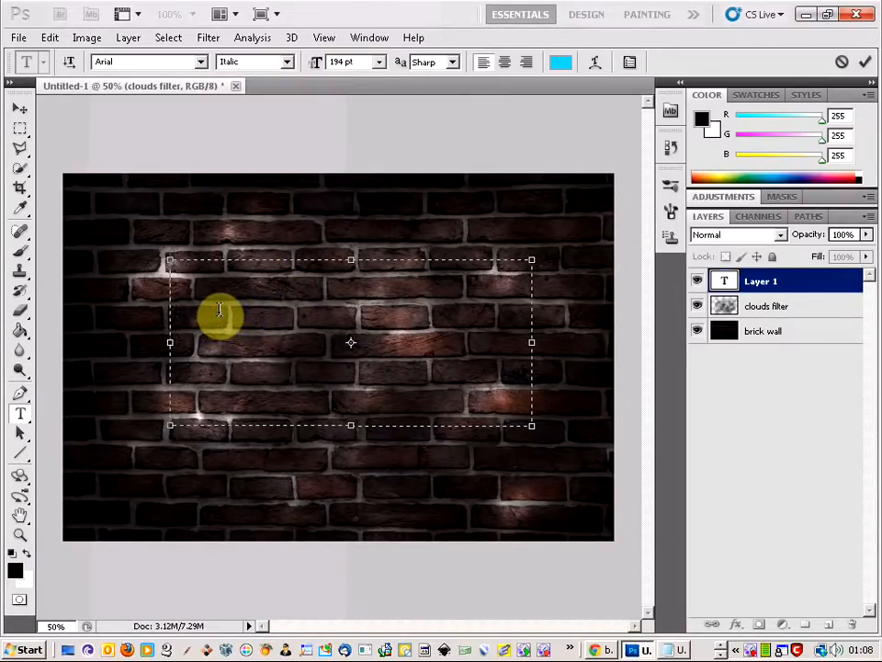
type("Neon")
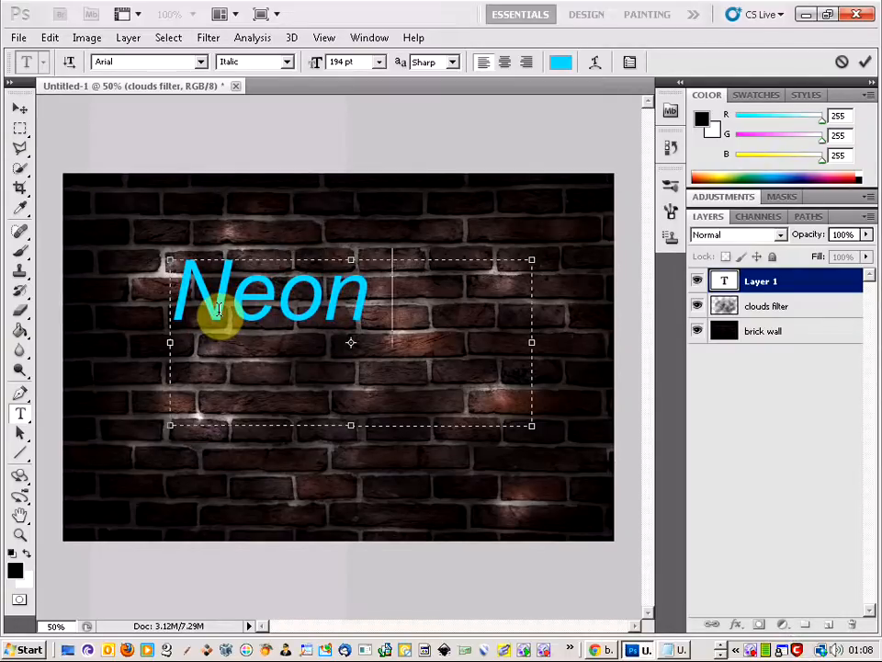
type(" Sign")
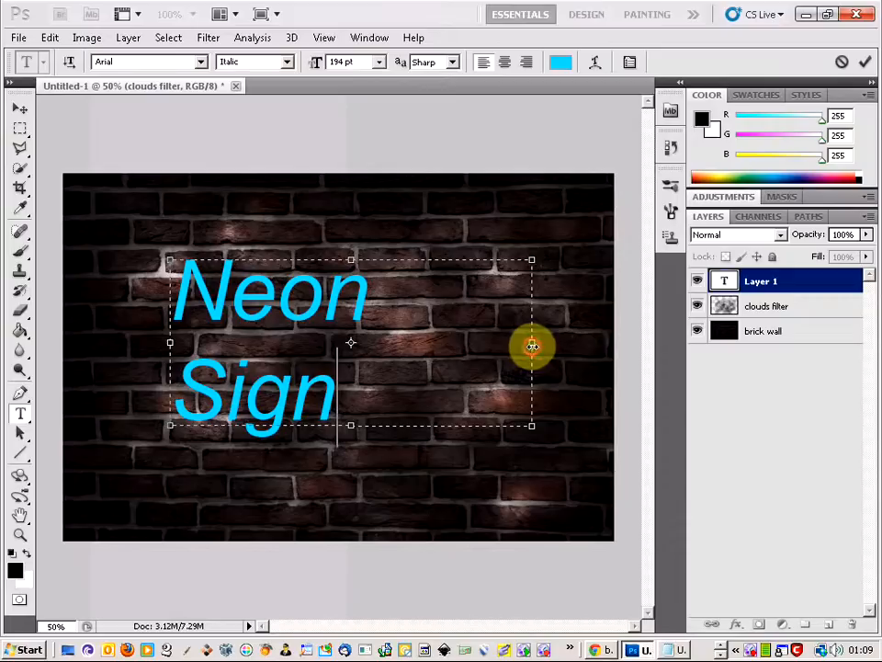
- Widen the text box on both sides and set the "Neon Sign" text size to 189 pt
left_click_drag(532, 344, 543, 345)
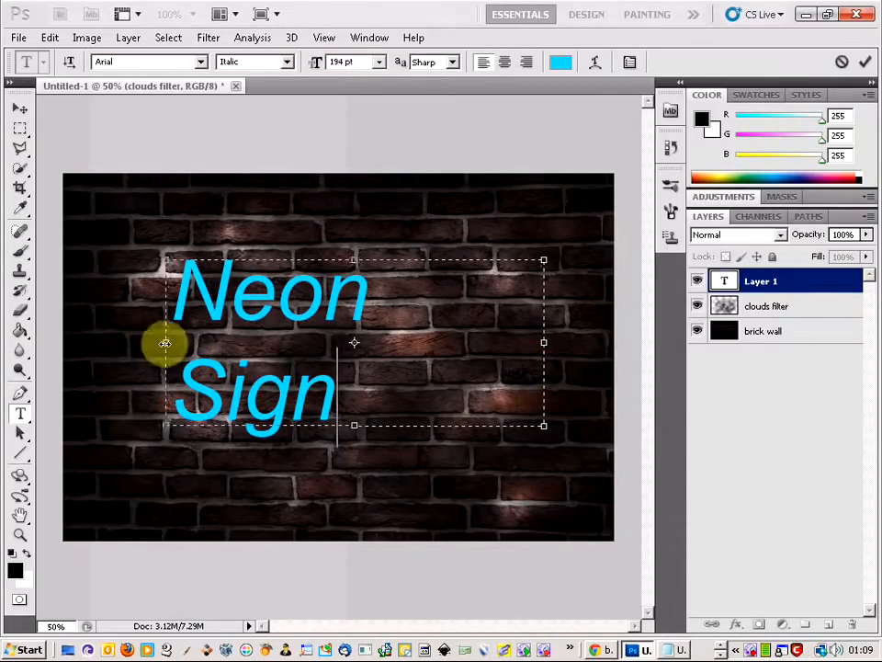
left_click_drag(169, 342, 158, 341)
key("BackSpace")
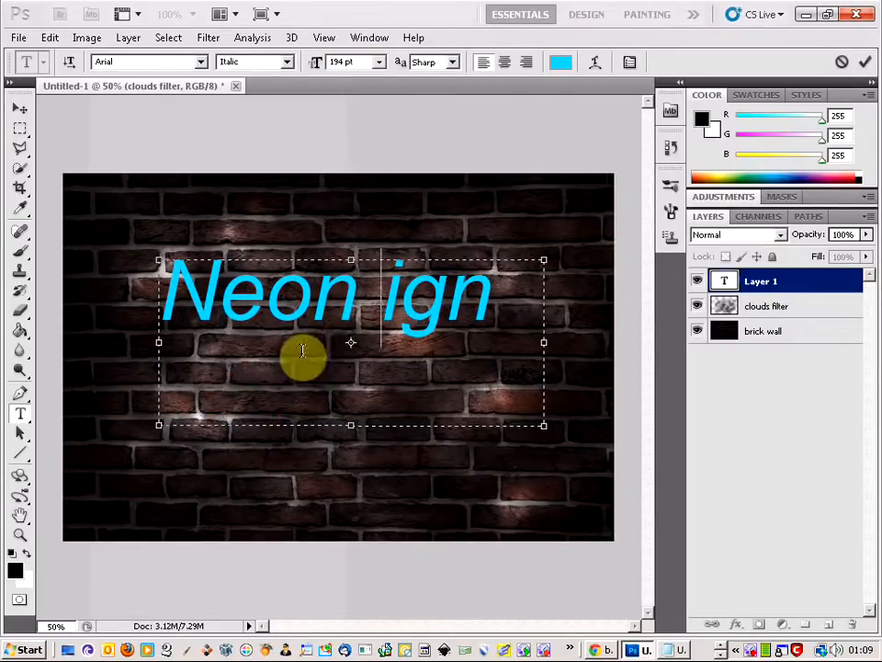
type("S")
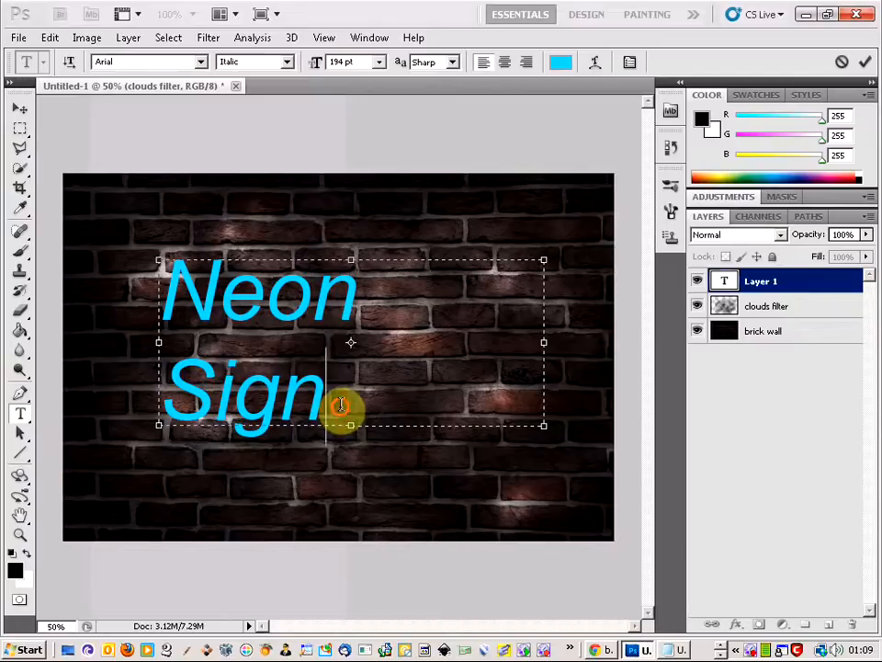
left_click_drag(340, 408, 124, 305)
left_click(338, 61)
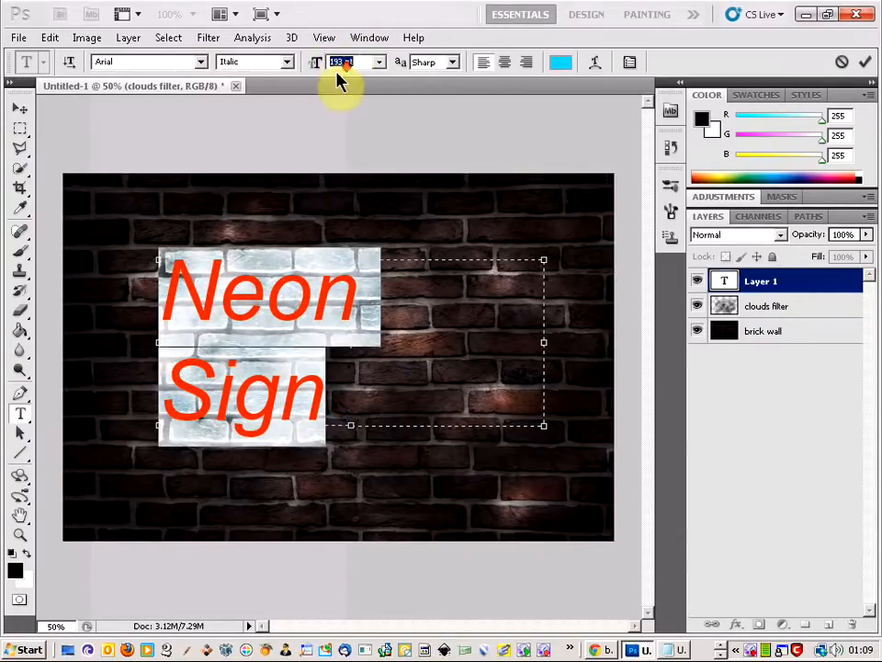
key("Down")
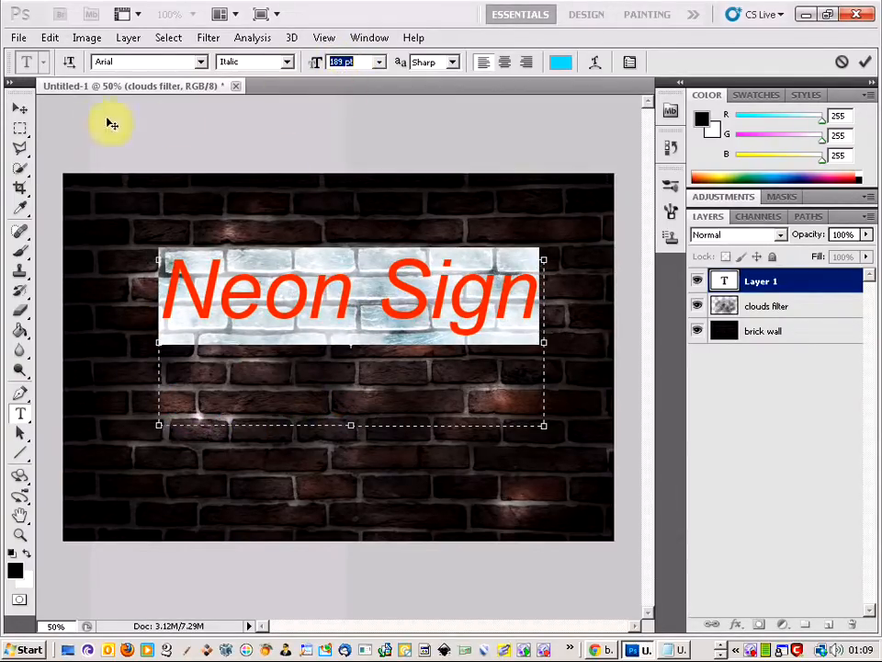
- Move the "Neon Sign" text down to the center of the brick wall
left_click(20, 128)
left_click(18, 109)
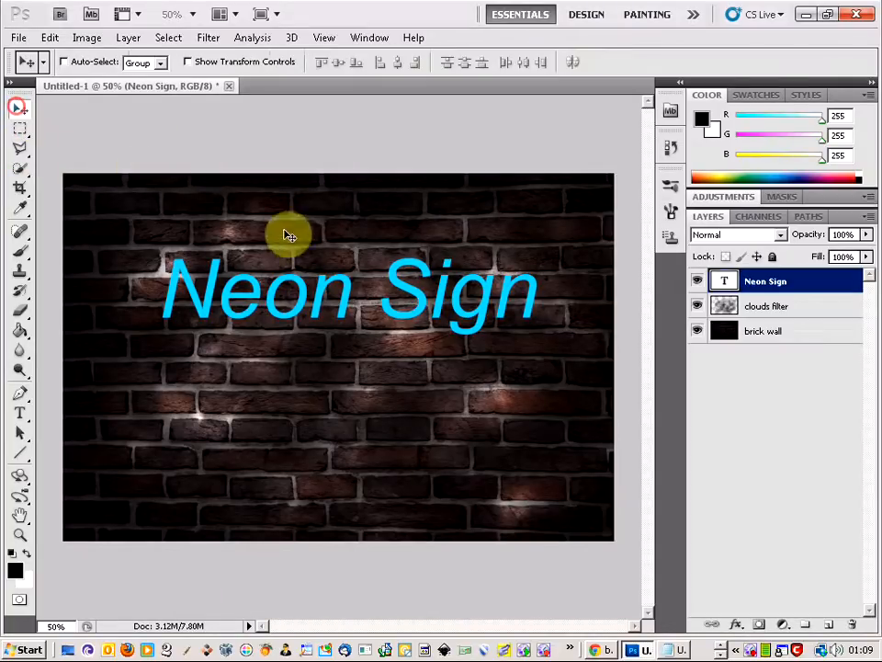
left_click_drag(348, 304, 344, 350)
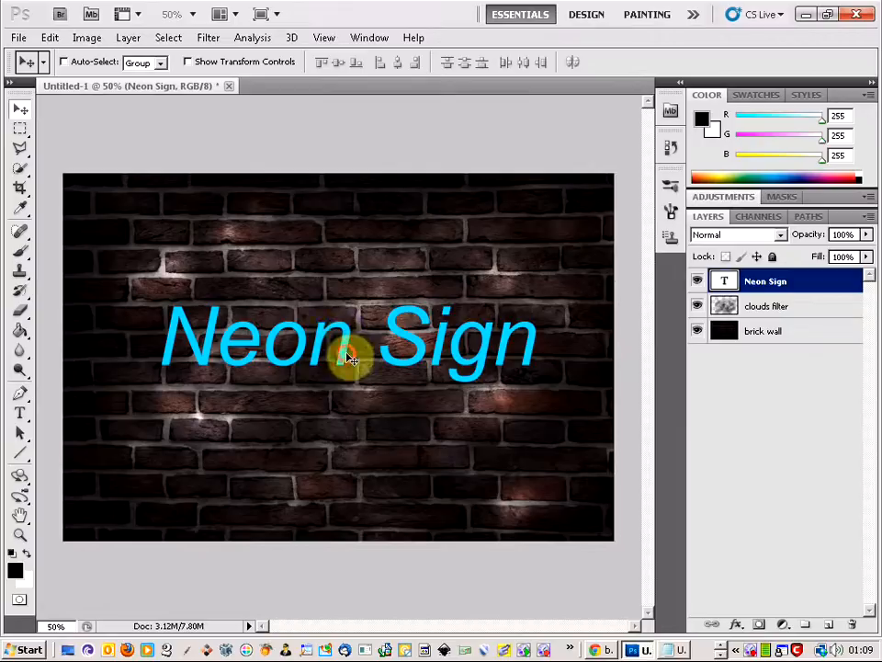
left_click_drag(346, 355, 339, 357)
- Check the notes for the next item and duplicate the "Neon Sign" text layer as "Neon Sign copy"
key("alt+Tab")
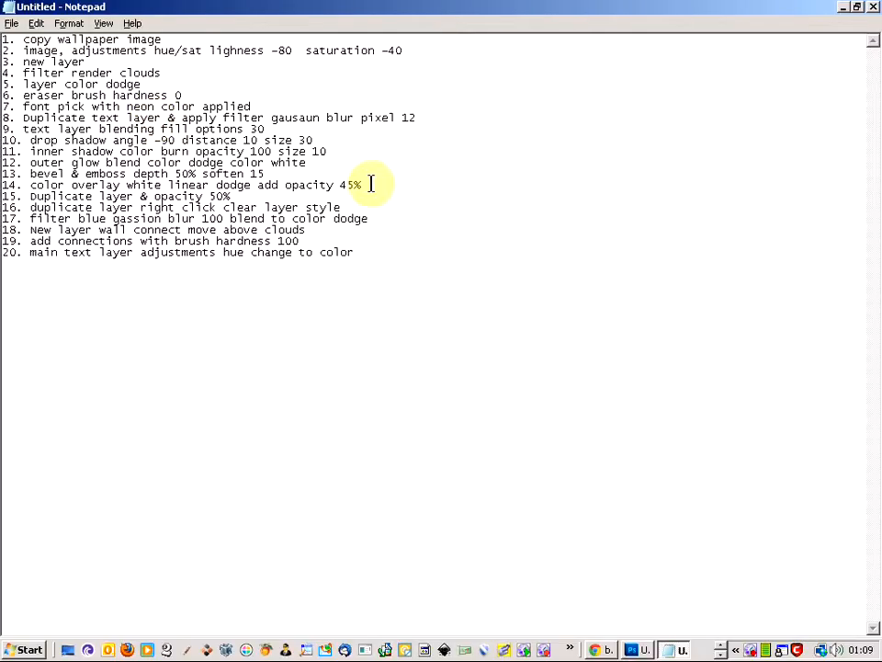
key("alt+Tab")
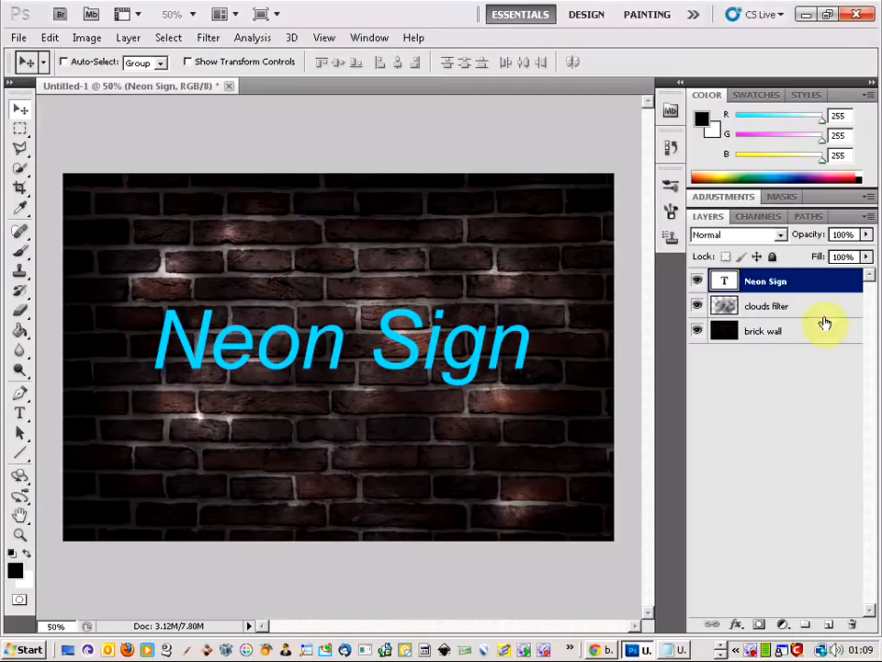
right_click(775, 281)
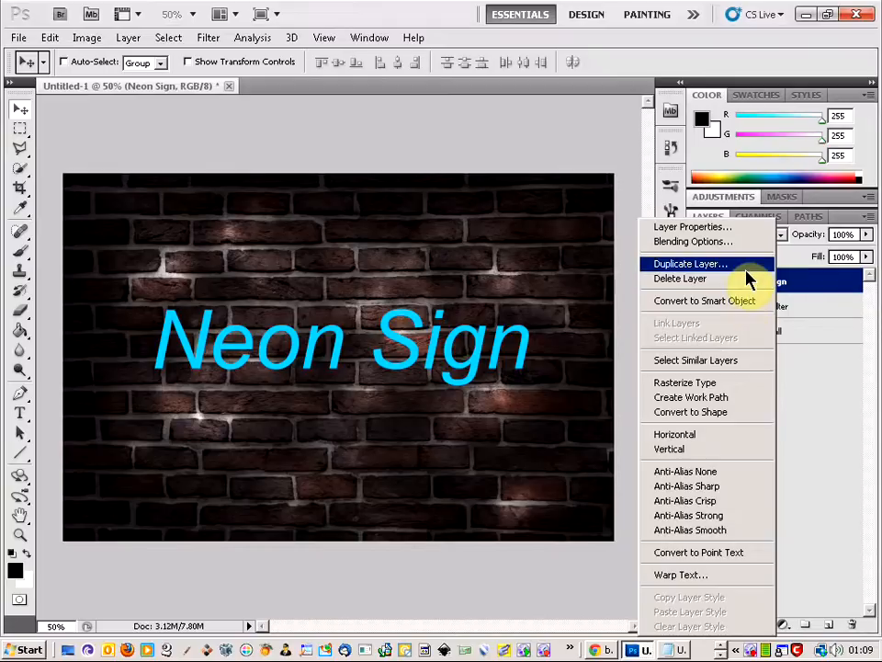
left_click(746, 271)
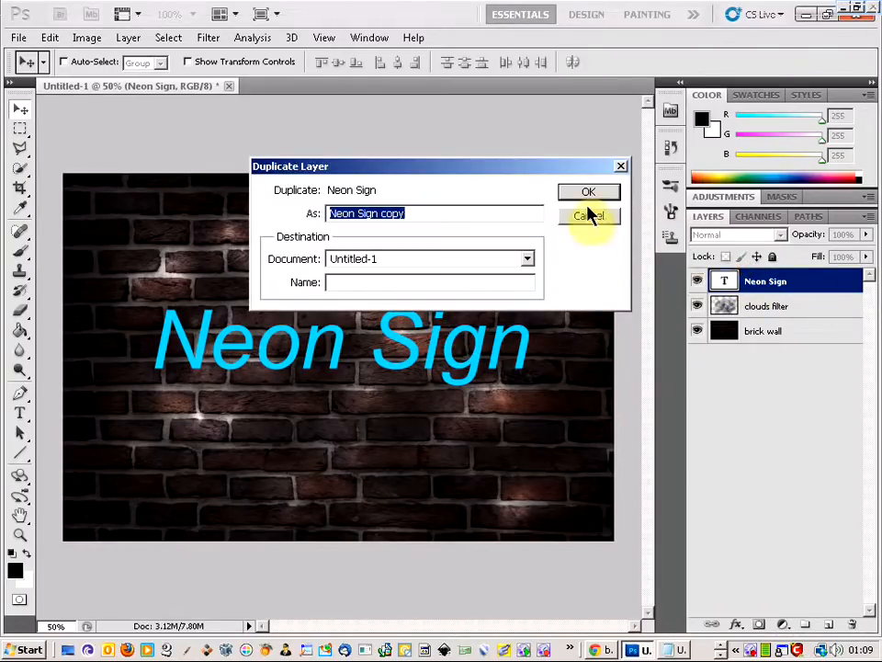
key("Return")
- Apply a Gaussian Blur with a radius of 12 pixels to the "Neon Sign copy" layer, as listed in the notes
key("alt+Tab")
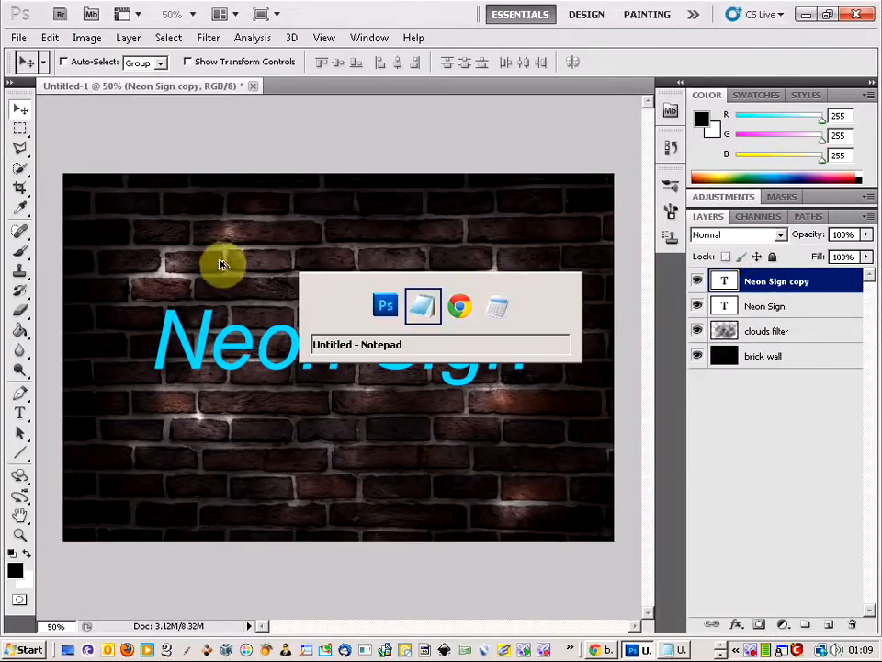
key("alt+Tab")
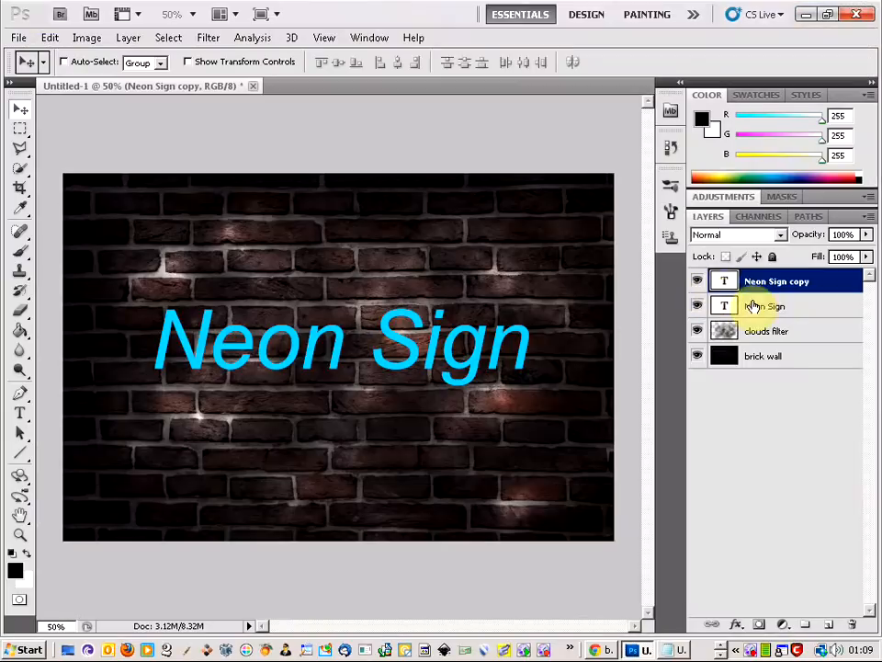
left_click(214, 39)
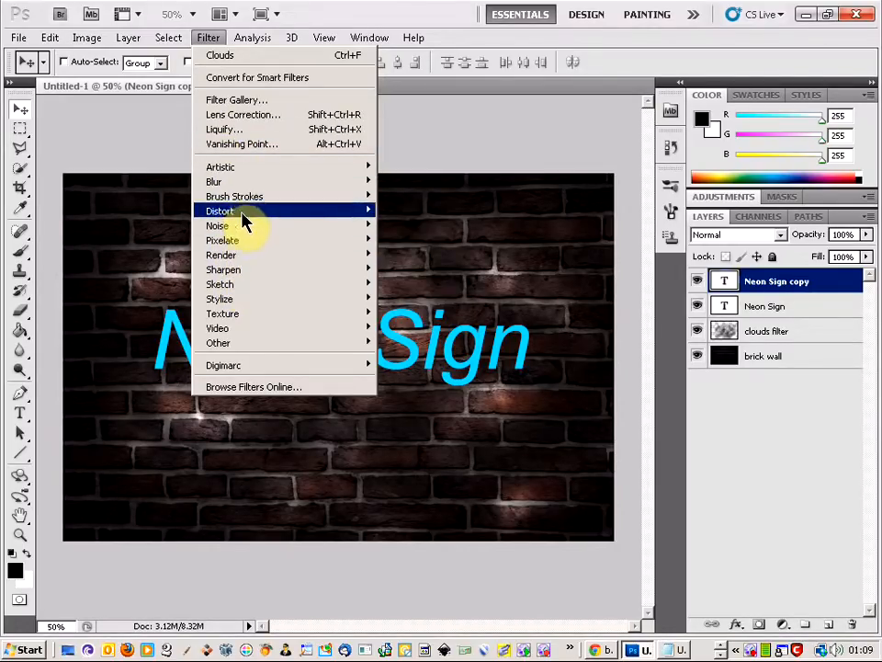
mouse_move(248, 182)
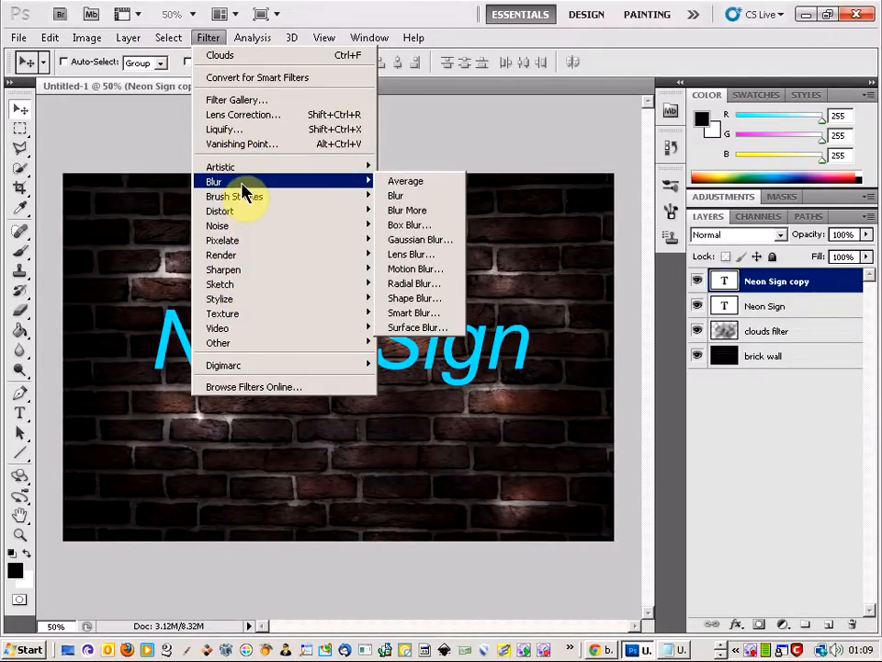
left_click(414, 241)
left_click(435, 258)
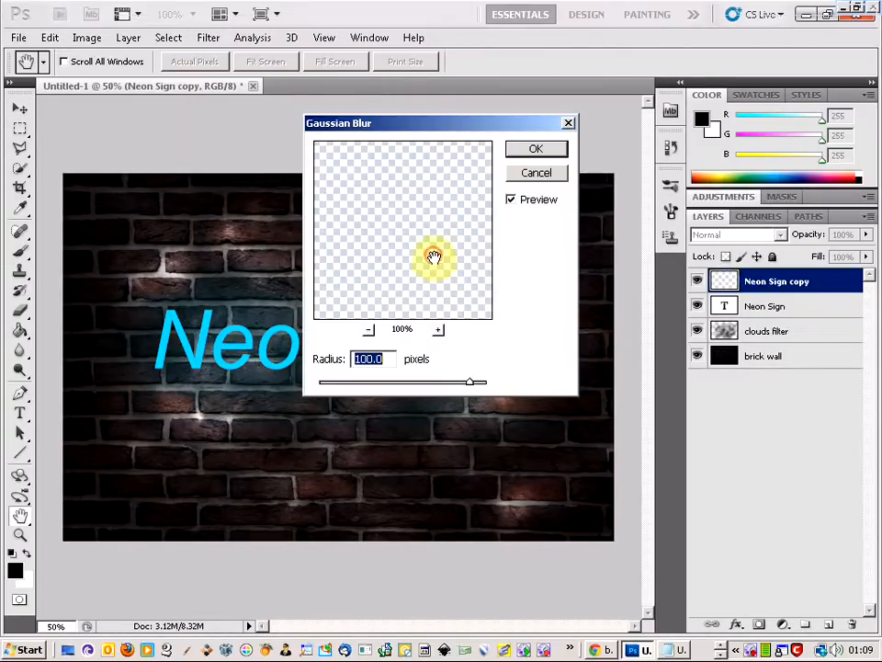
key("alt+Tab")
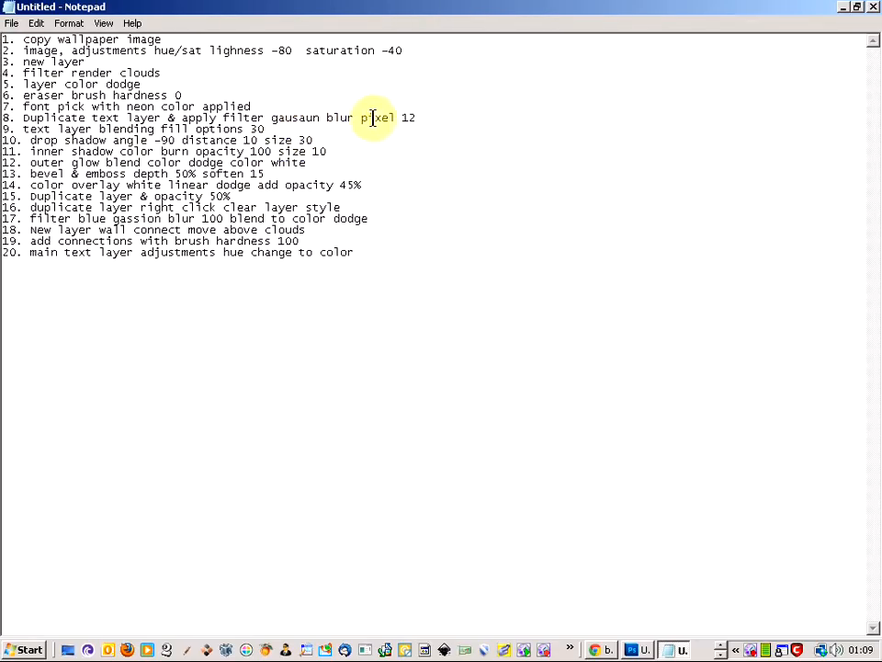
key("alt+Tab")
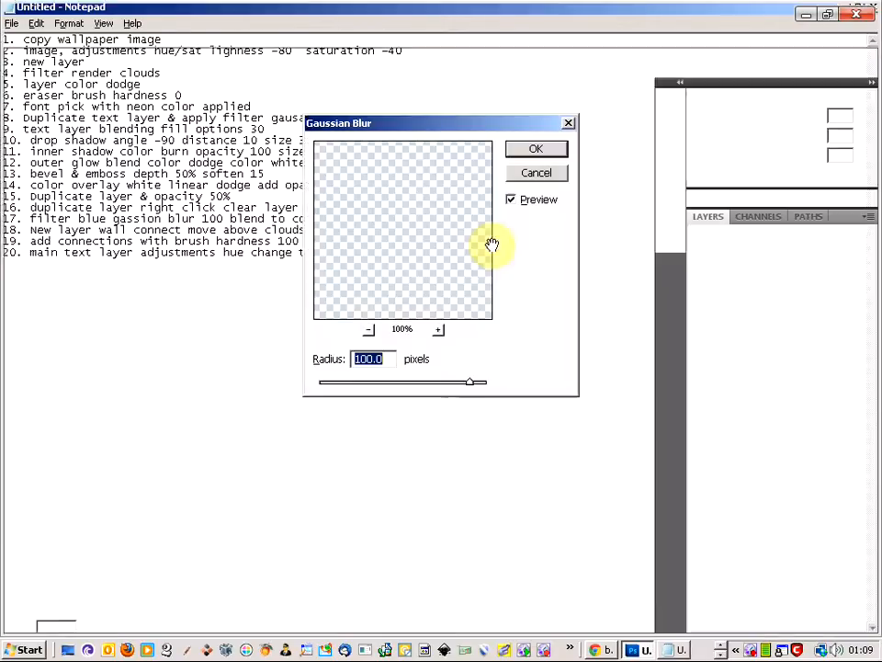
type("12")
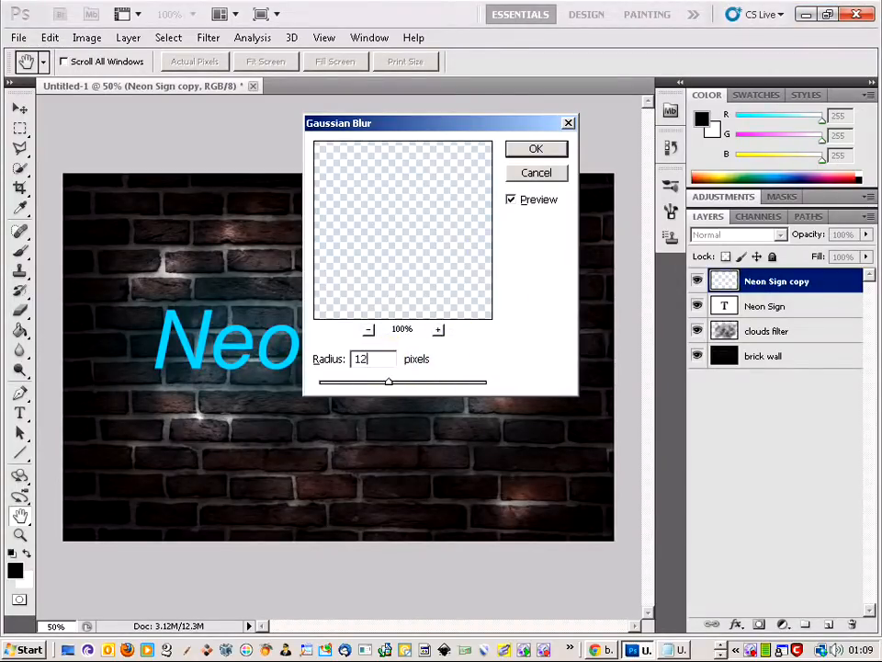
key("Return")
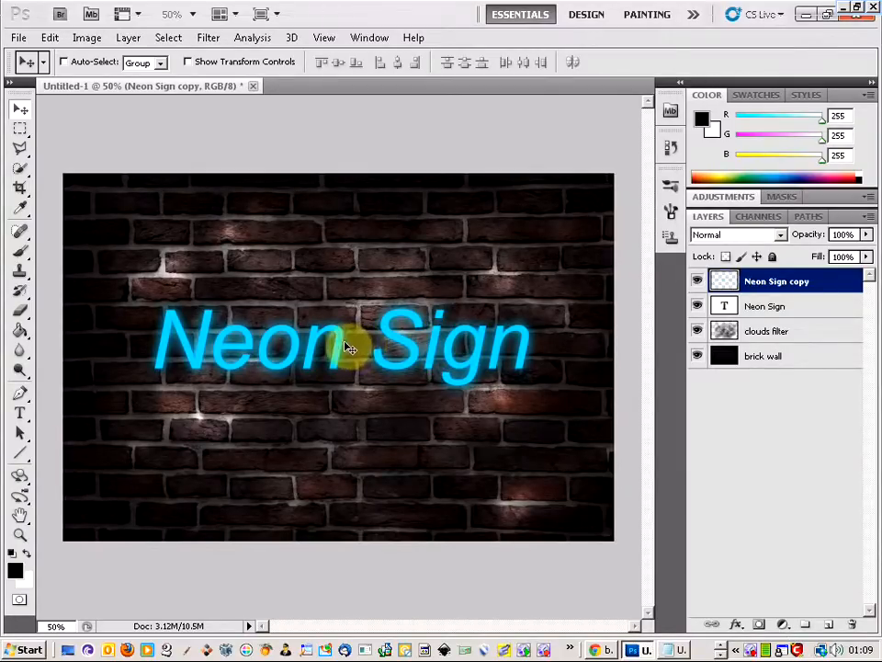
- Check the Notepad notes for the item on the text layer's blending fill options
key("alt+Tab")
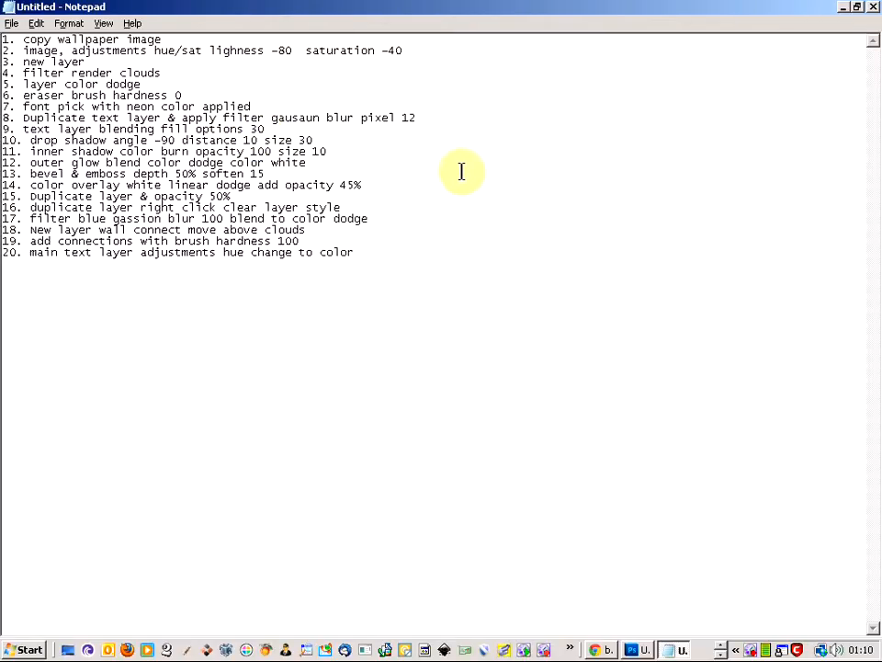
key("alt+Tab")
key("alt+Tab")
key("alt+Tab")
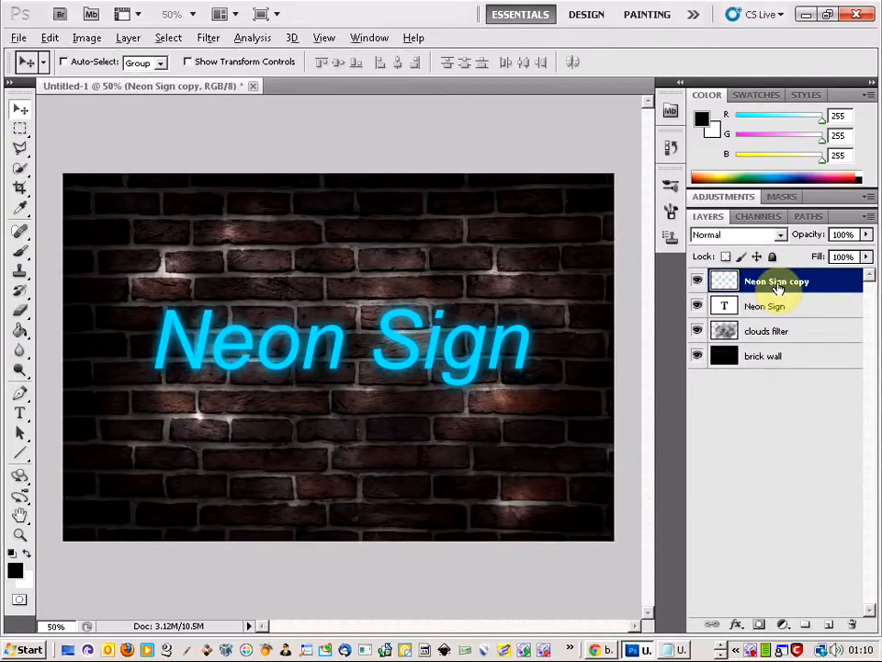
key("alt+Tab")
key("alt+Tab")
key("alt+Tab")
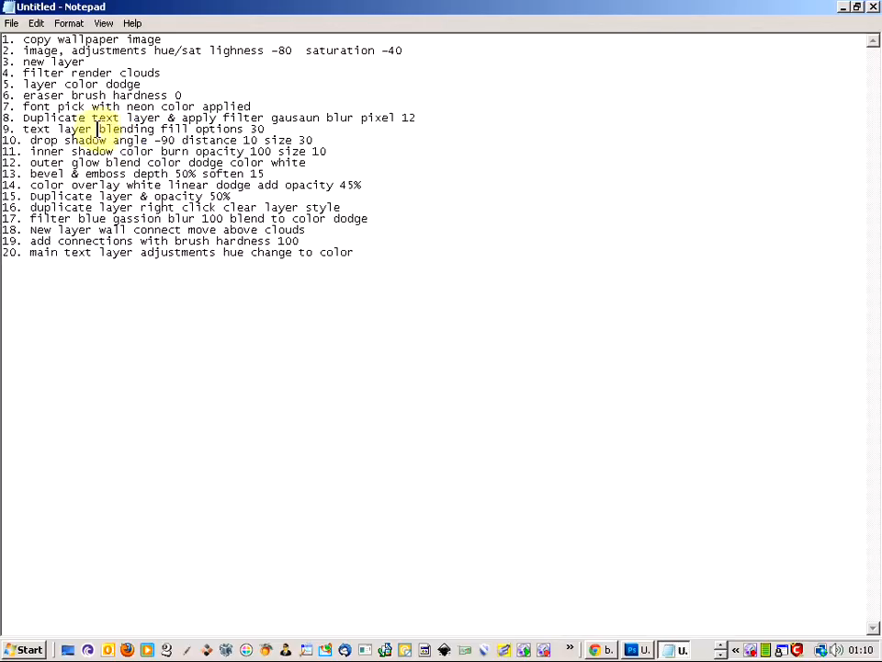
key("alt+Tab")
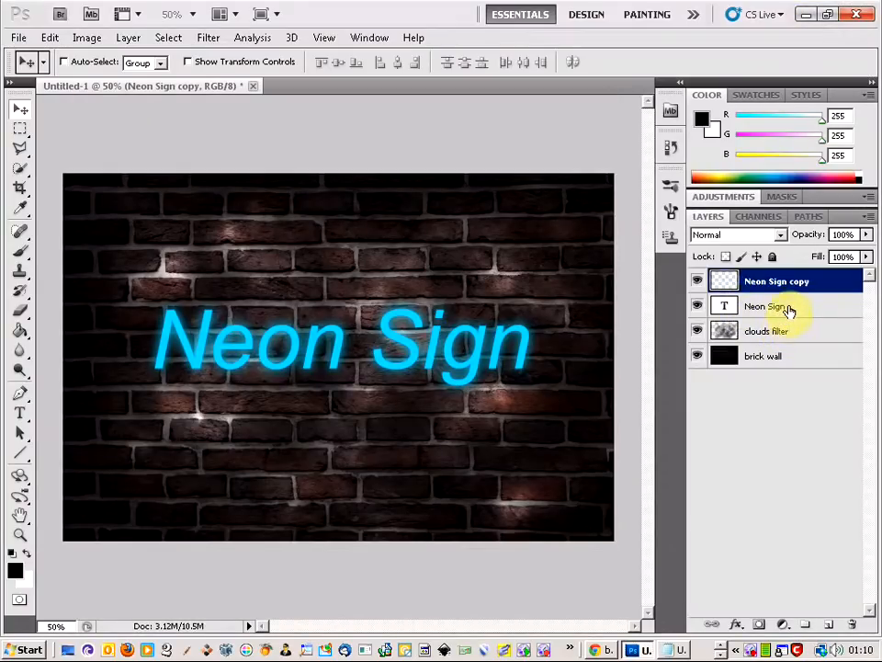
- Move the "Neon Sign" text layer above its blurred copy and set its fill opacity to 0% in the blending options
left_click(787, 312)
left_click_drag(796, 310, 788, 282)
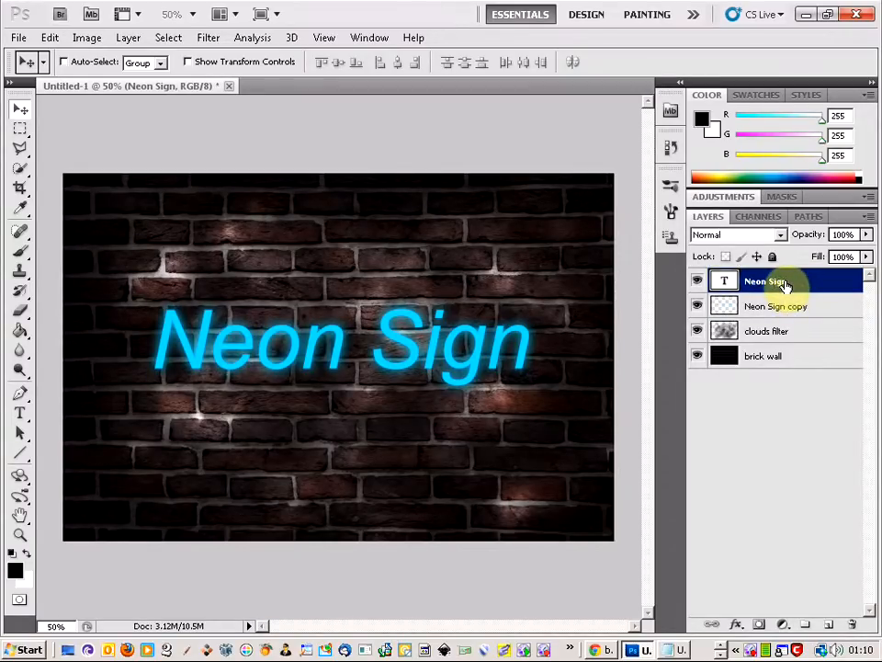
right_click(785, 285)
left_click(755, 241)
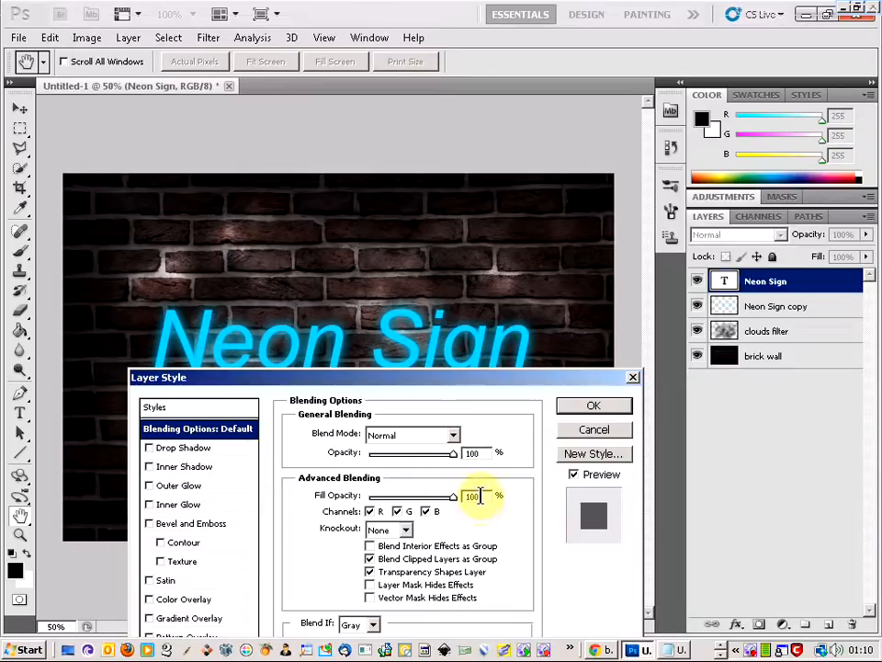
type("0")
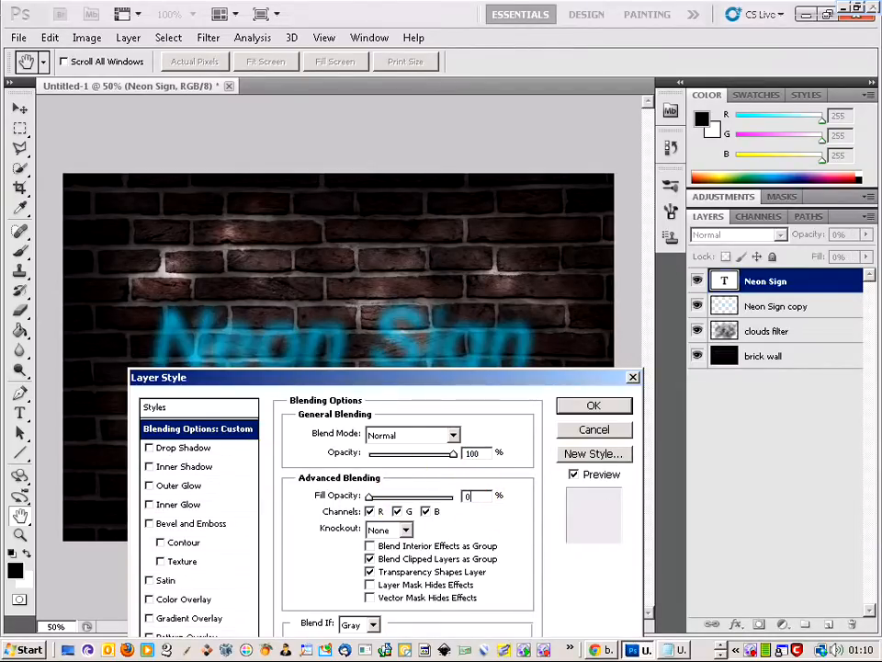
- Add a drop shadow to the "Neon Sign" text layer and set its angle to -90°, following the notes
left_click(184, 448)
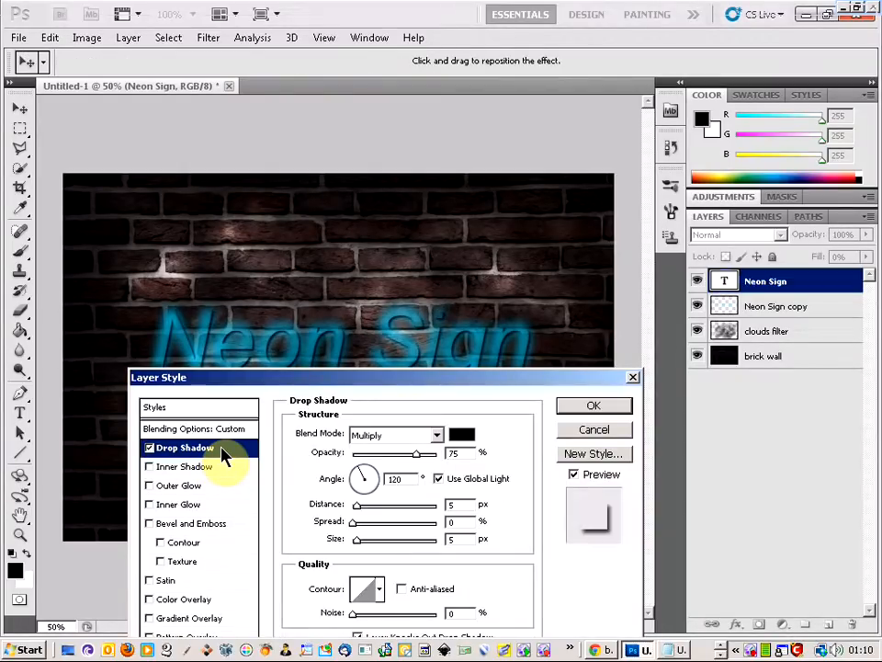
key("alt+Tab")
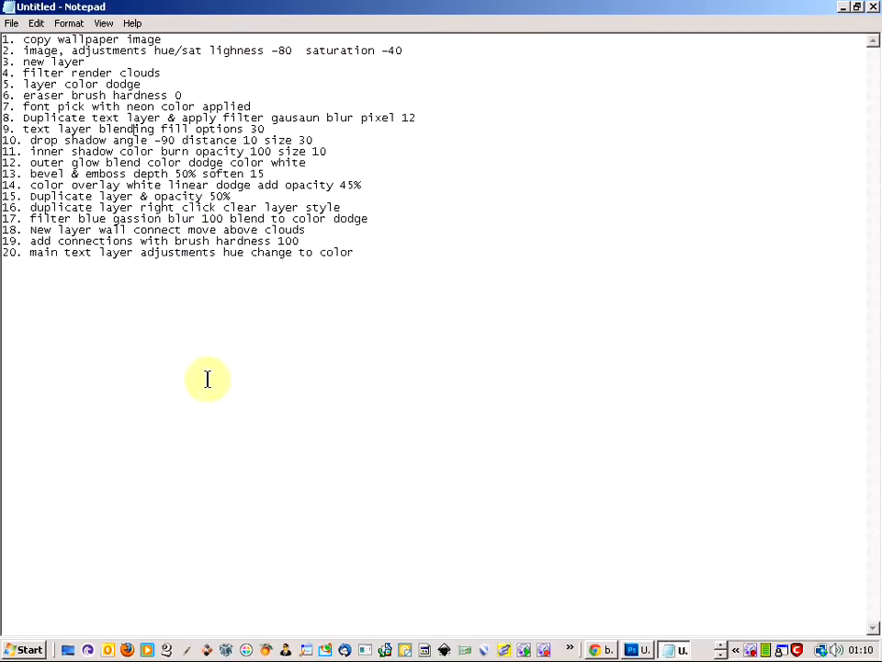
left_click(172, 140)
key("alt+Tab")
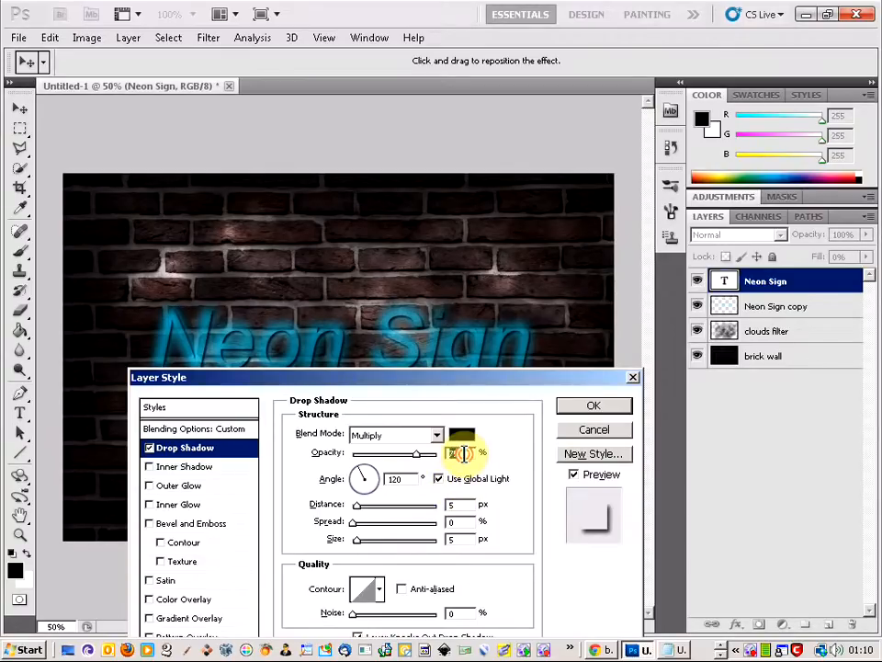
double_click(394, 479)
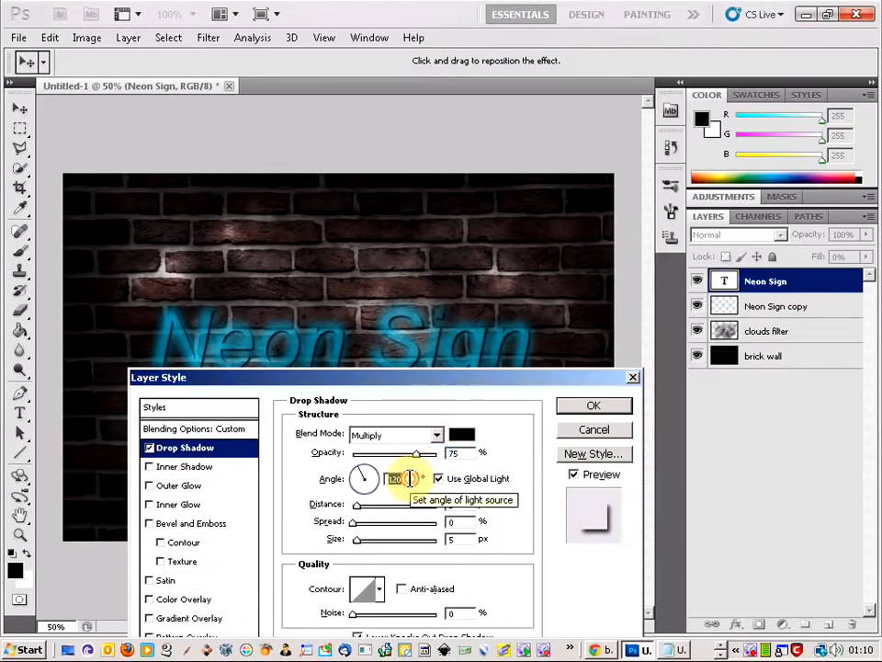
type("-90")
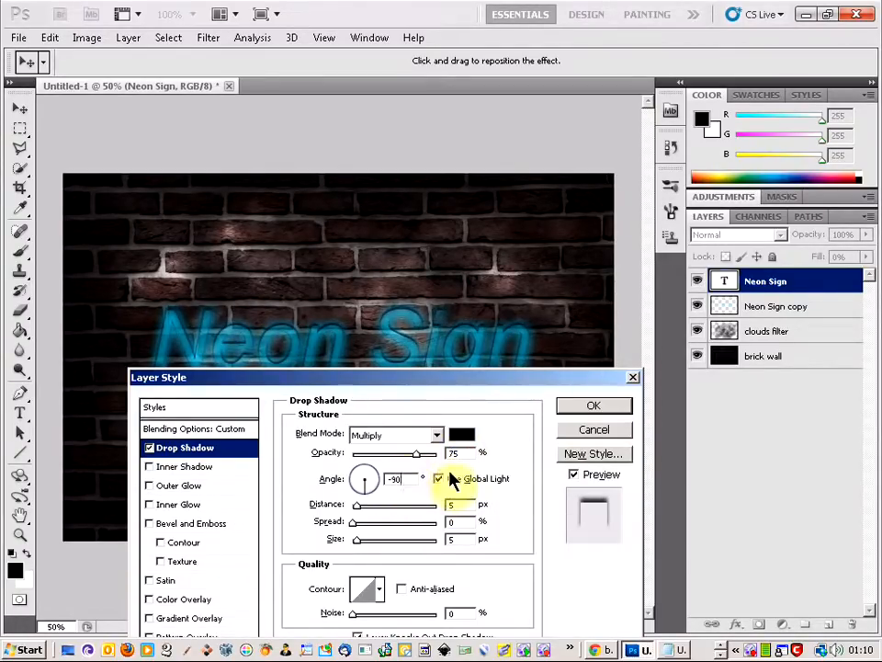
- Set the drop shadow's distance to 10 px and its size to 30 px, following the notes
key("alt+Tab")
key("alt+Tab")
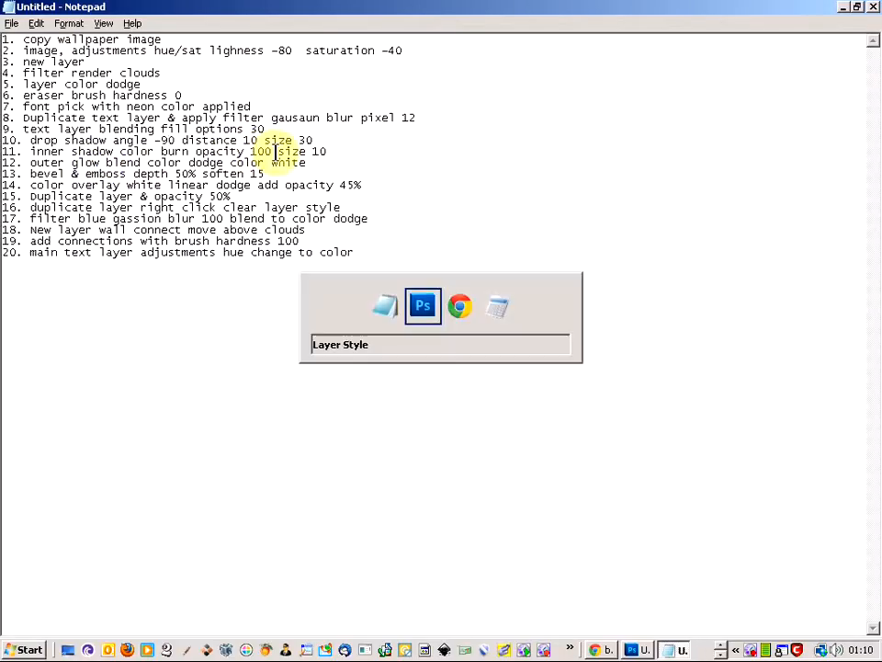
left_click(460, 506)
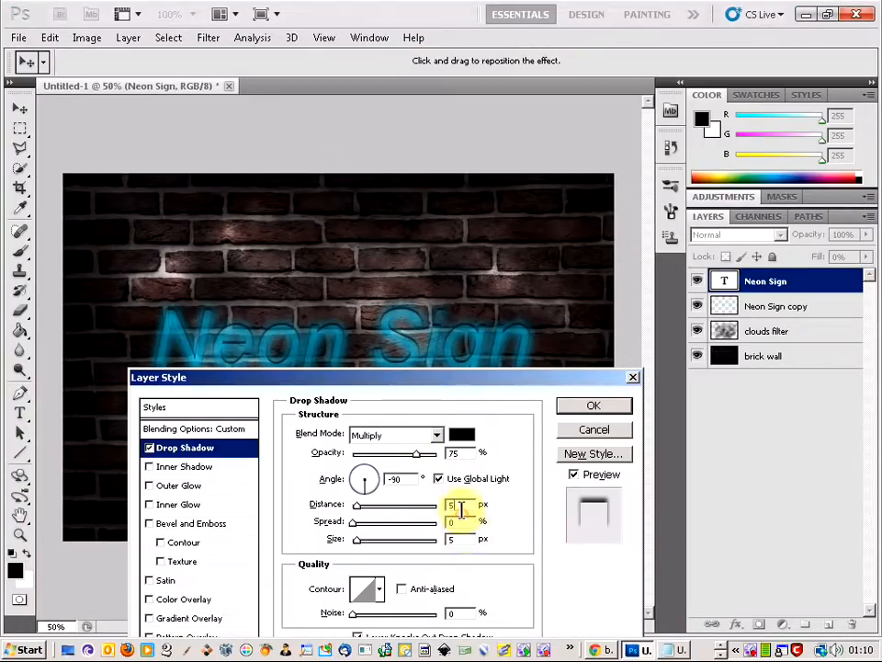
type("10")
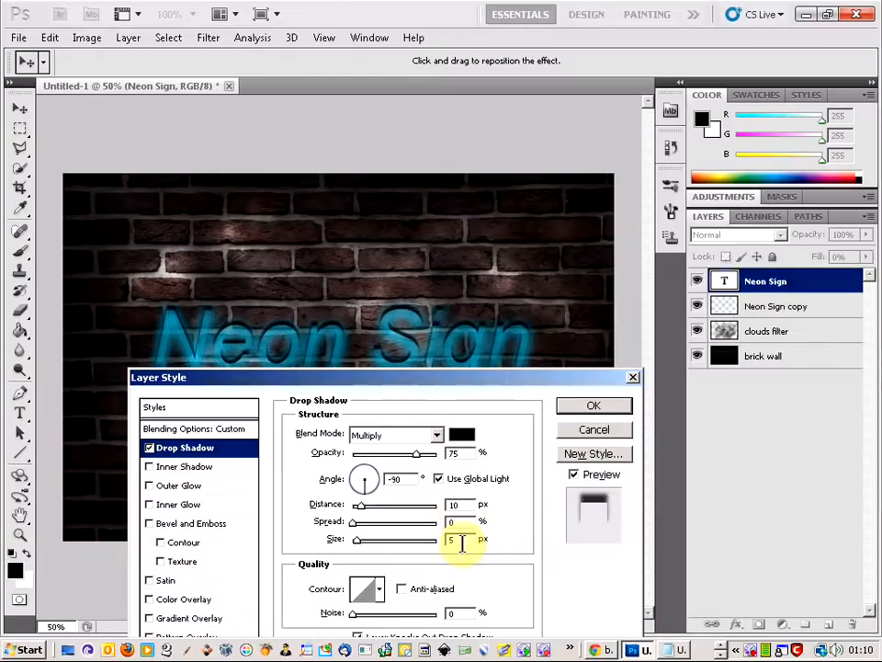
key("alt+Tab")
key("alt+Tab")
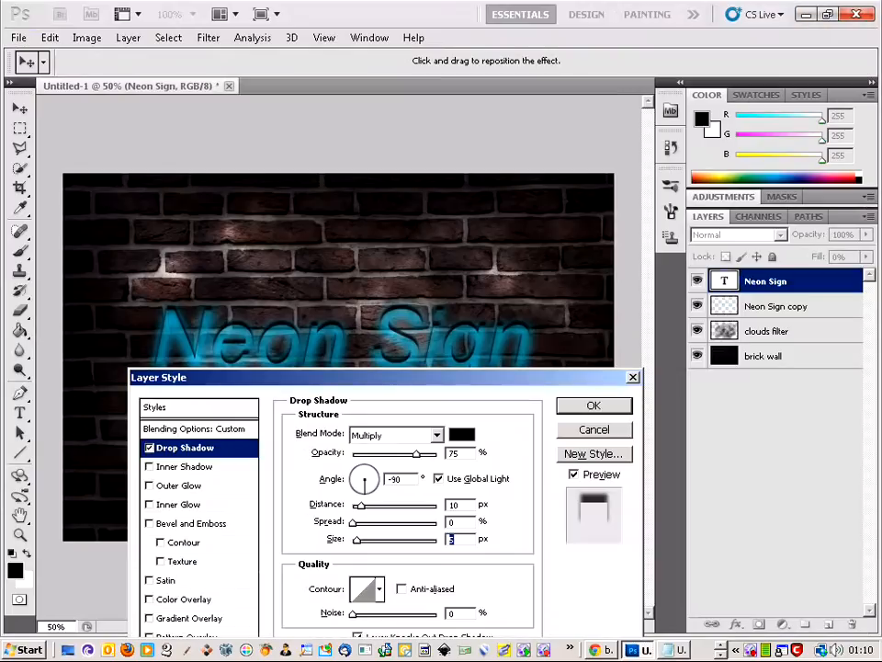
type("0")
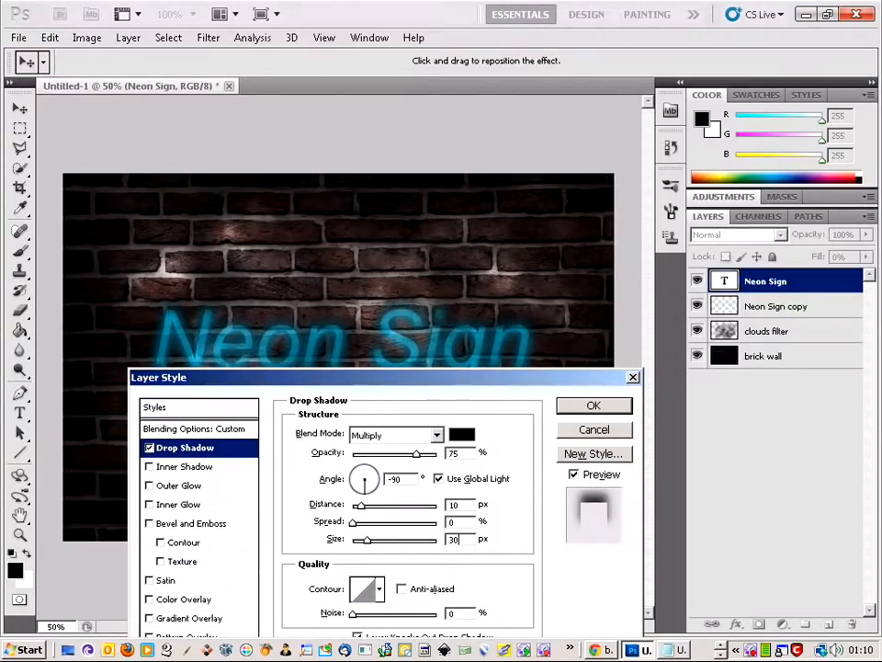
- Add an inner shadow to the "Neon Sign" text layer with the Color Burn blend mode, following the Notepad notes
left_click(228, 470)
key("alt+Tab")
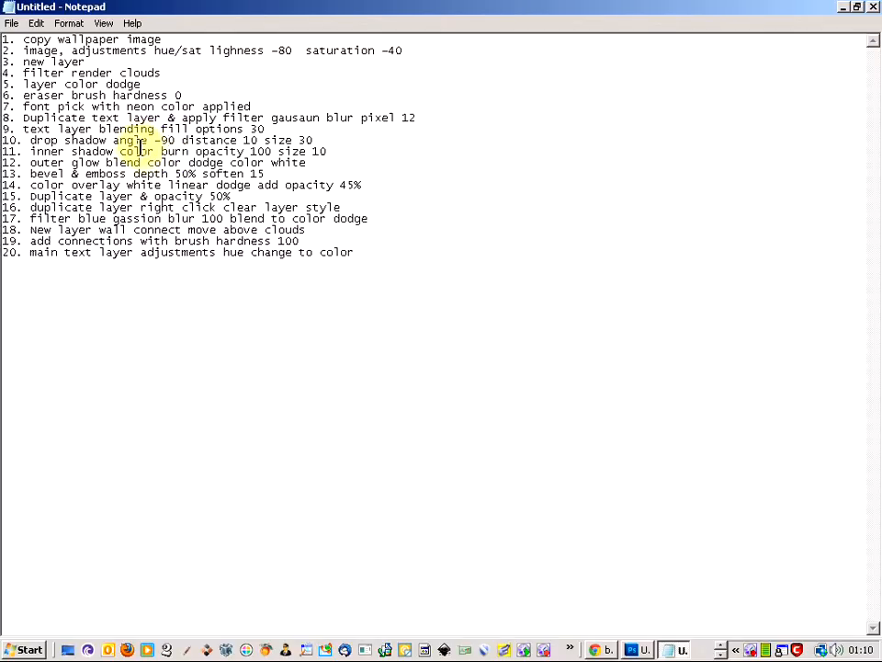
key("alt+Tab")
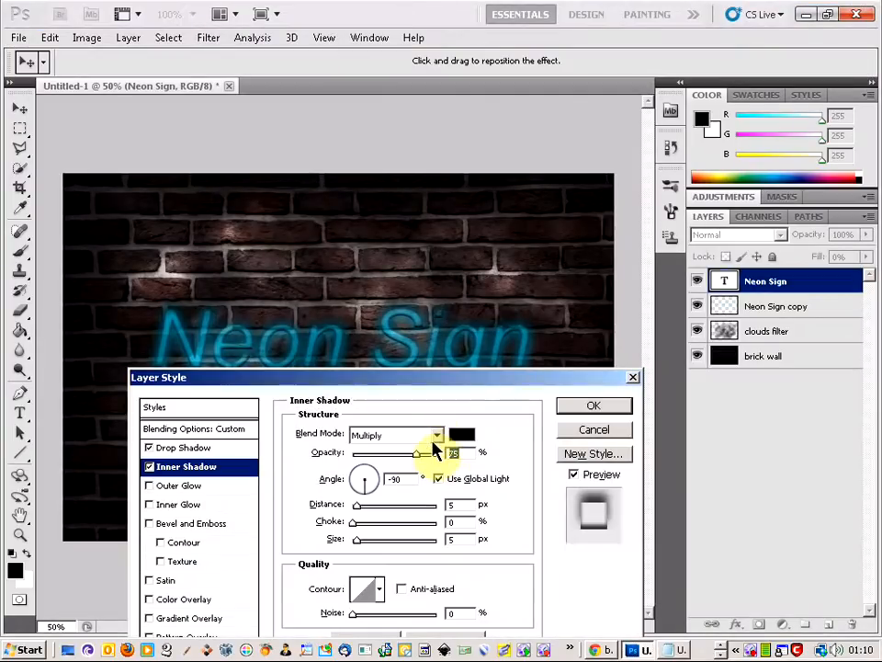
left_click(437, 436)
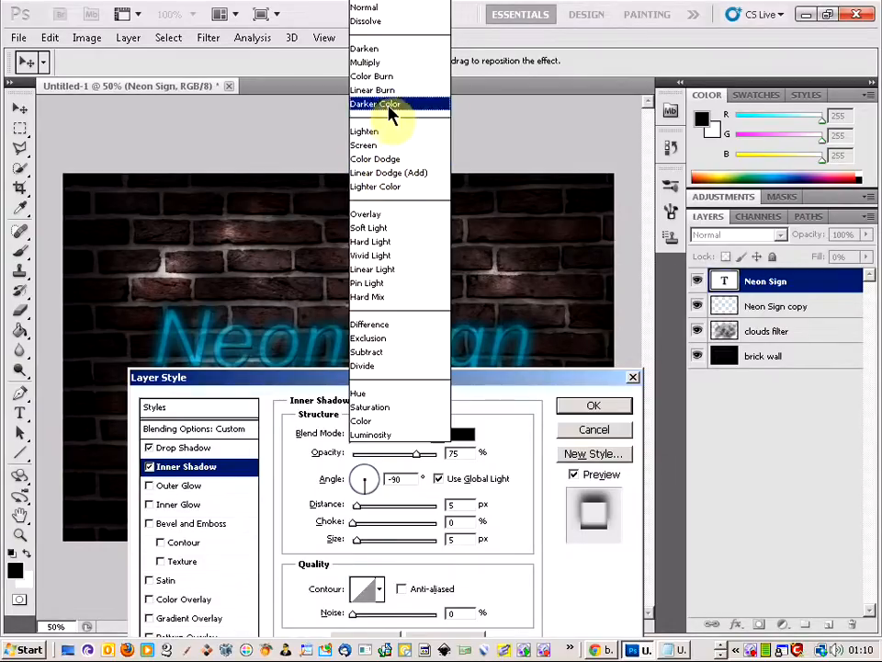
left_click(386, 77)
- Set the inner shadow's opacity to 100% and its size to 10 px, following the notes
key("alt+Tab")
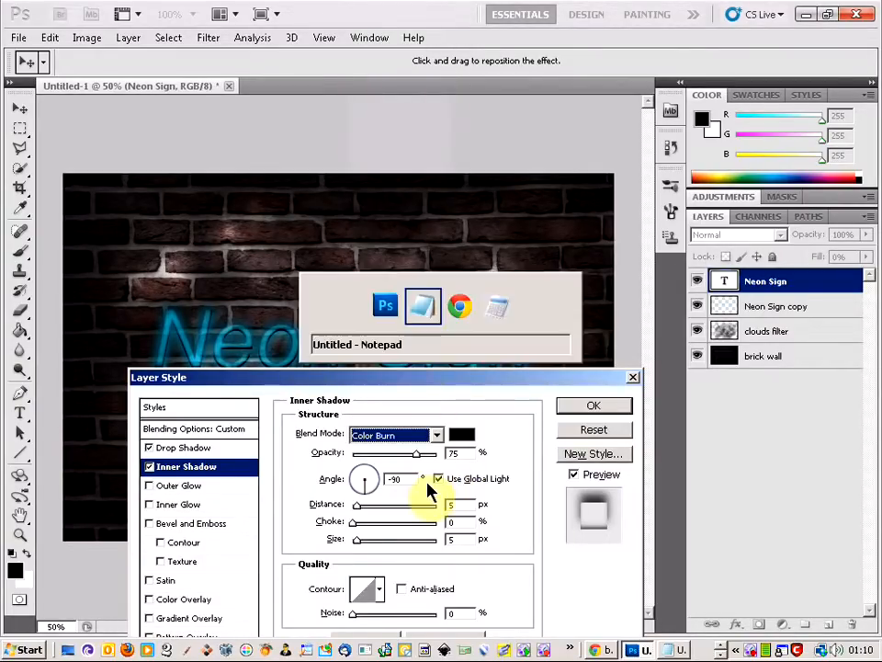
key("alt+Tab")
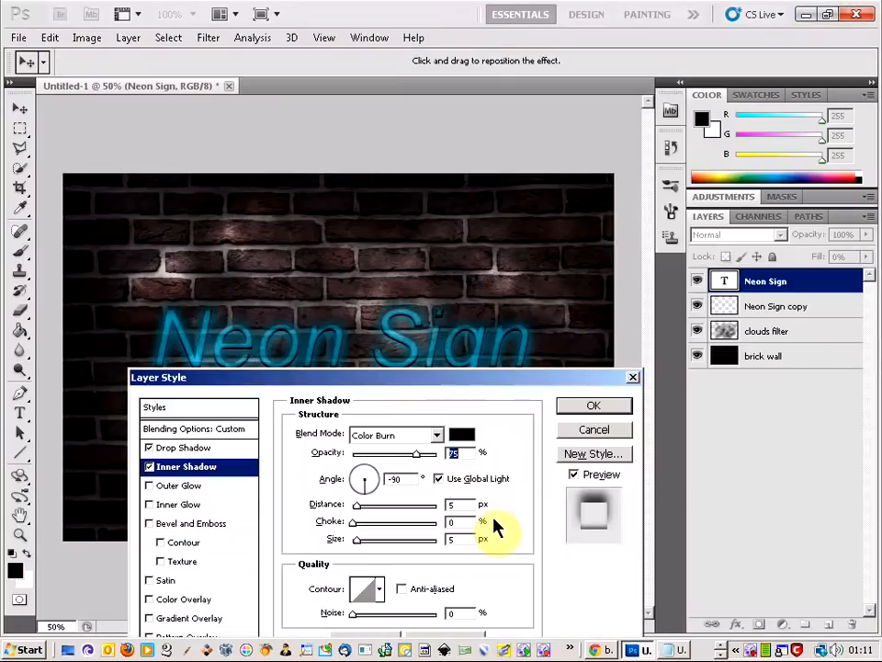
type("100")
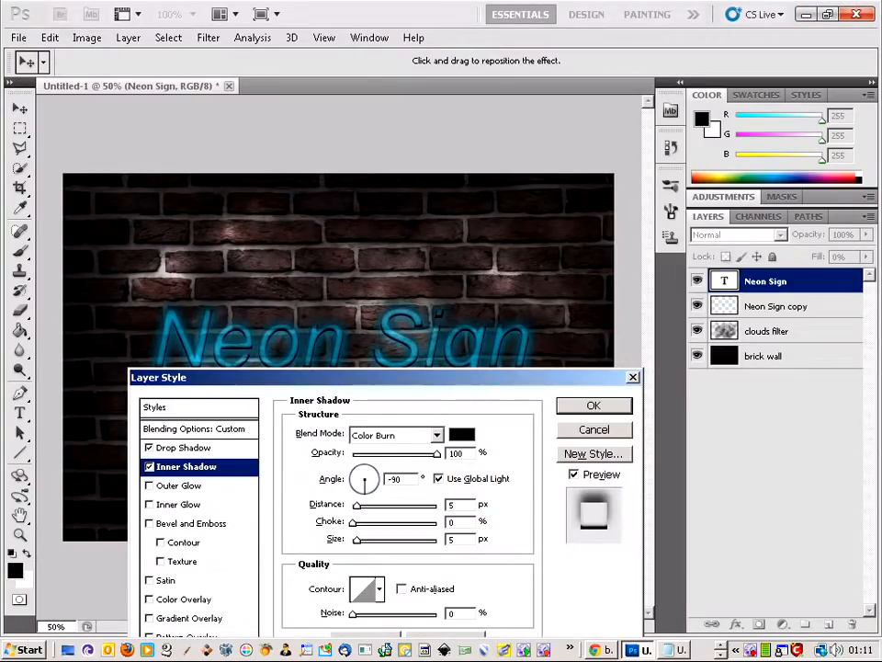
key("alt+Tab")
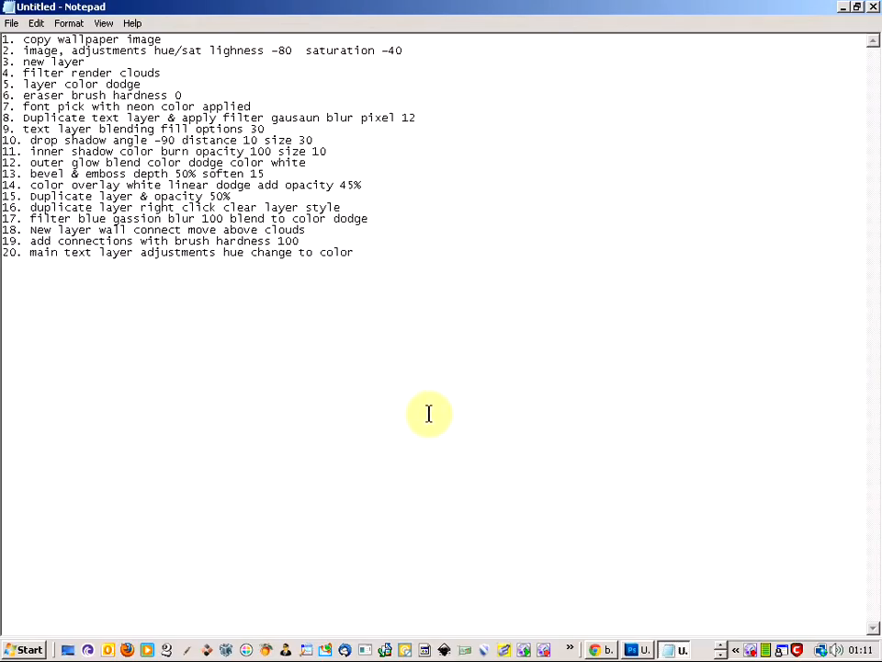
key("alt+Tab")
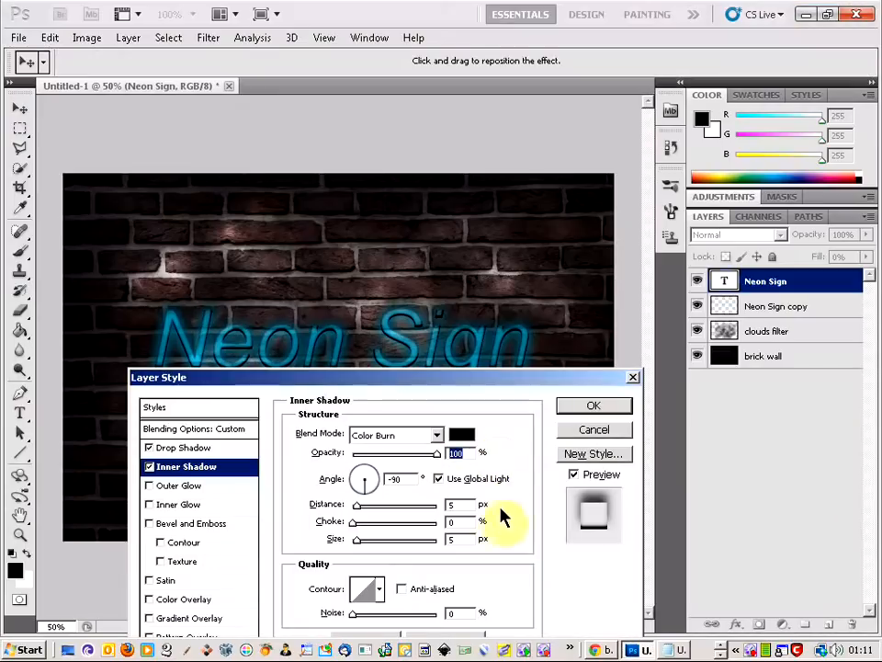
double_click(462, 541)
type("10")
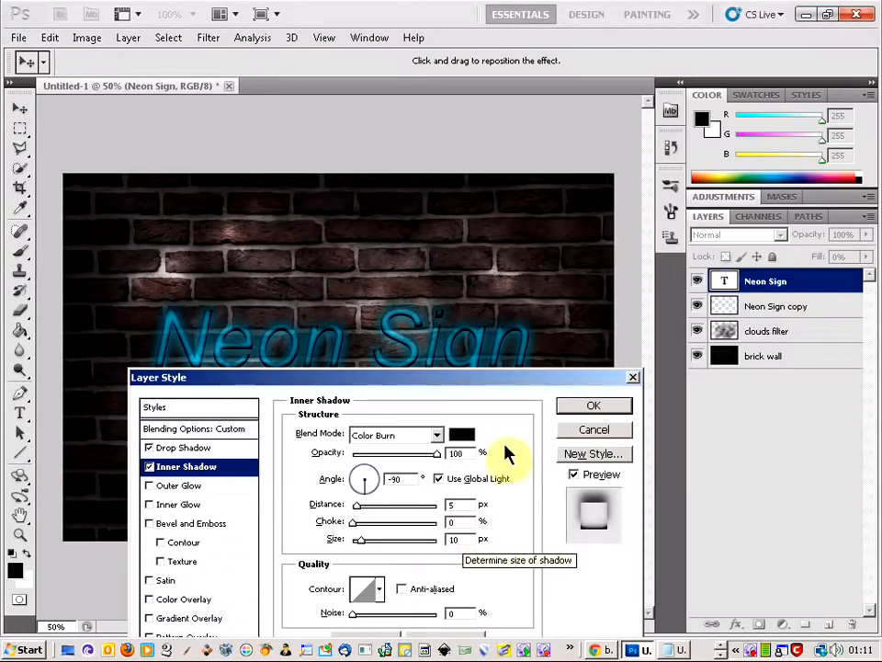
left_click_drag(473, 378, 454, 393)
- Add an outer glow to the "Neon Sign" text layer with the Color Dodge blend mode, following the notes
key("alt+Tab")
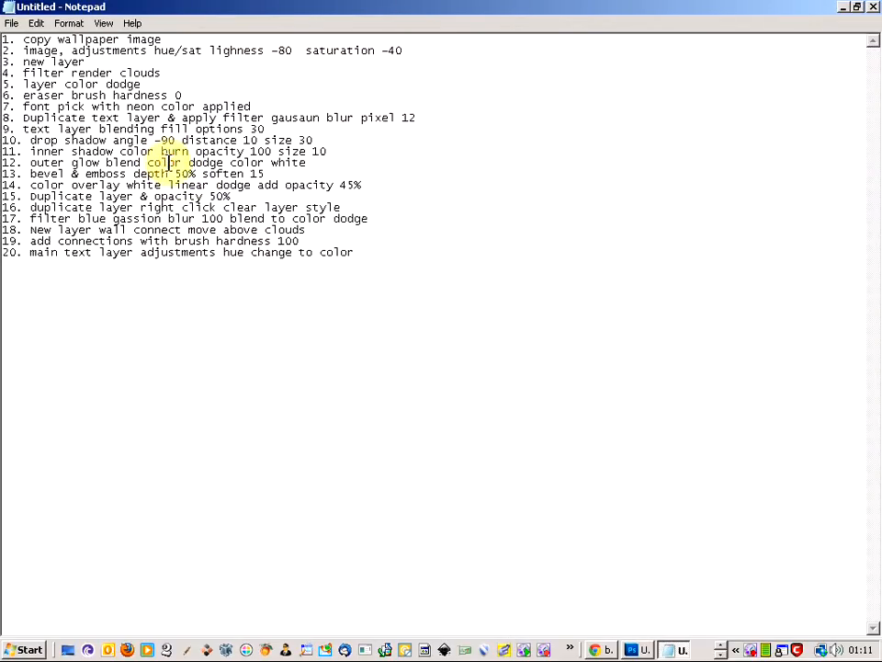
key("alt+Tab")
left_click(182, 497)
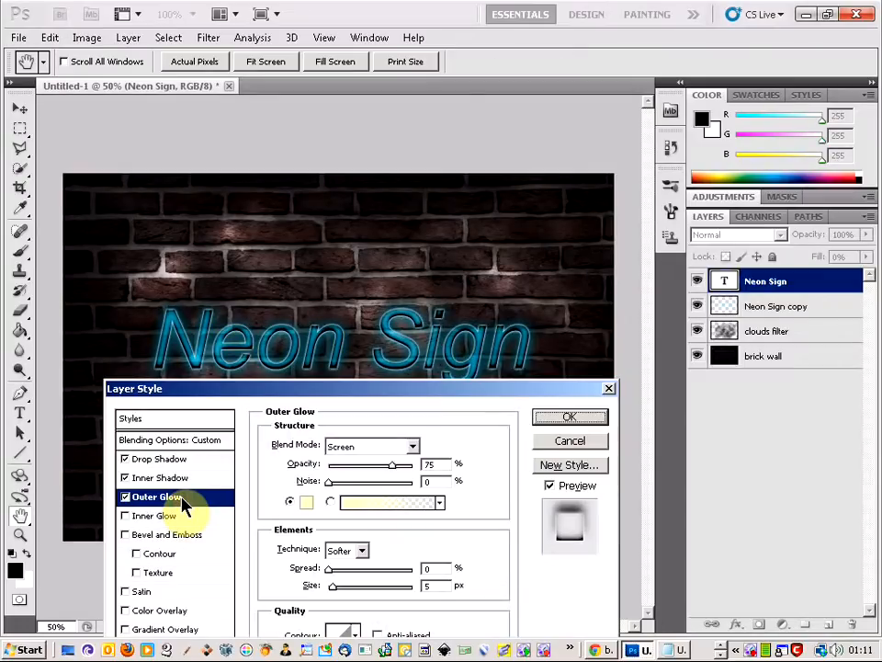
key("alt+Tab")
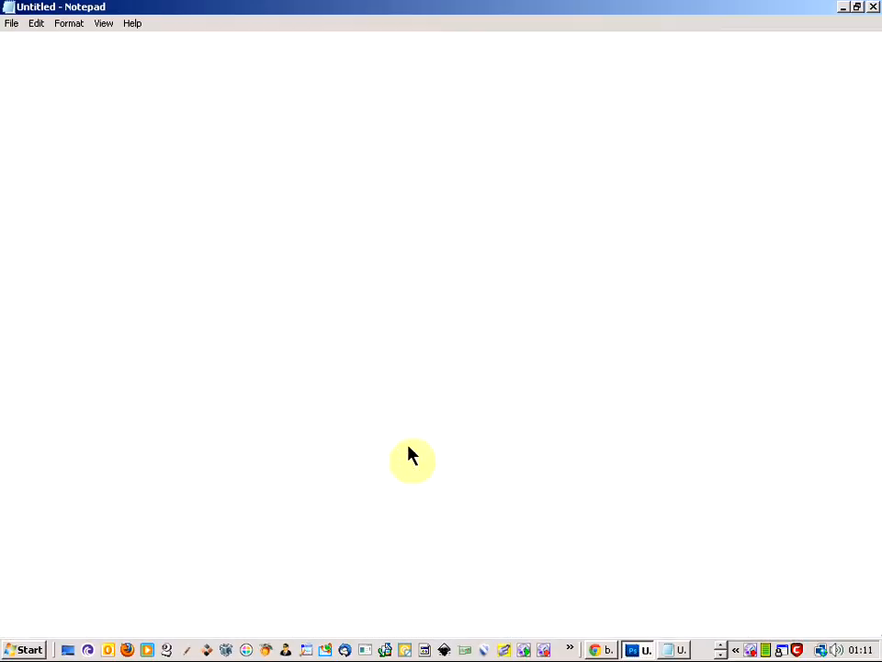
key("alt+Tab")
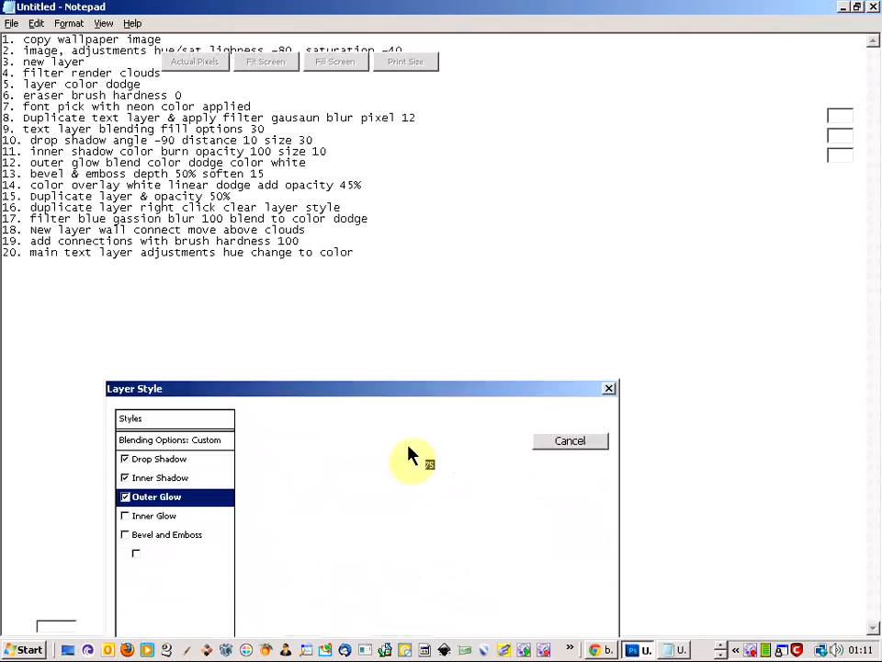
left_click(412, 449)
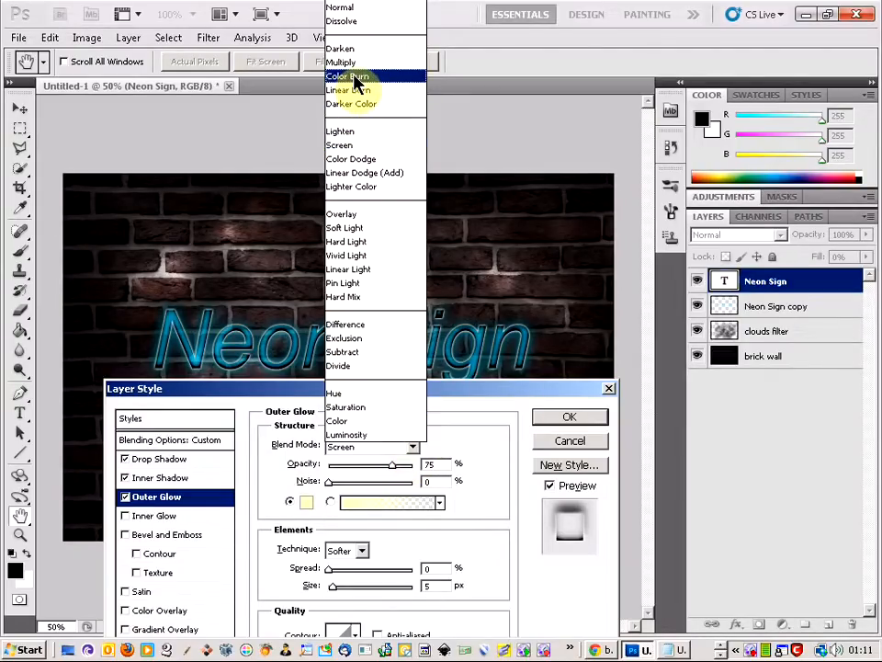
left_click(368, 160)
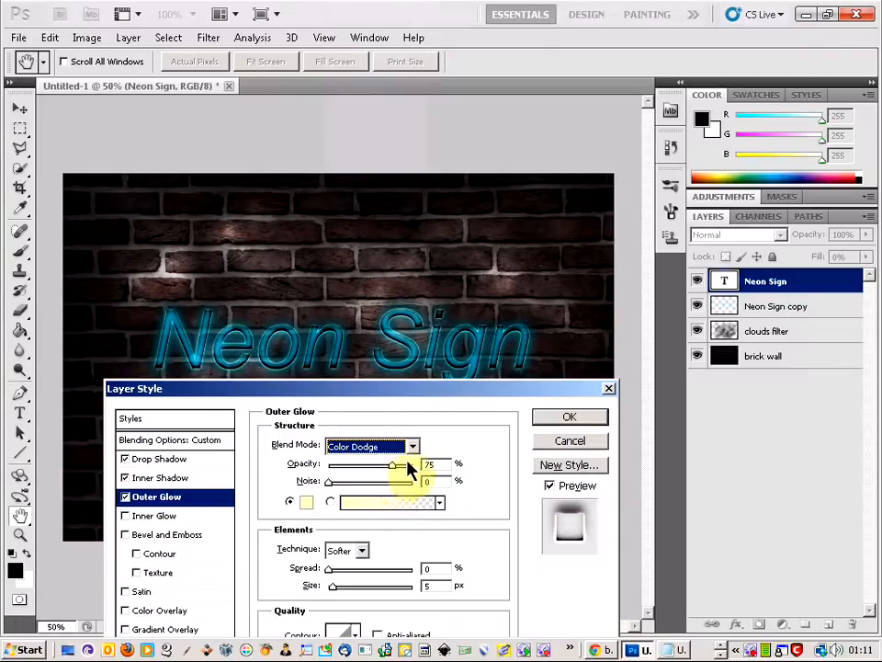
- Set the outer glow's color to near-white (#fbfbf6)
left_click(308, 506)
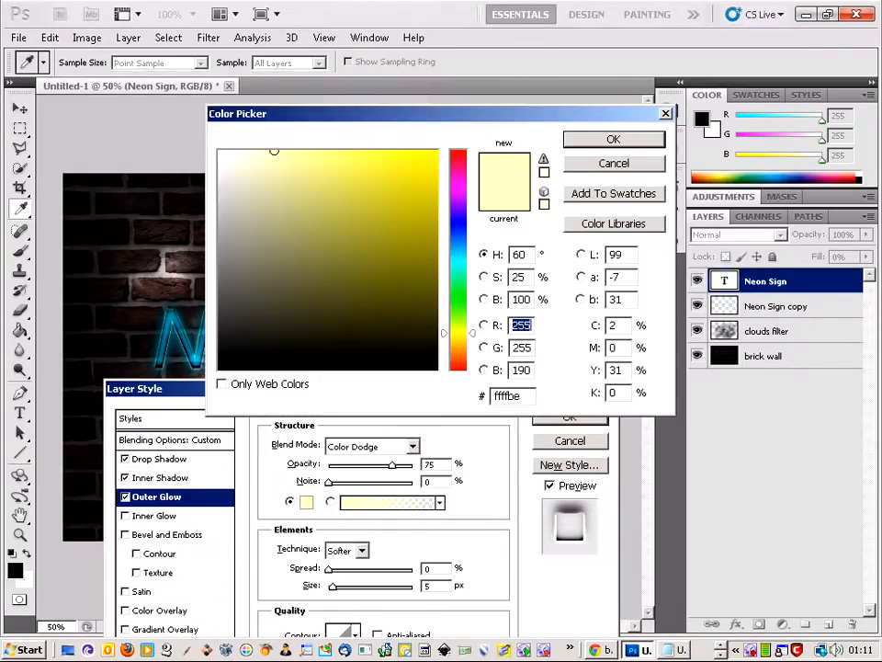
left_click(222, 153)
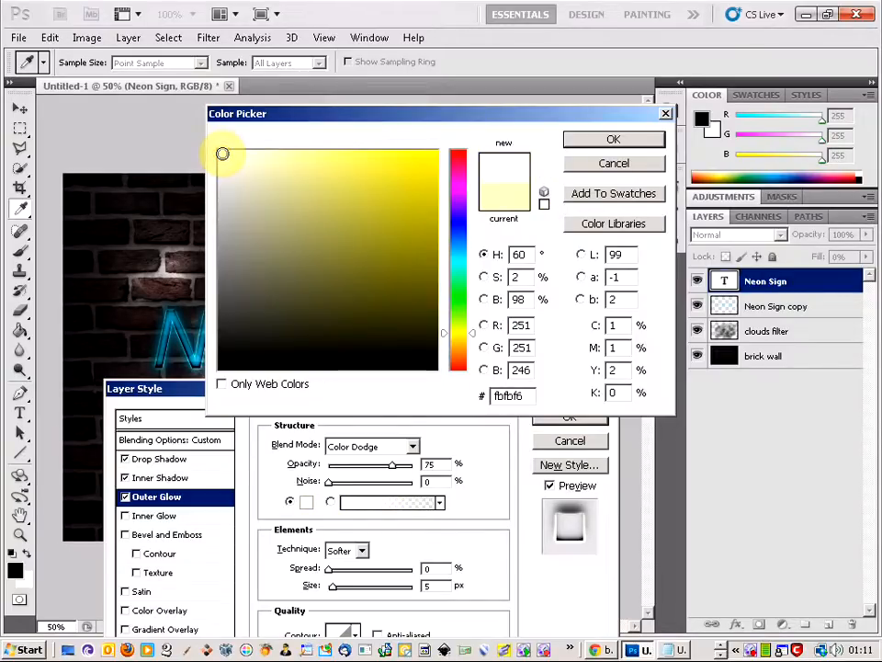
left_click(595, 139)
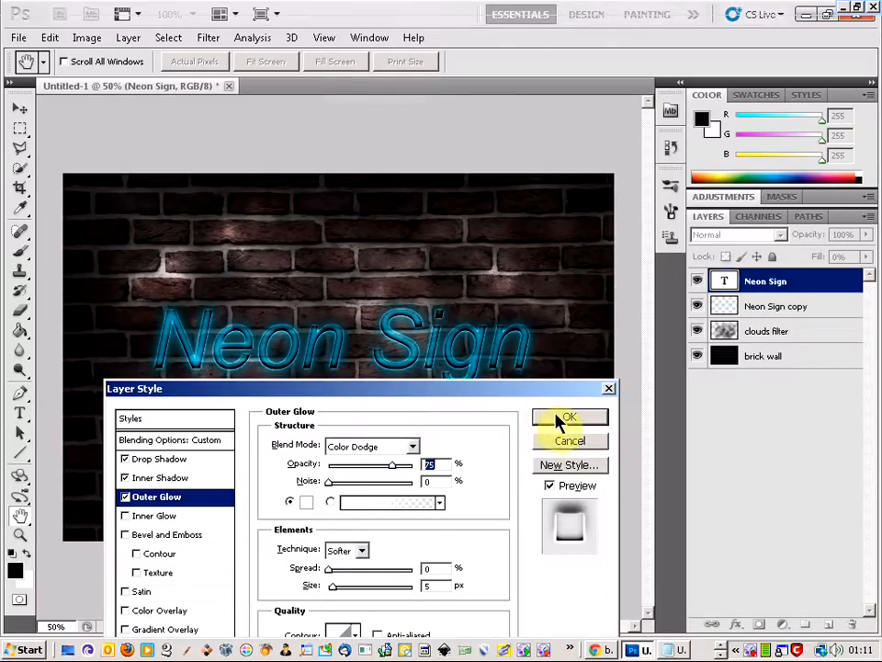
- Add a bevel and emboss with 50% depth and 15 px soften, following the notes, and apply the layer styles
key("alt+Tab")
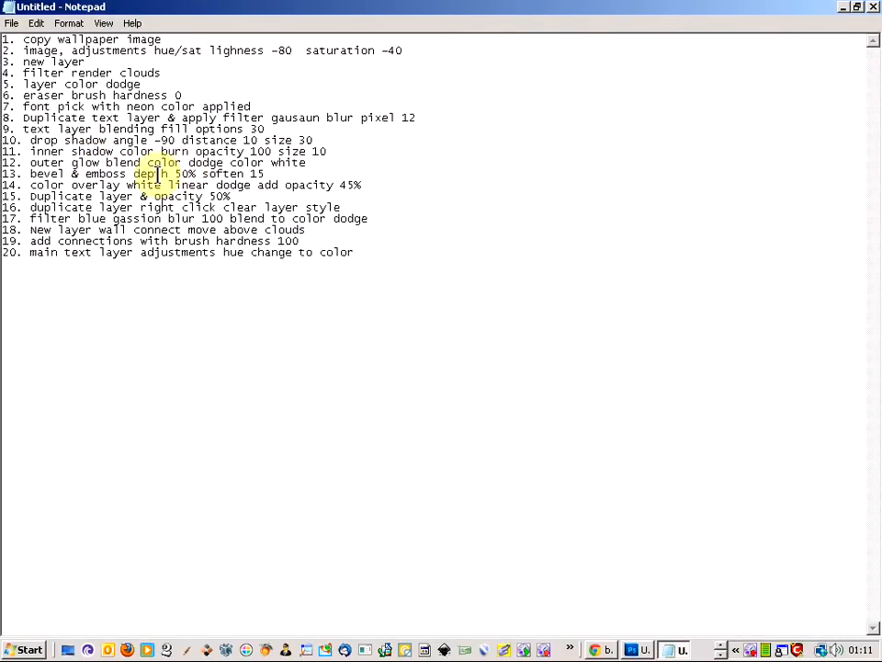
key("alt+Tab")
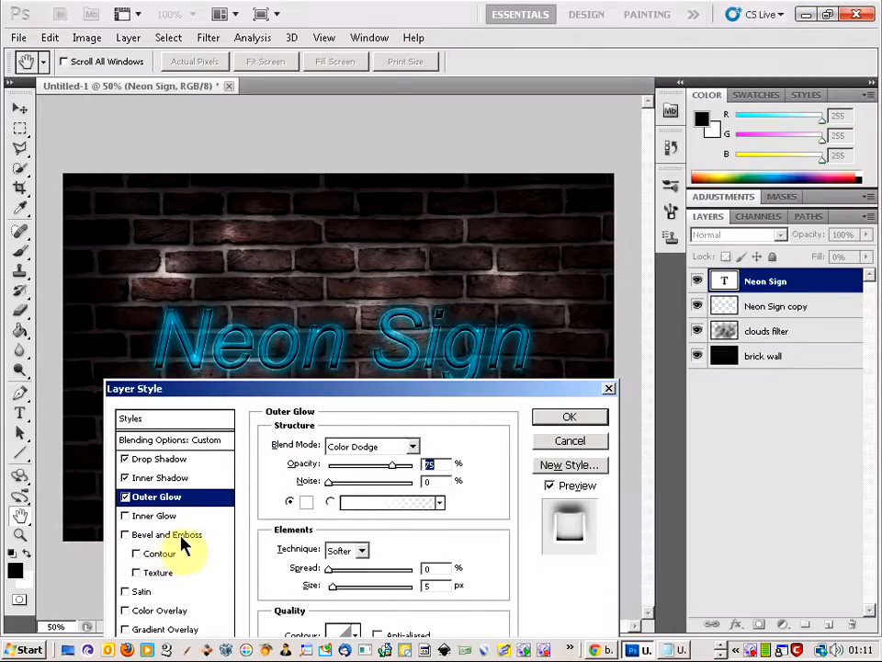
left_click(182, 544)
key("alt+Tab")
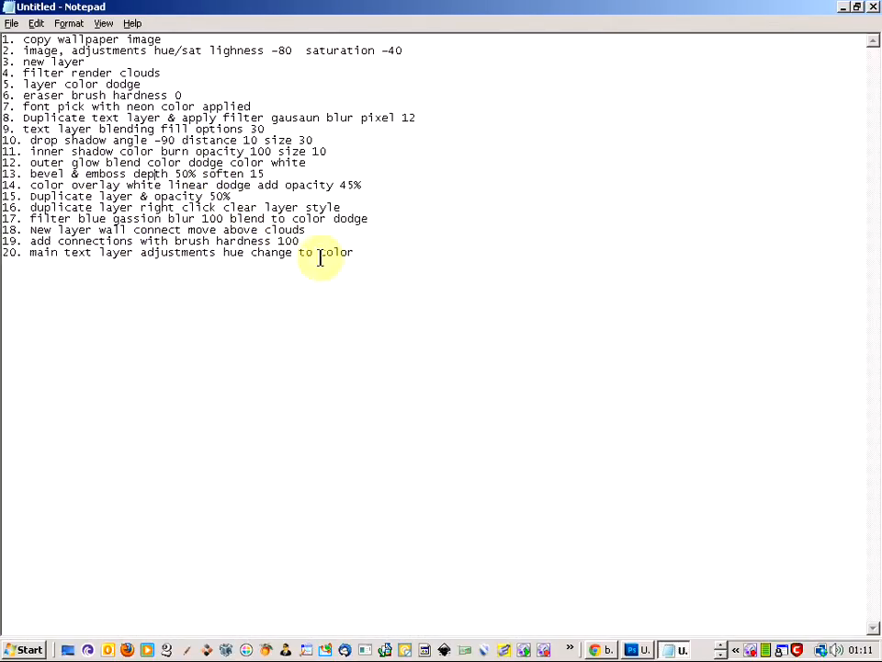
key("alt+Tab")
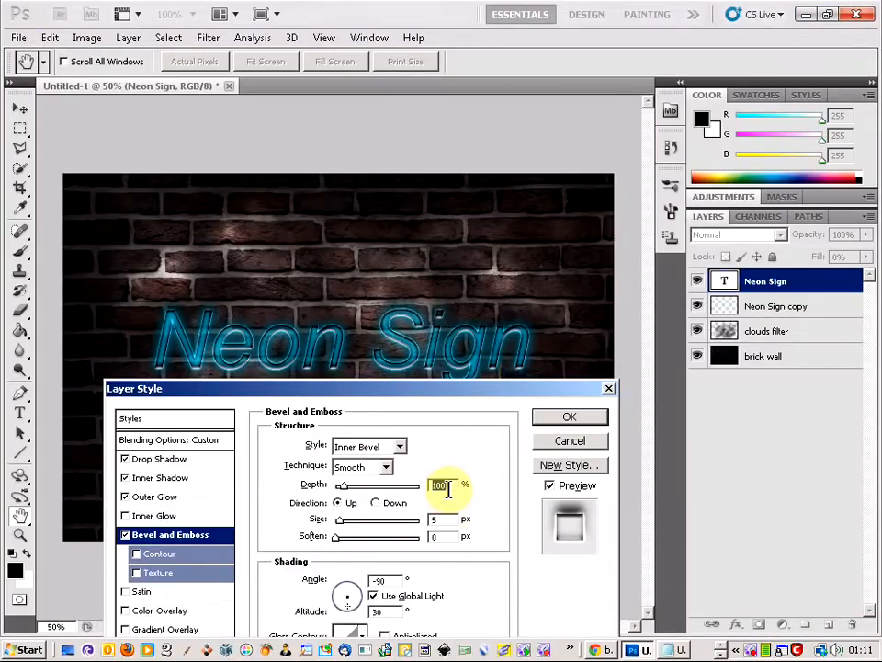
type("50")
left_click(443, 537)
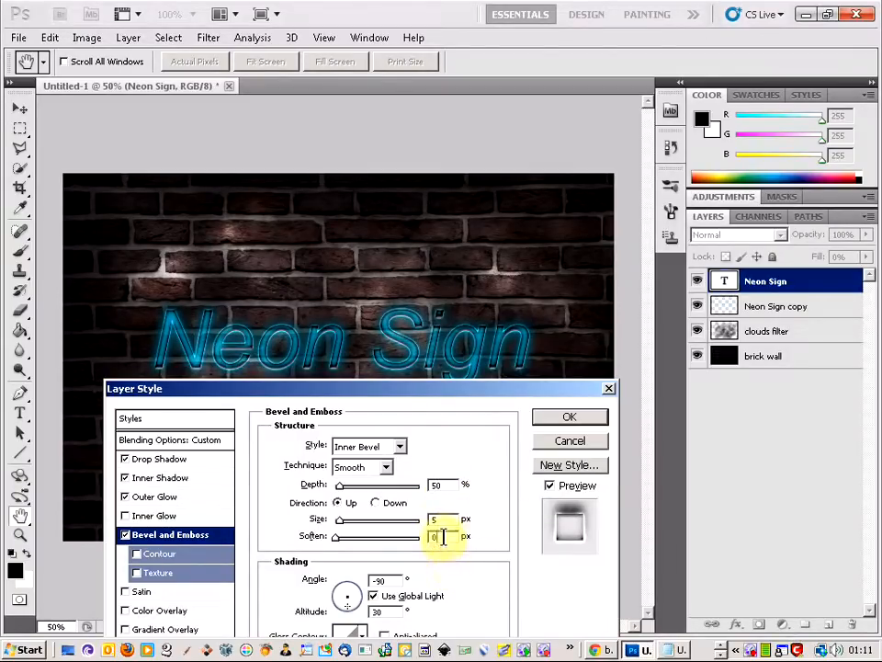
type("15")
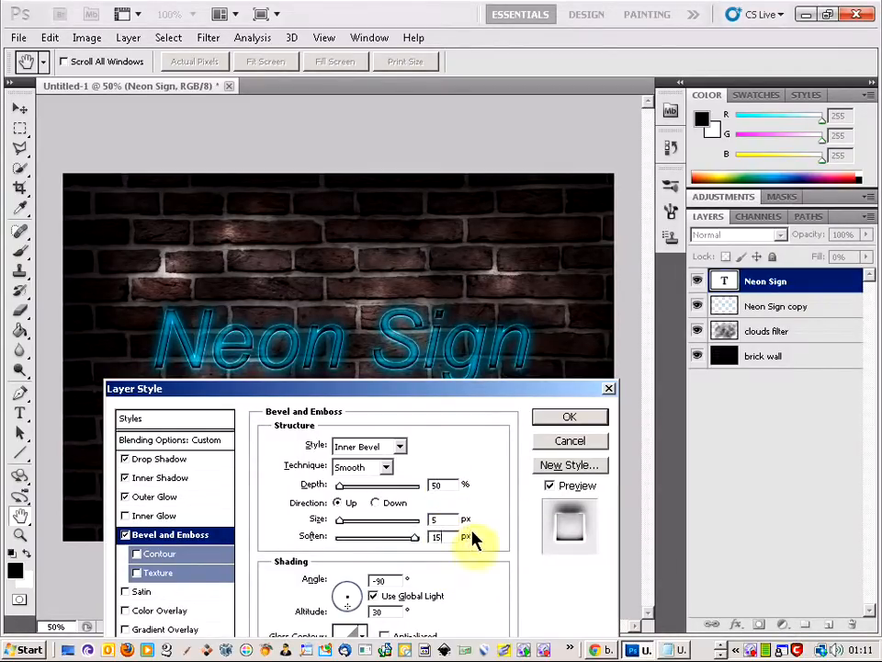
left_click(570, 418)
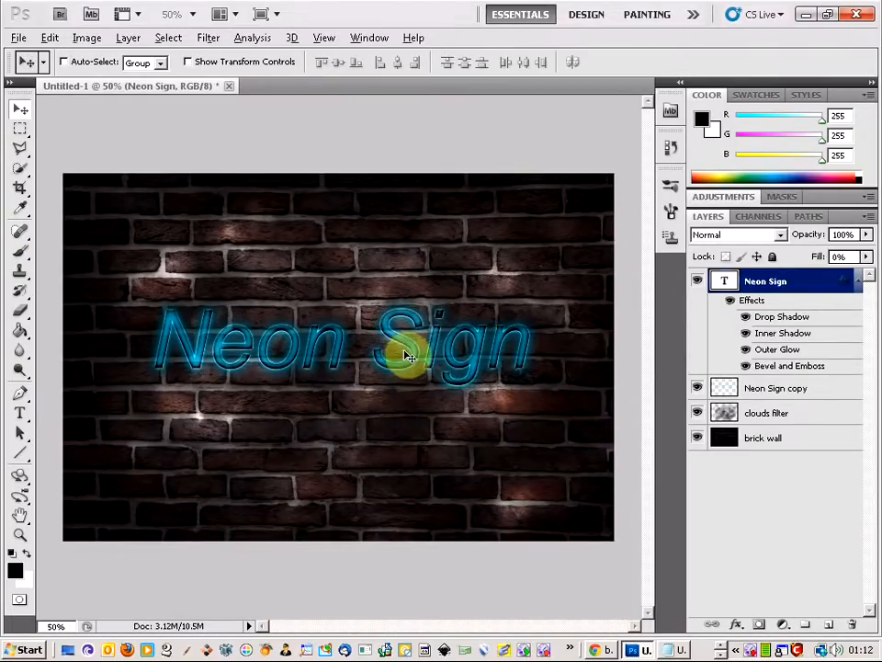
- Check the notes for the color overlay item and add a color overlay to the "Neon Sign" text layer
key("alt+Tab")
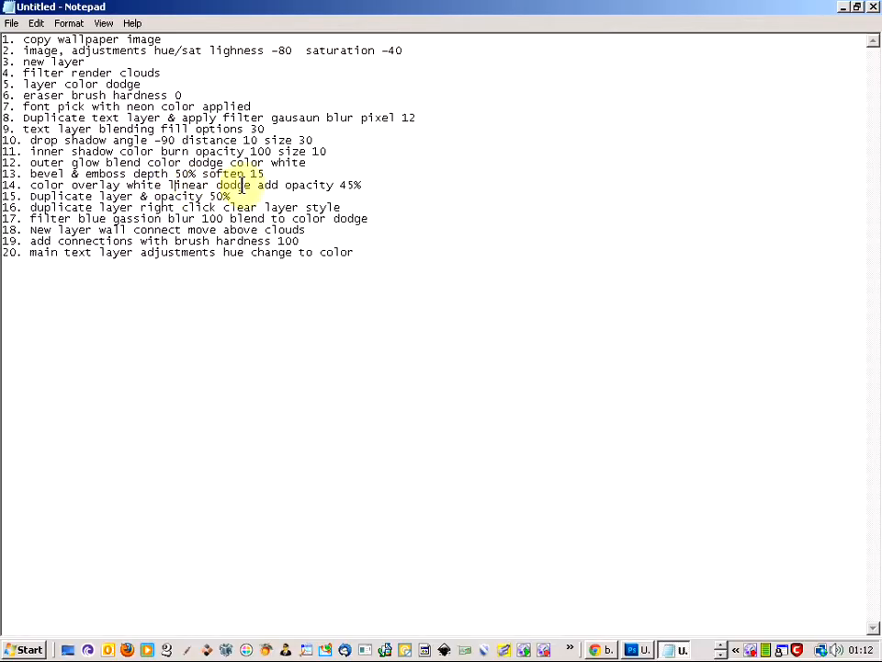
key("alt+Tab")
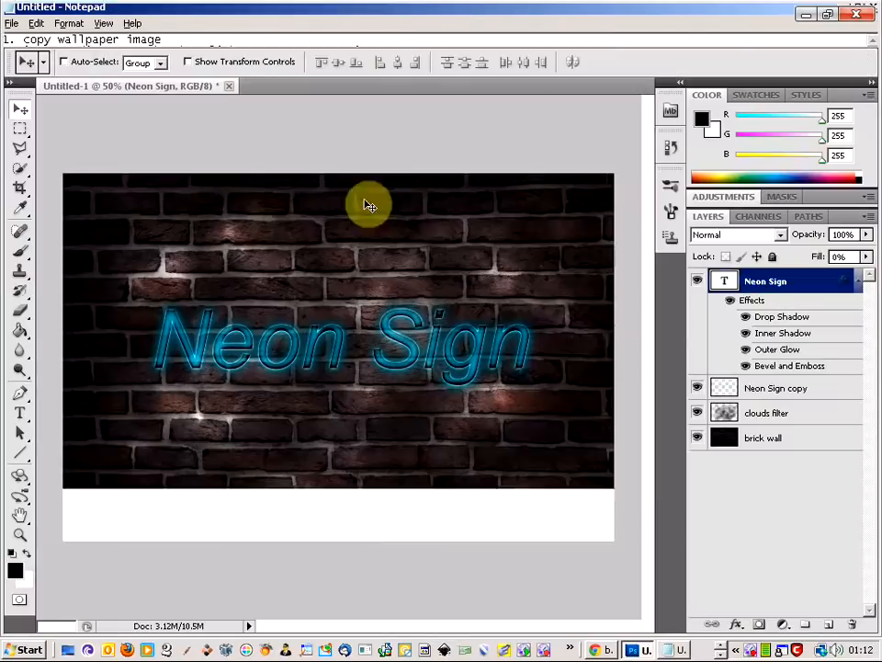
right_click(781, 285)
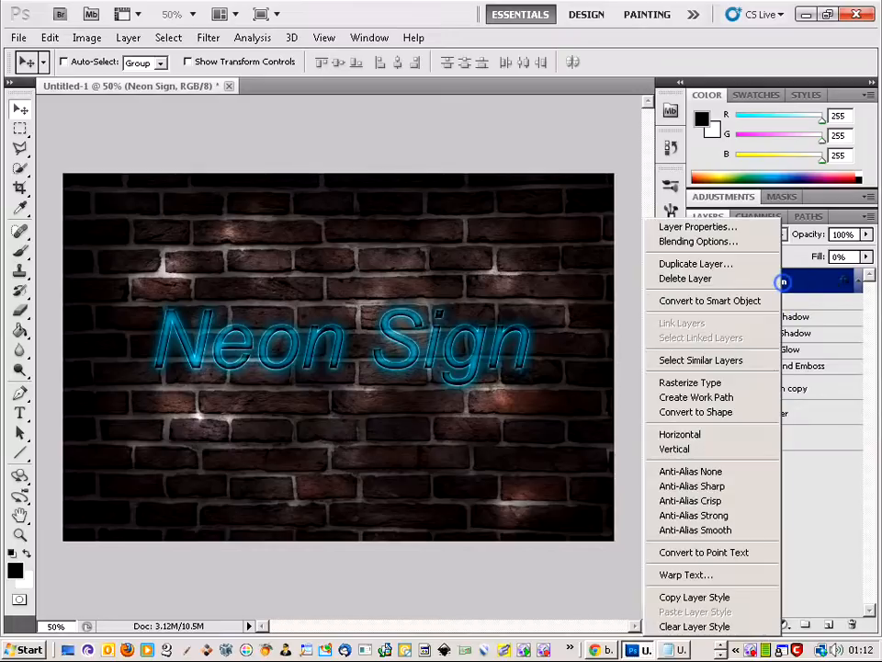
left_click(744, 244)
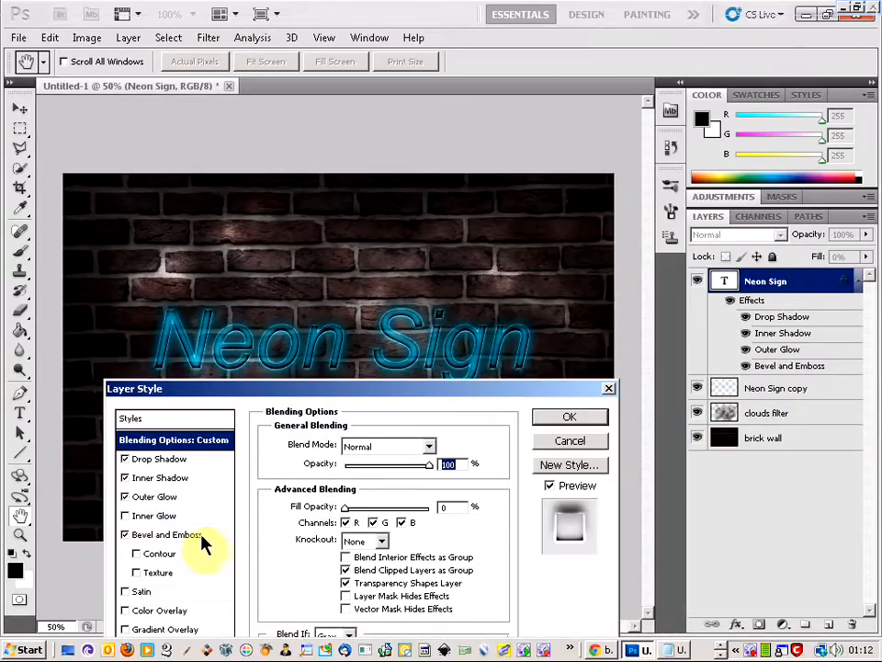
left_click(201, 611)
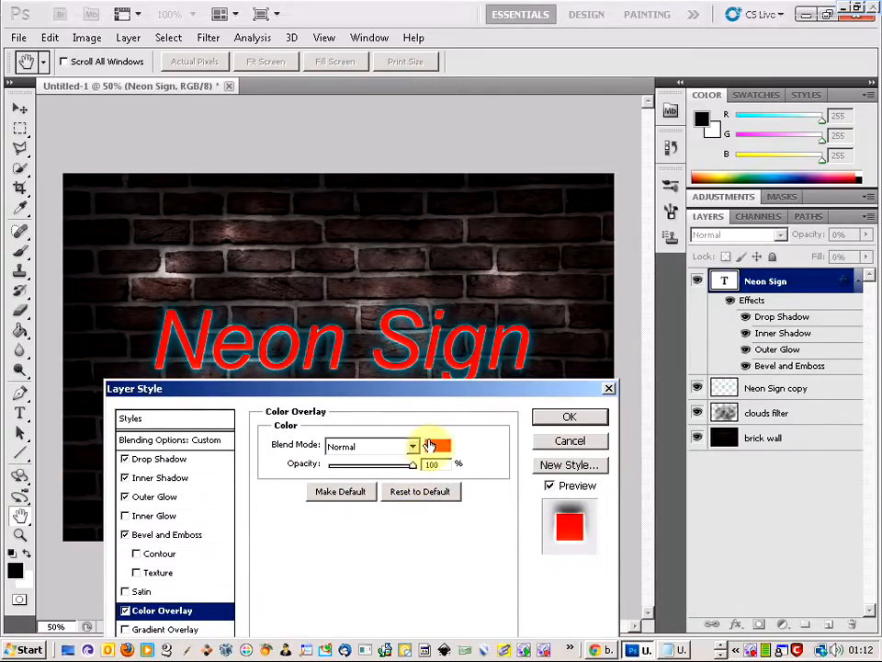
- Set the color overlay's color to near-white (#fcfbfb), checking it against the notes
left_click(435, 448)
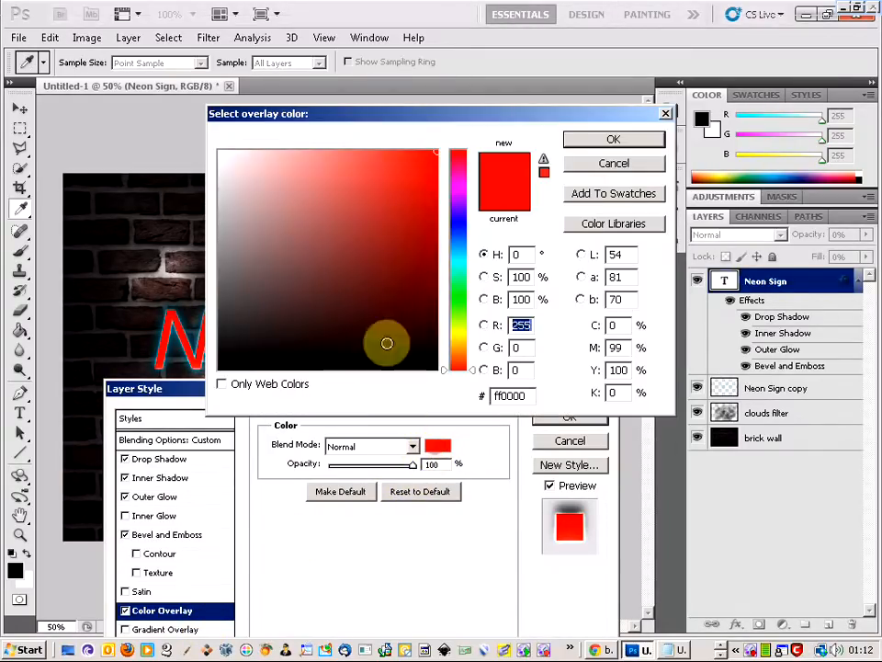
left_click(221, 154)
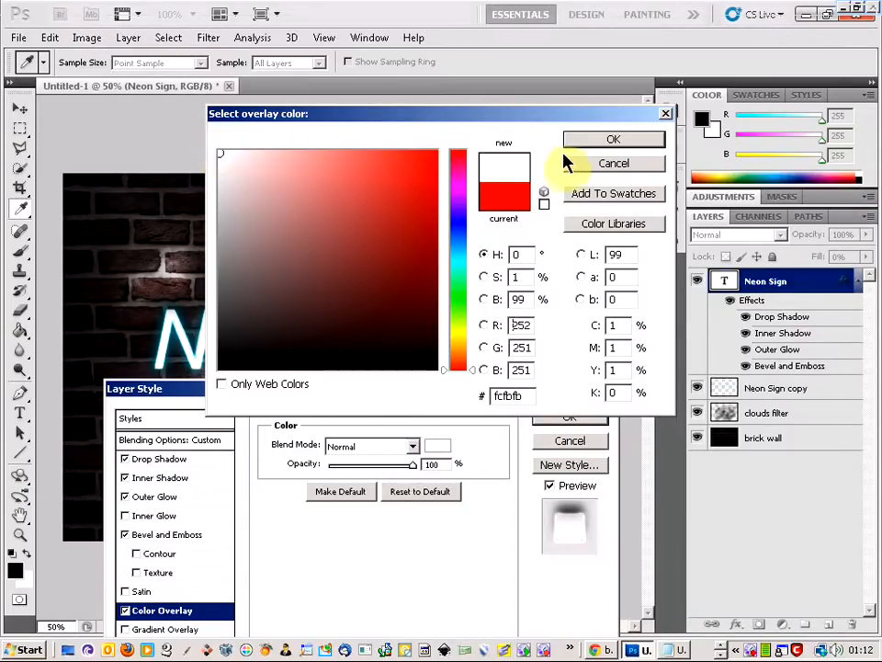
key("alt+Tab")
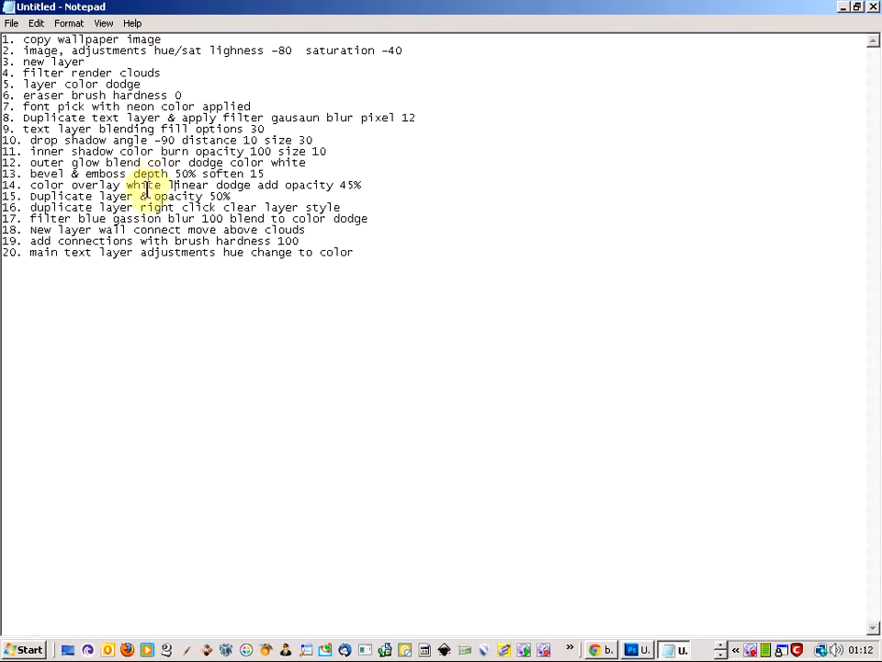
key("alt+Tab")
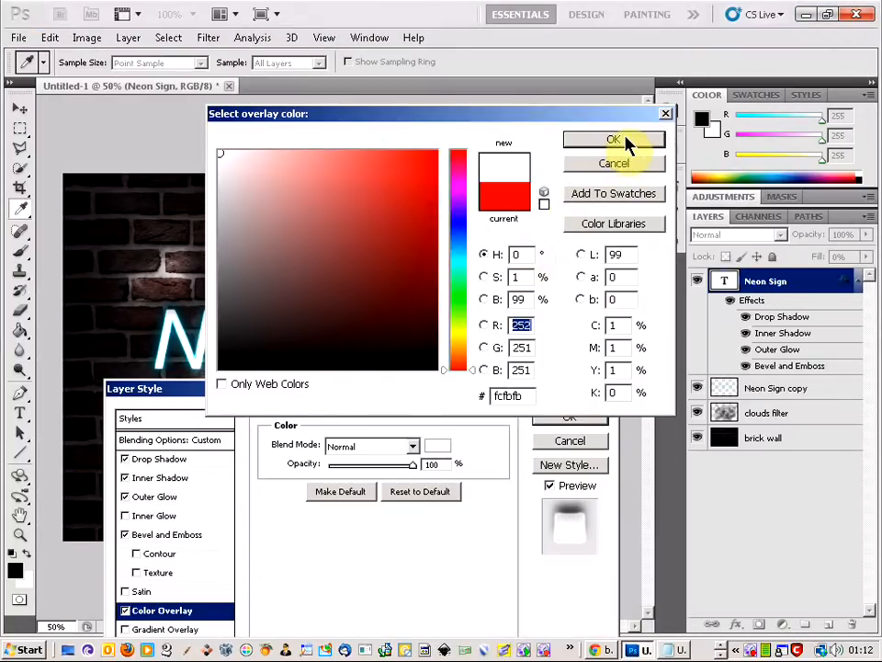
left_click(614, 140)
- Set the color overlay's blend mode to Linear Dodge (Add), following the notes
left_click(413, 445)
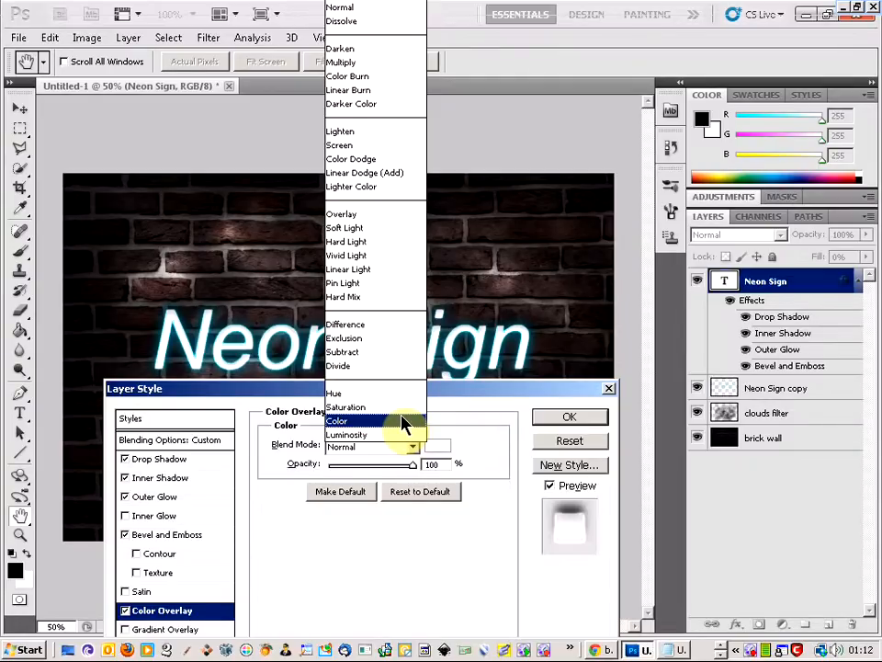
key("alt+Tab")
key("alt+Tab")
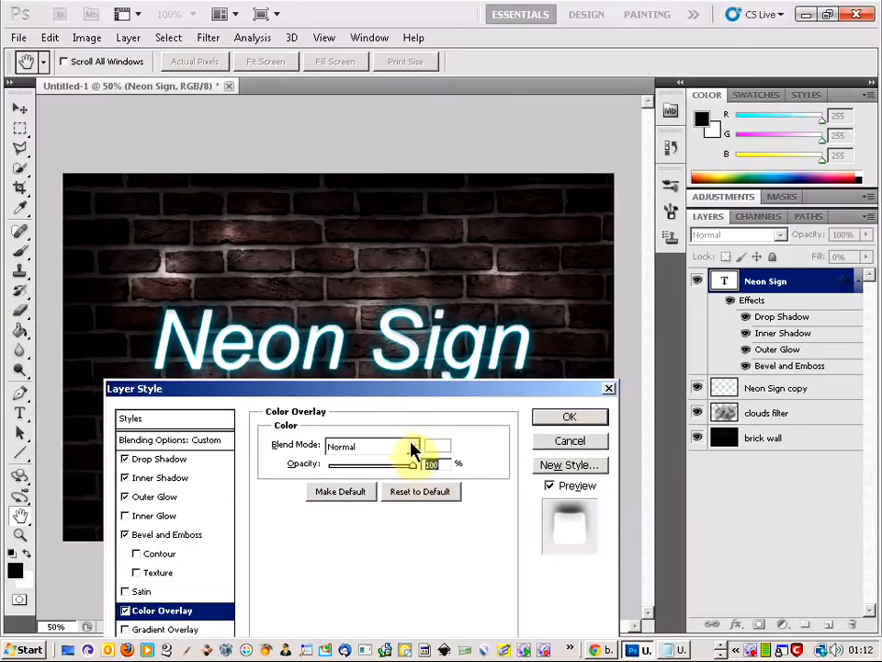
left_click(411, 447)
left_click(400, 173)
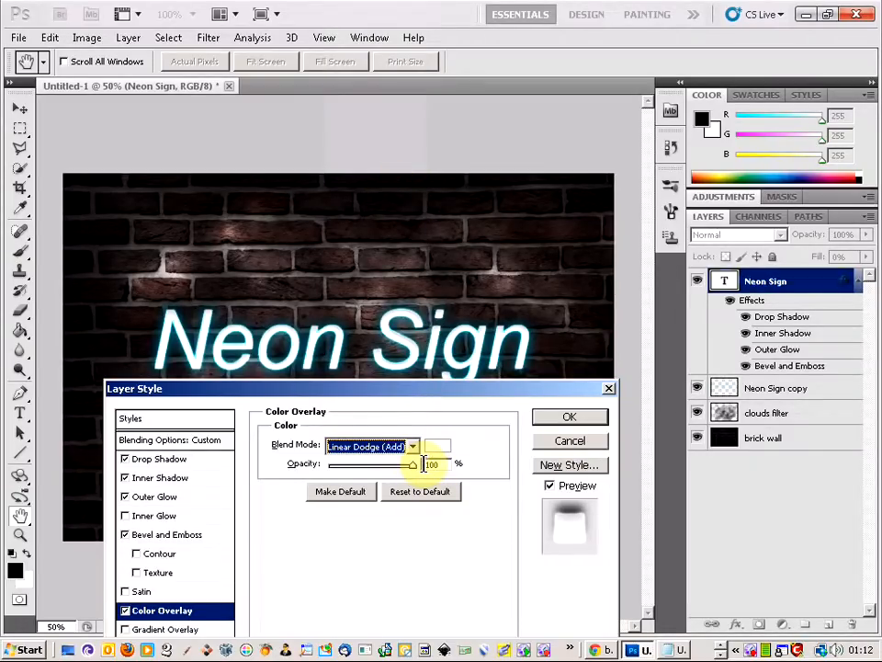
- Set the color overlay's opacity to 45%, apply the layer styles, and toggle the "Neon Sign" text layer's visibility to compare
key("alt+Tab")
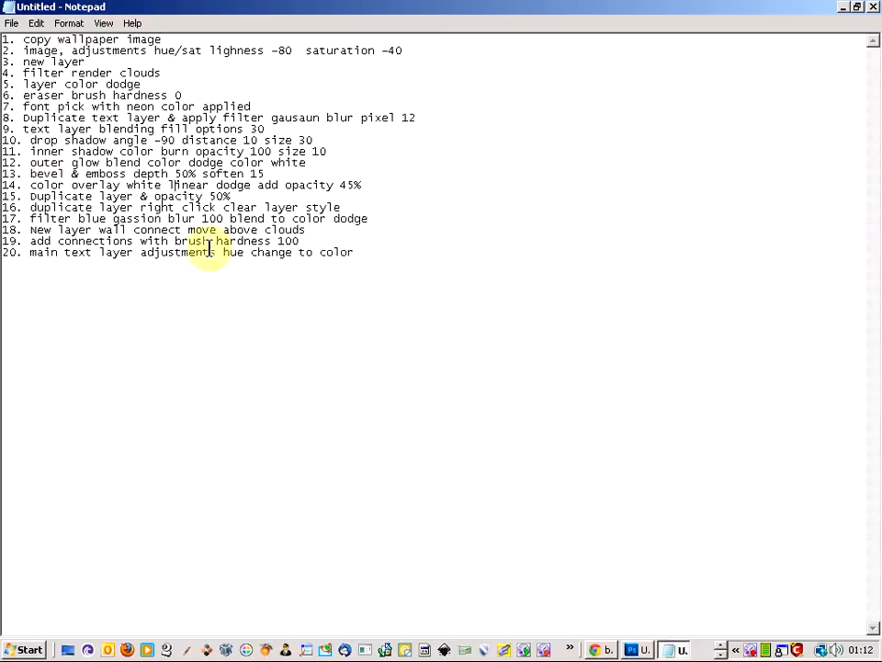
key("alt+Tab")
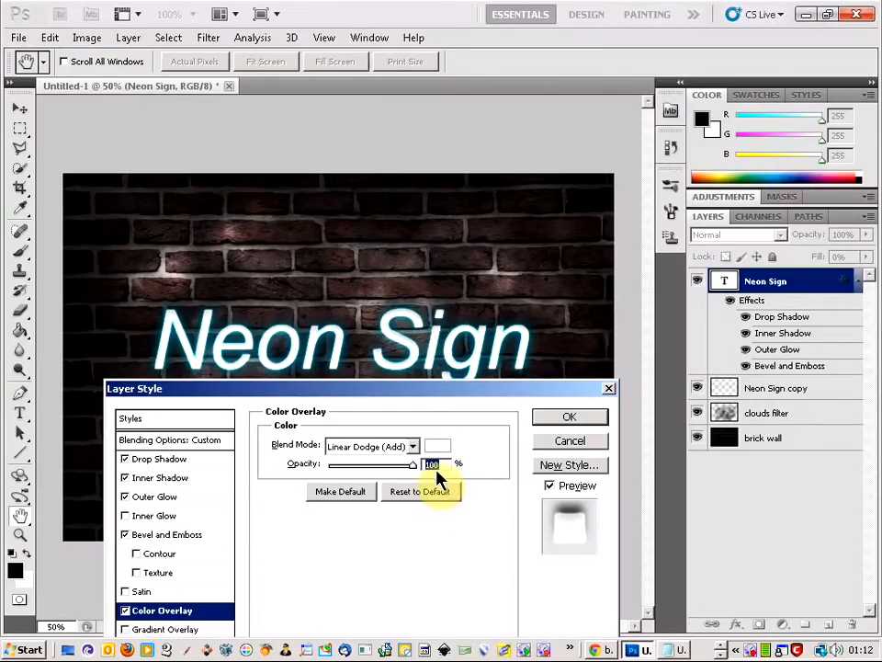
type("45")
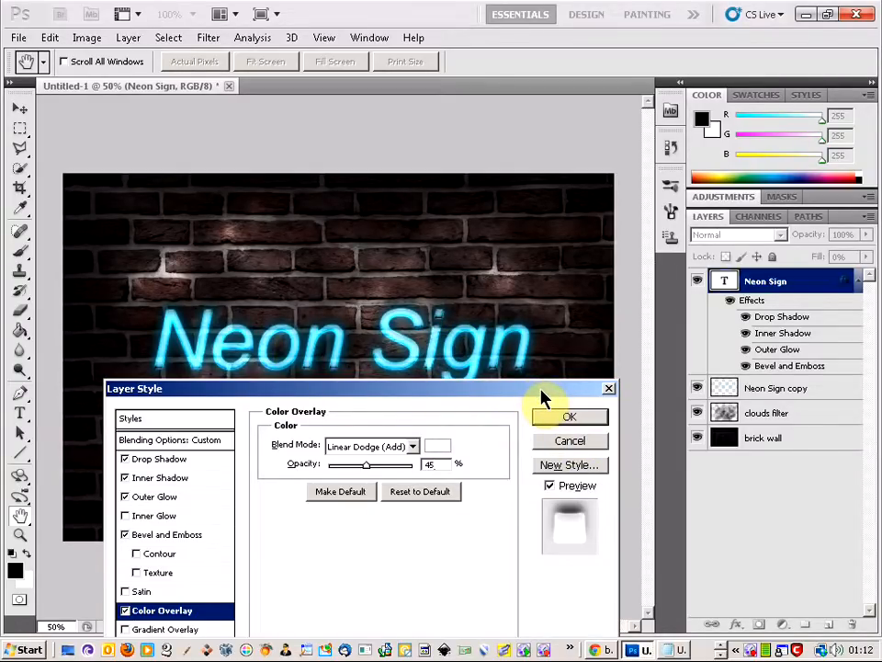
left_click(565, 415)
left_click(572, 418)
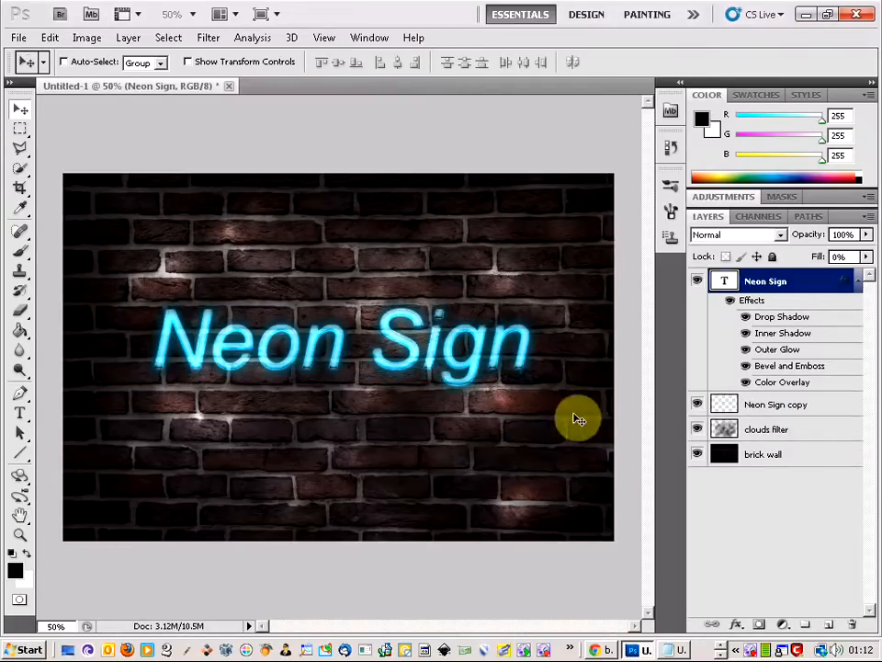
left_click(697, 282)
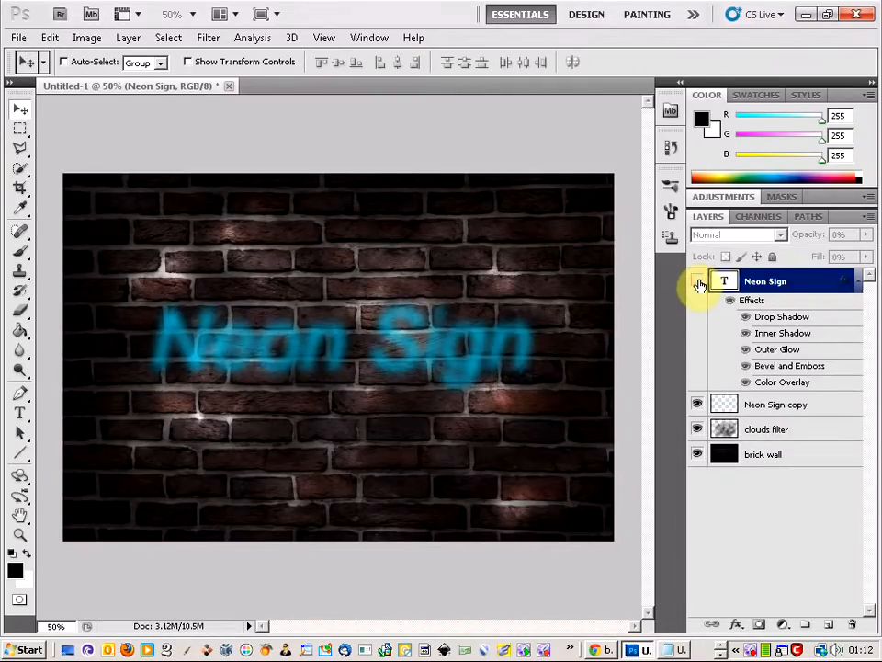
left_click(697, 282)
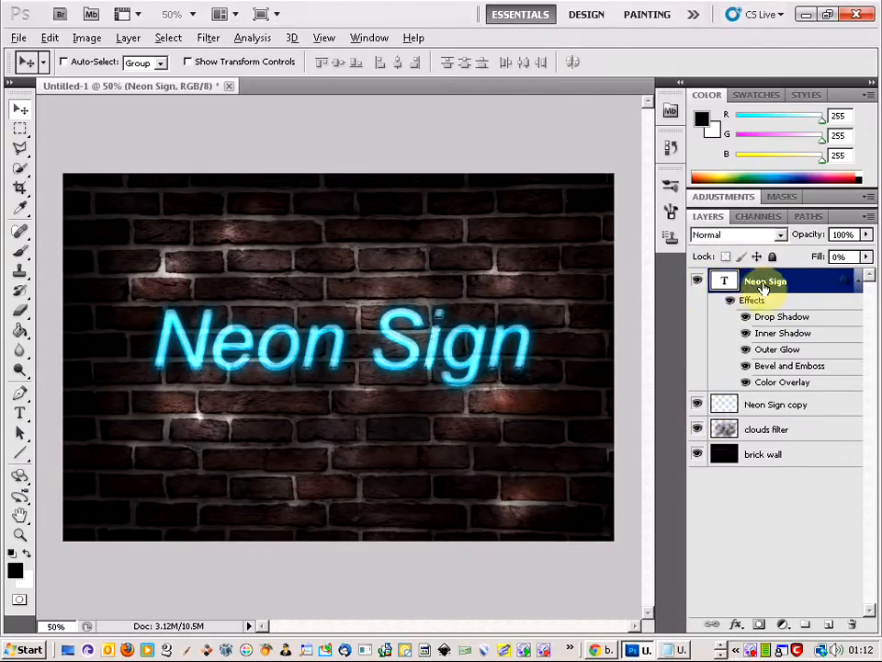
- Check the notes for the next item and duplicate the styled "Neon Sign" text layer
key("alt+Tab")
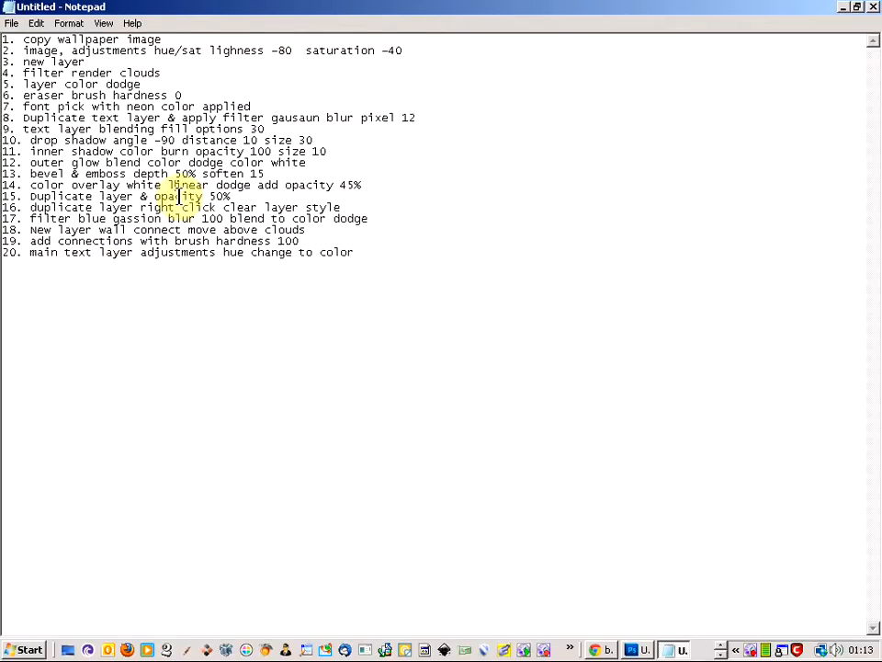
key("alt+Tab")
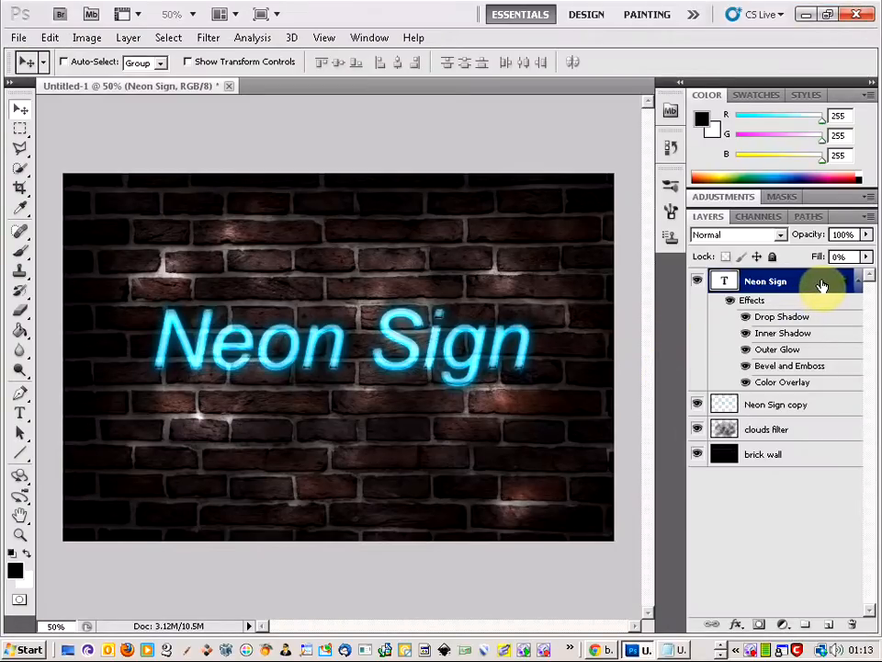
right_click(822, 284)
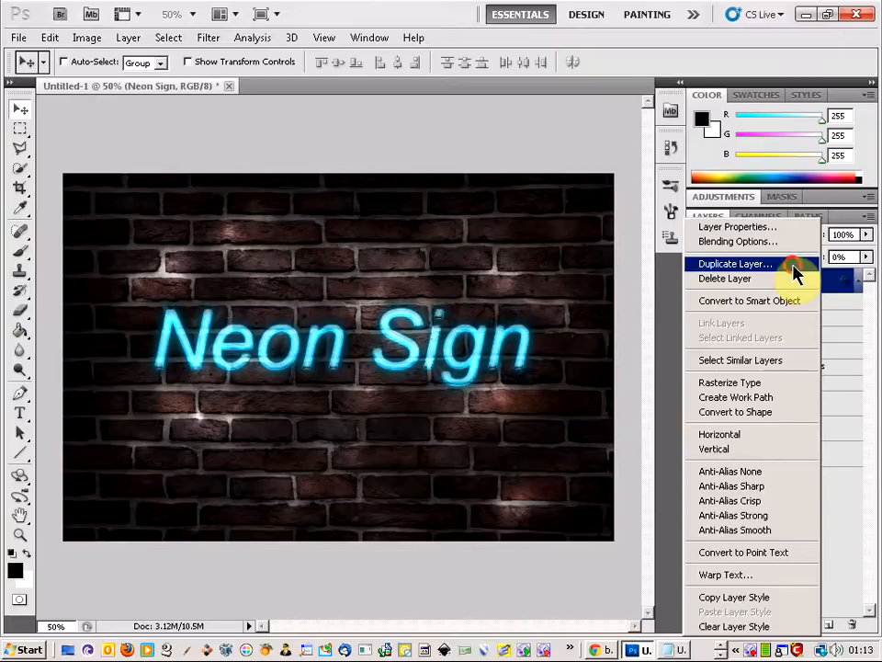
left_click(796, 272)
left_click(589, 192)
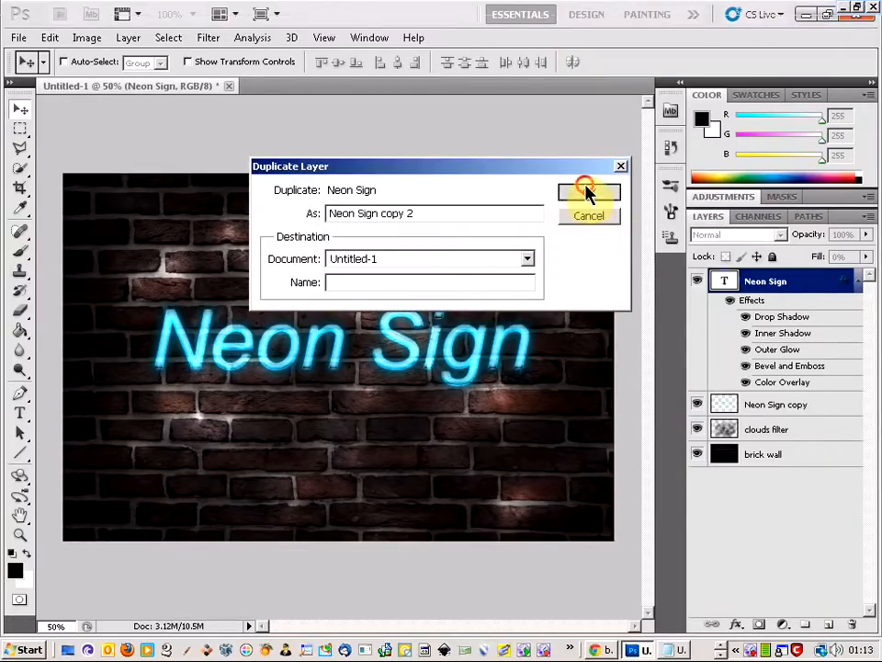
- Set the duplicated text layer's opacity to 50%, following the notes, and toggle its visibility to compare
left_click(867, 235)
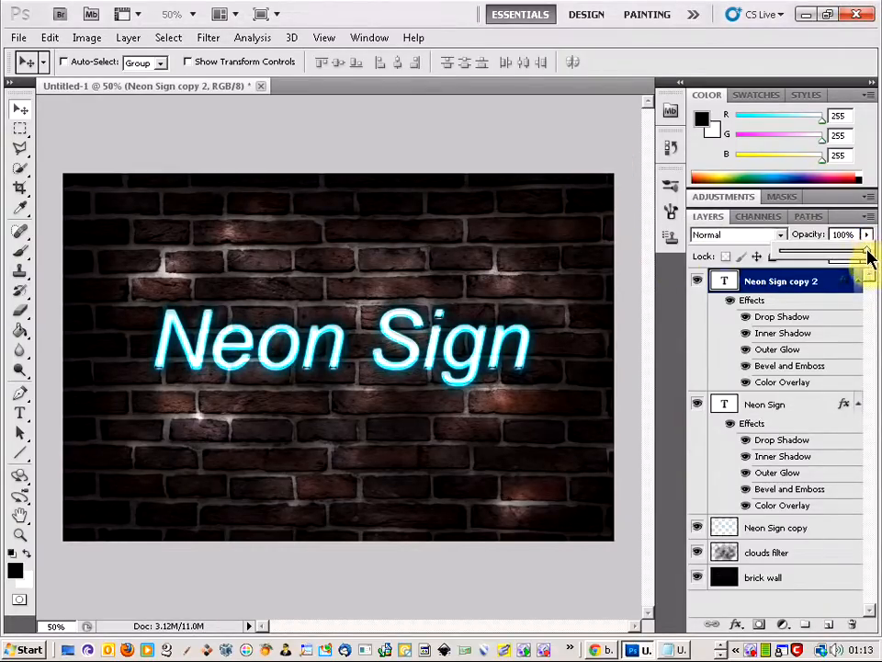
left_click_drag(869, 257, 831, 258)
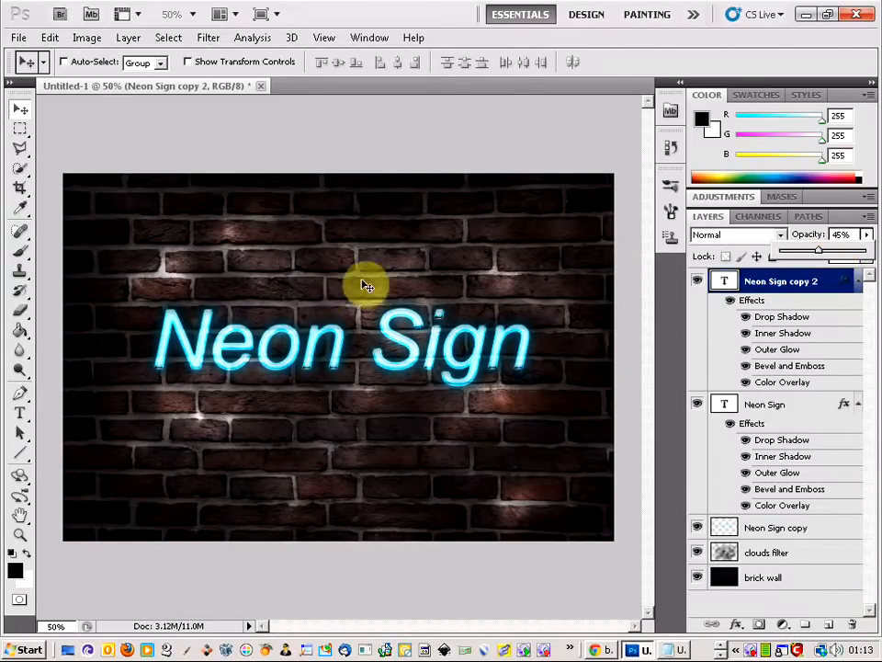
key("alt+Tab")
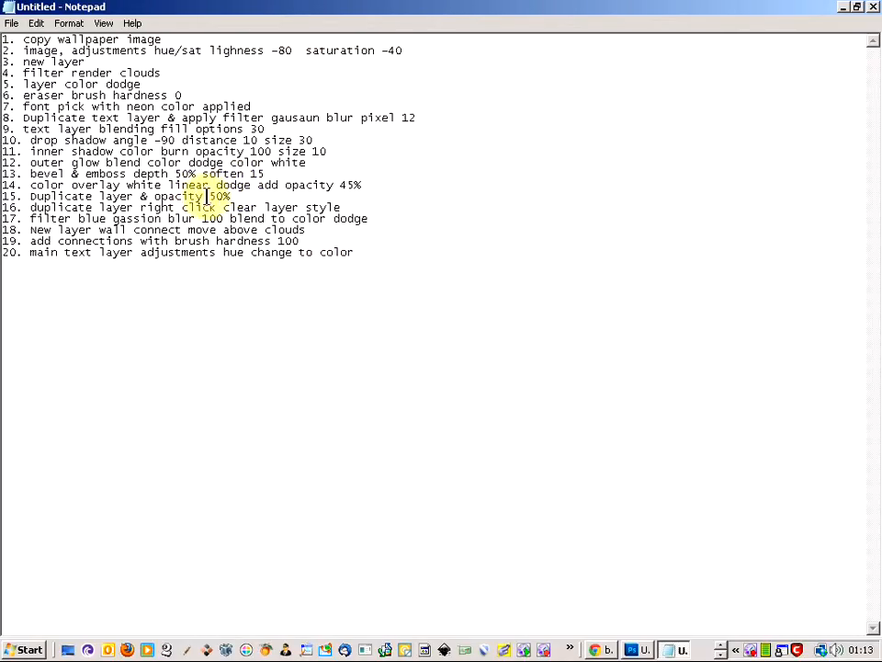
key("alt+Tab")
left_click(864, 235)
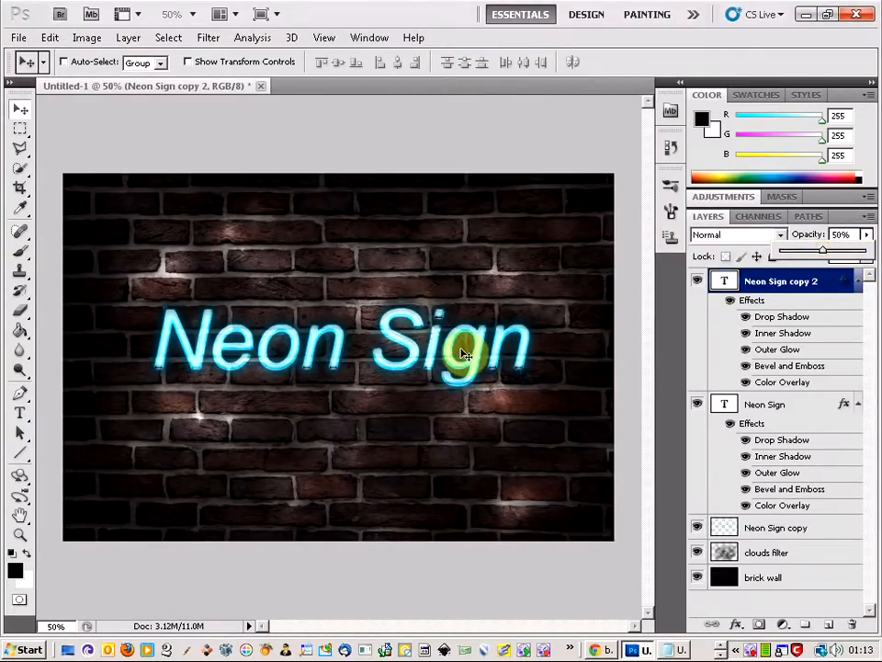
left_click(698, 282)
left_click(698, 281)
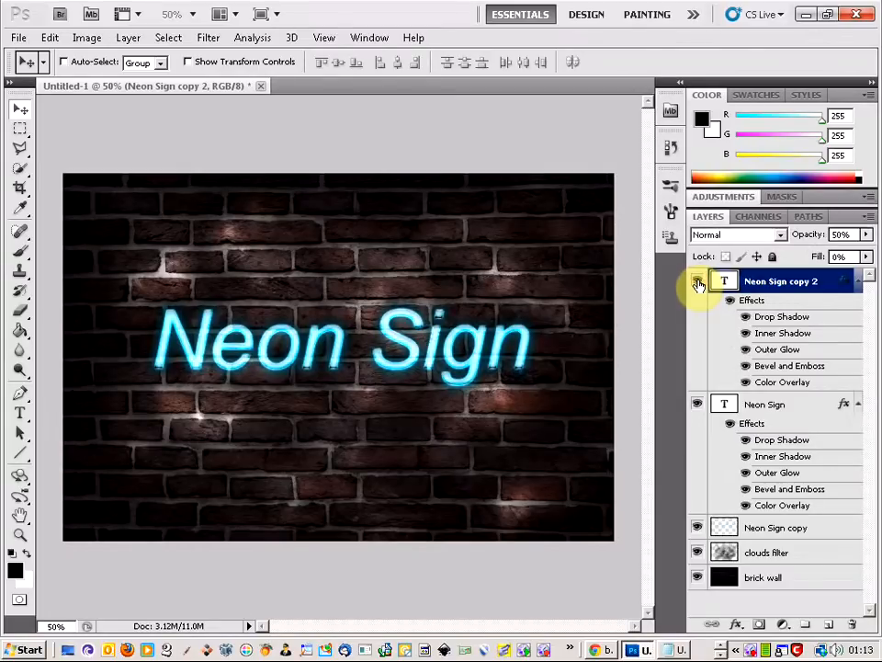
left_click(695, 282)
left_click(696, 281)
- Check the notes and duplicate the half-opacity "Neon Sign copy 2" text layer
key("alt+Tab")
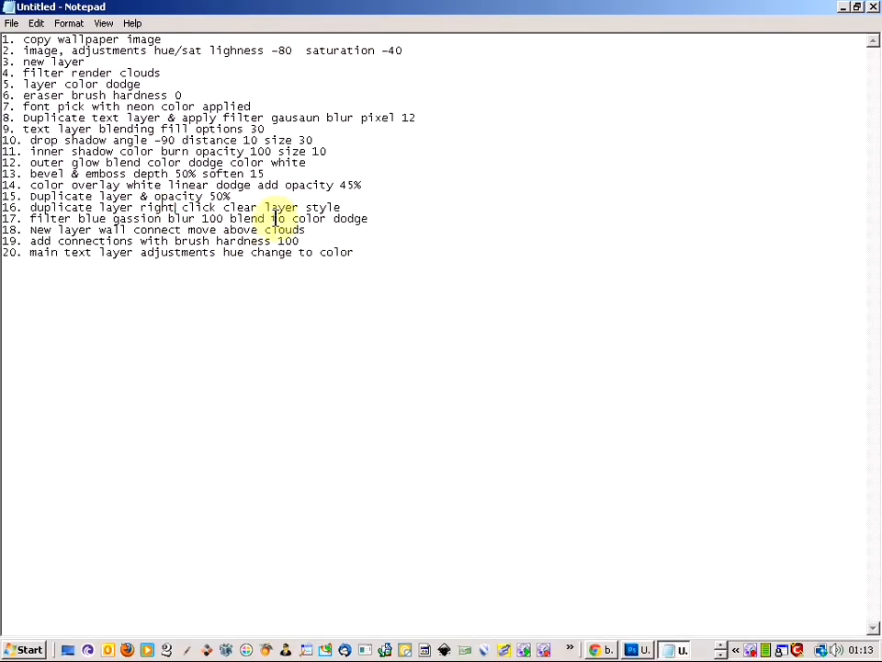
key("alt+Tab")
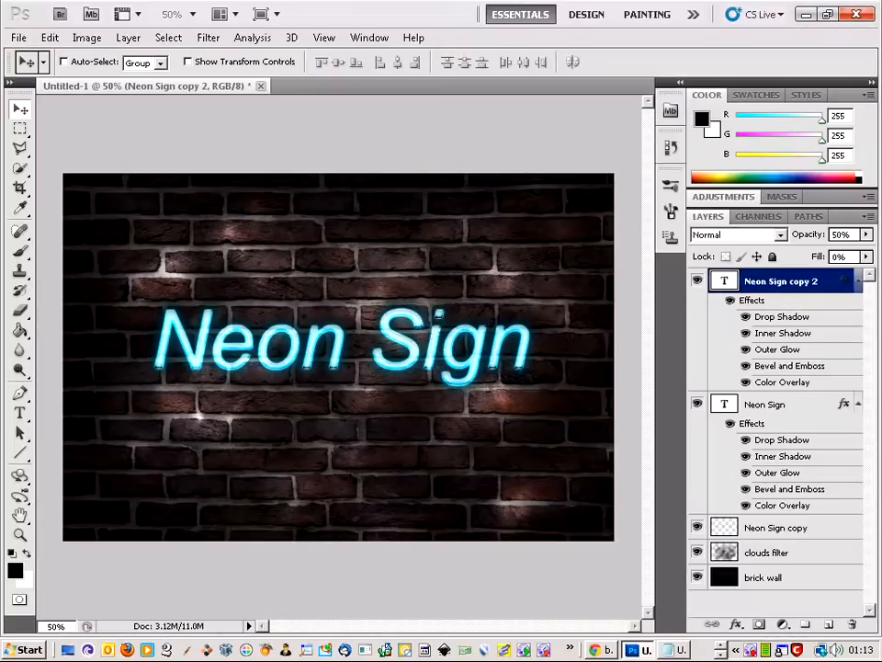
right_click(827, 285)
left_click(784, 265)
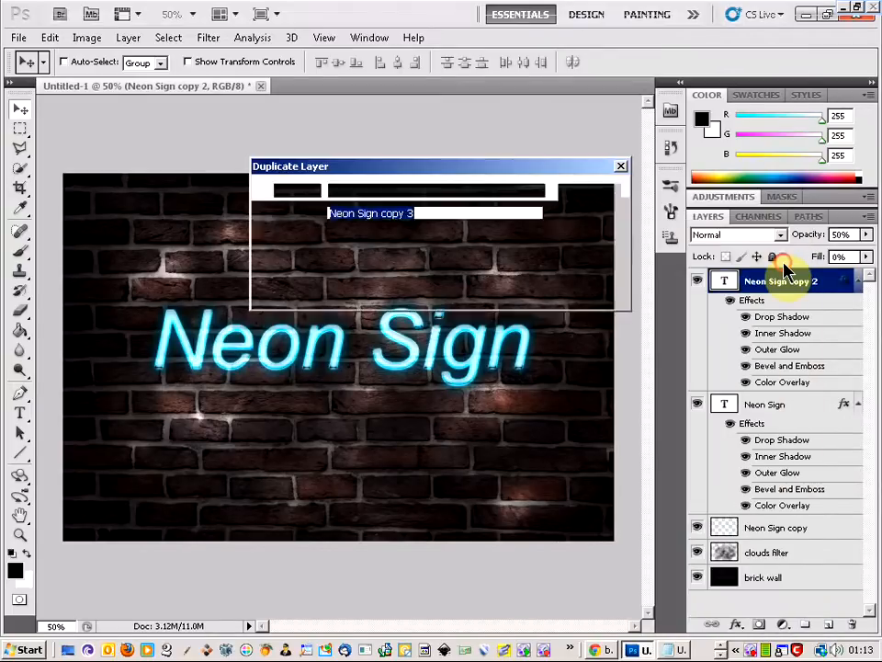
left_click(583, 195)
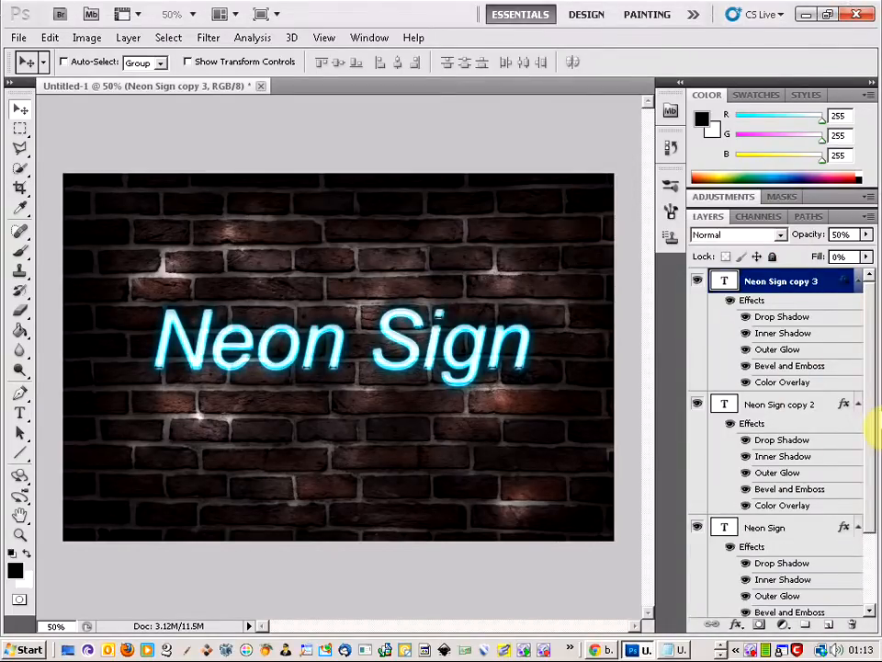
- Clear the layer style from the topmost text copy, following the notes
key("alt+Tab")
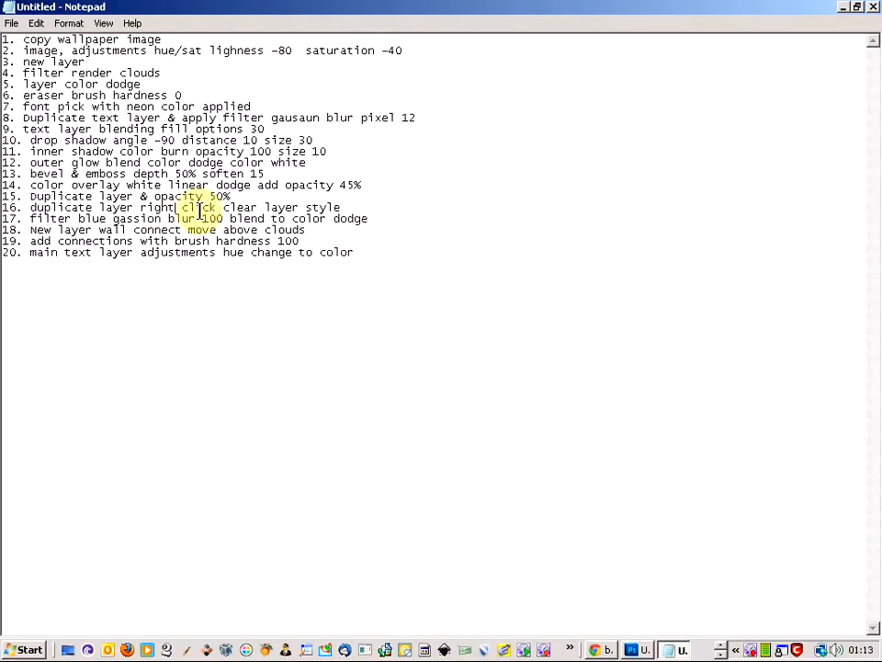
key("alt+Tab")
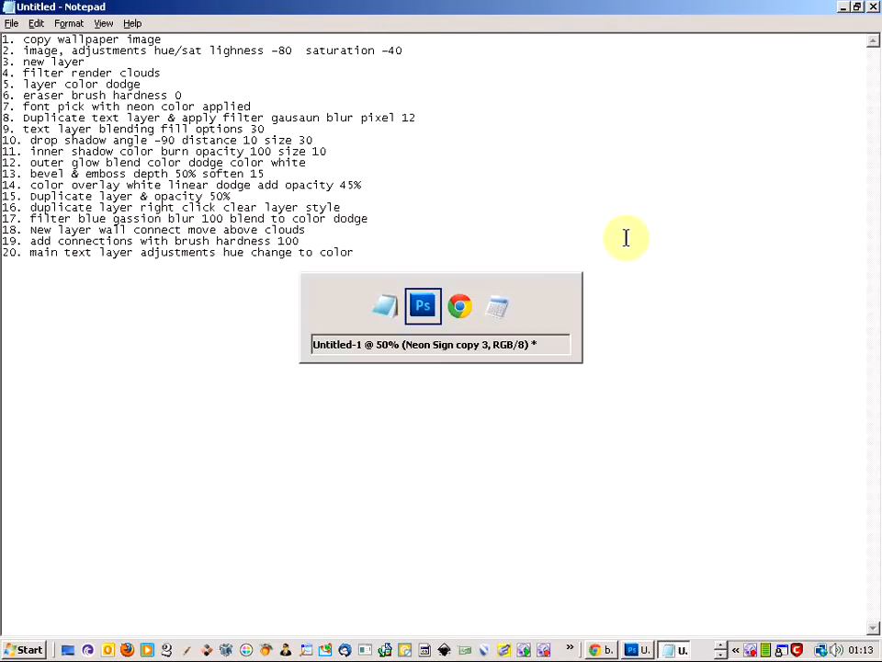
right_click(810, 285)
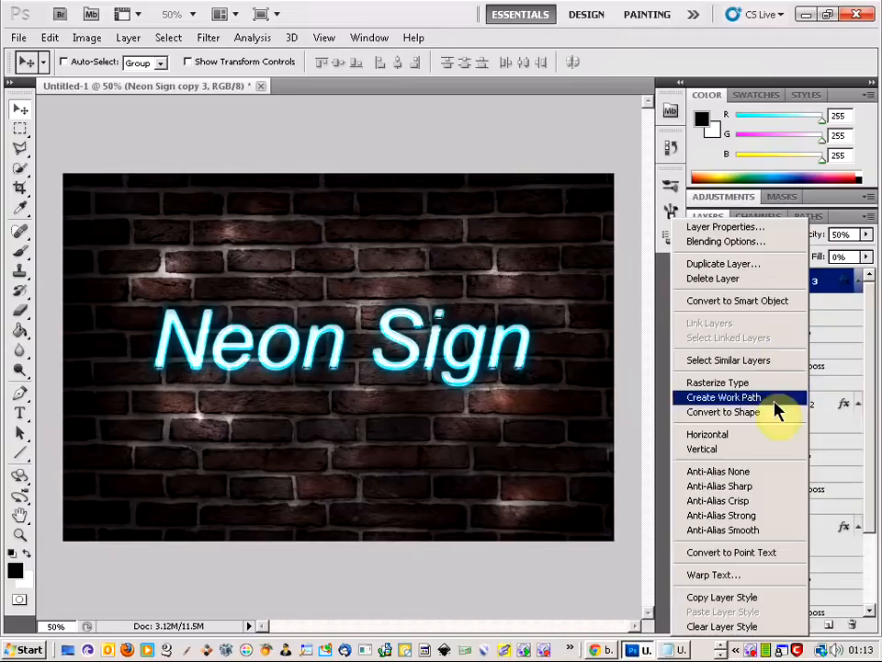
left_click(766, 626)
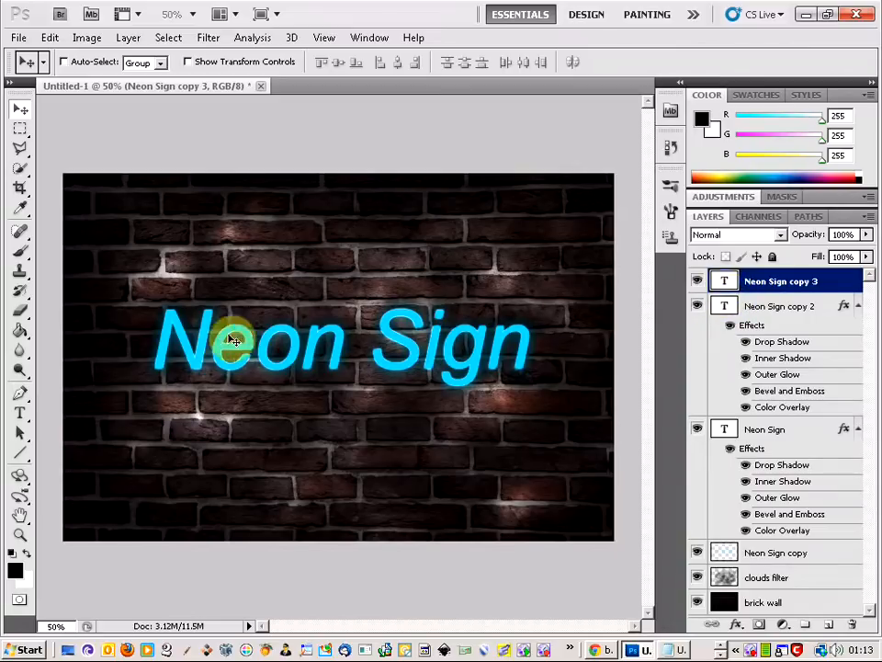
- Following the notes, rasterize the topmost "Neon Sign copy 3" text layer and apply a Gaussian Blur with a 100-pixel radius
key("alt+Tab")
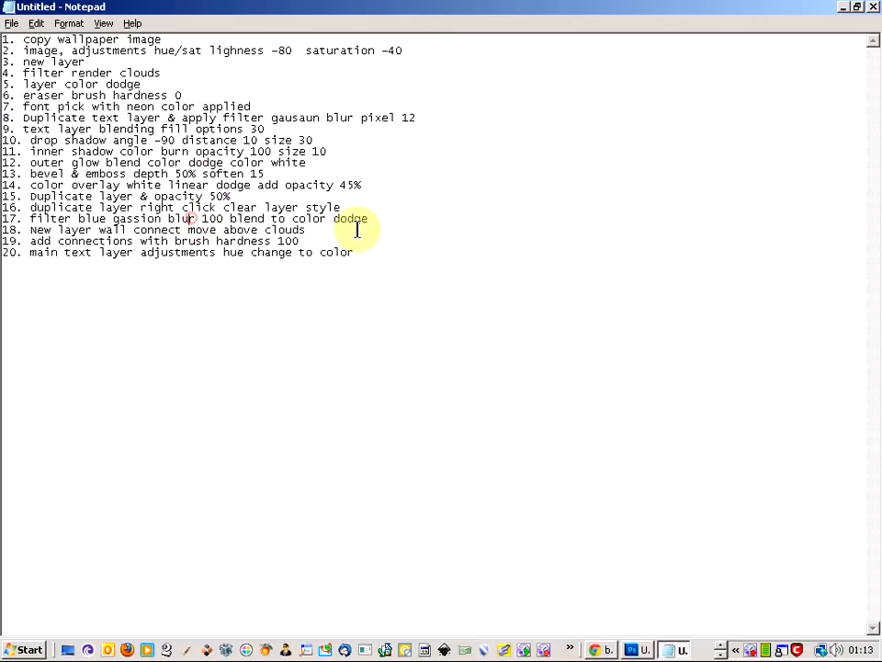
key("alt+Tab")
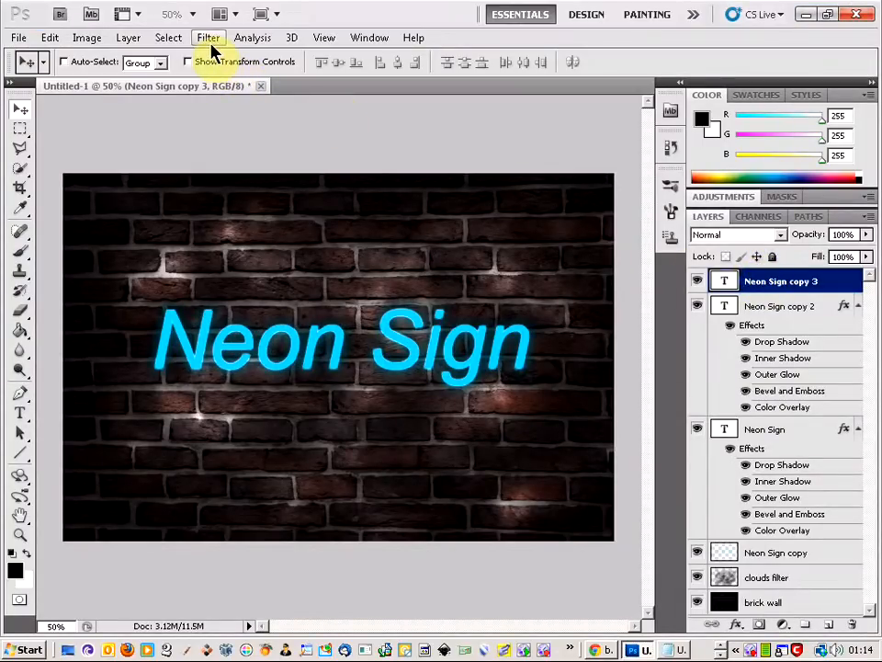
left_click(207, 41)
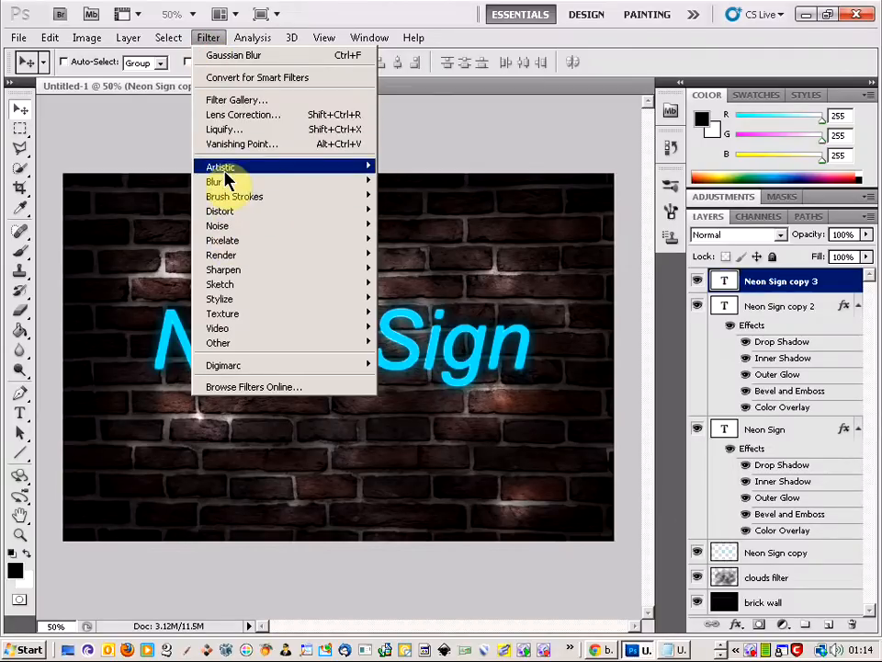
mouse_move(228, 182)
left_click(415, 238)
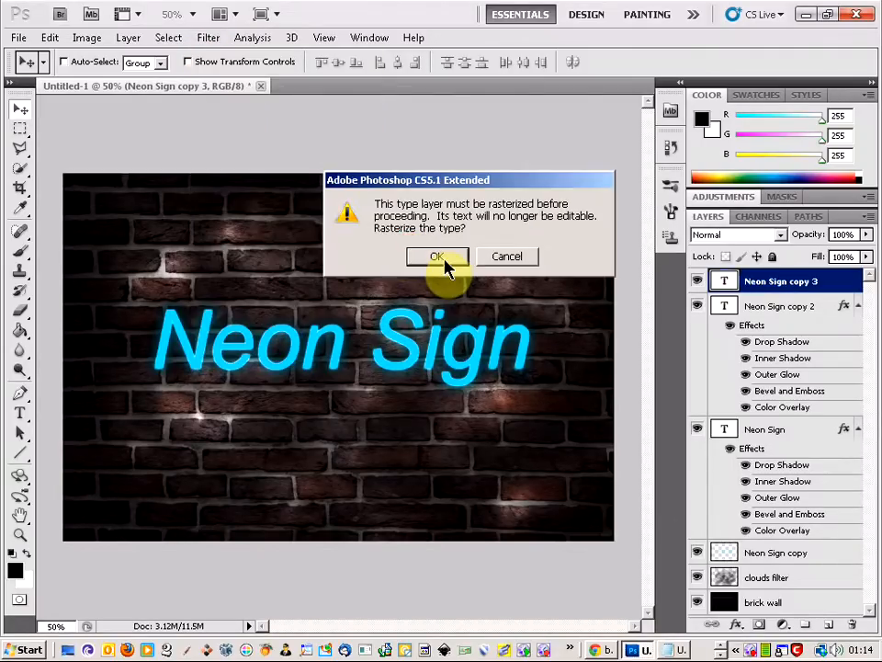
left_click(441, 259)
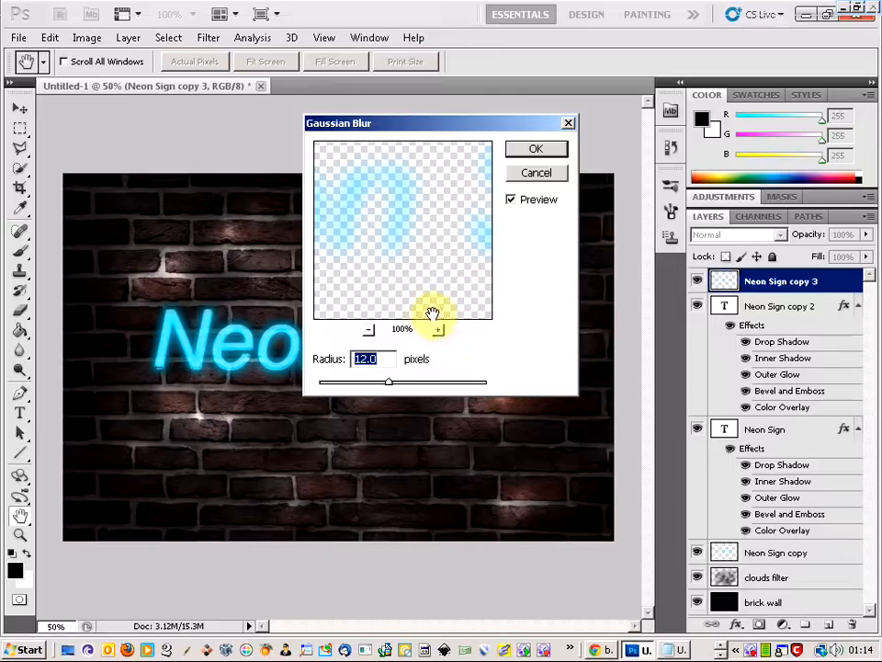
key("alt+Tab")
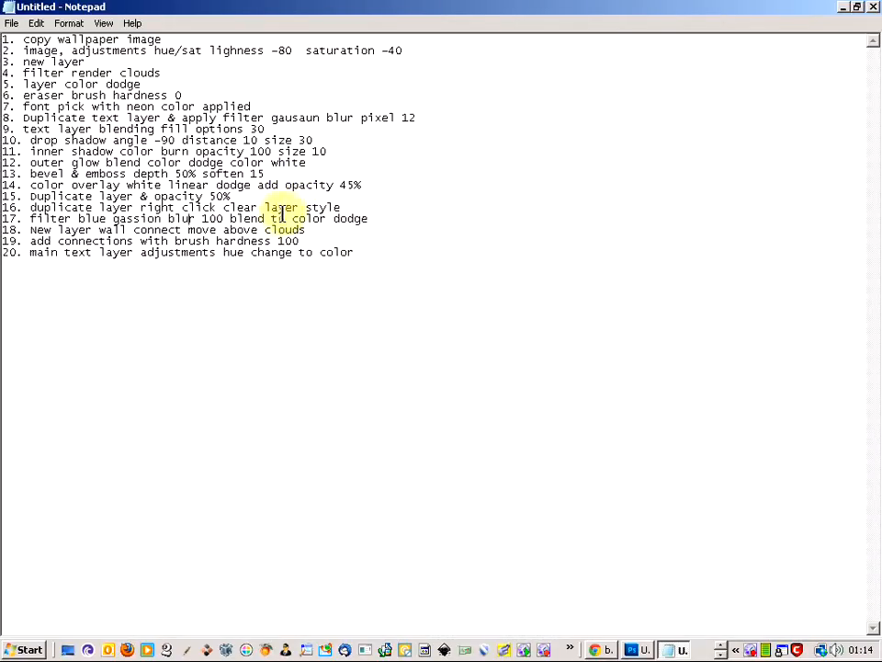
key("alt+Tab")
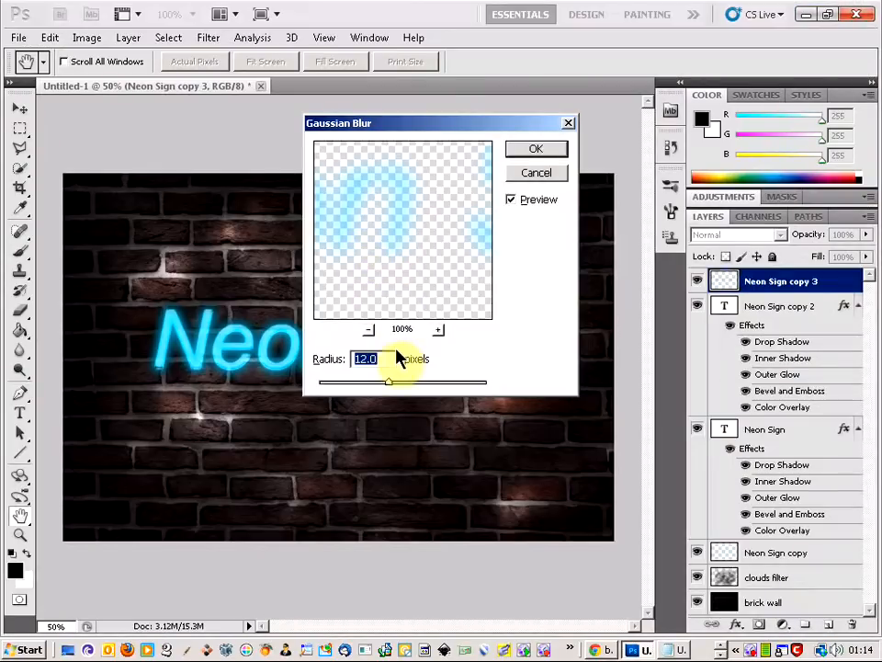
type("100")
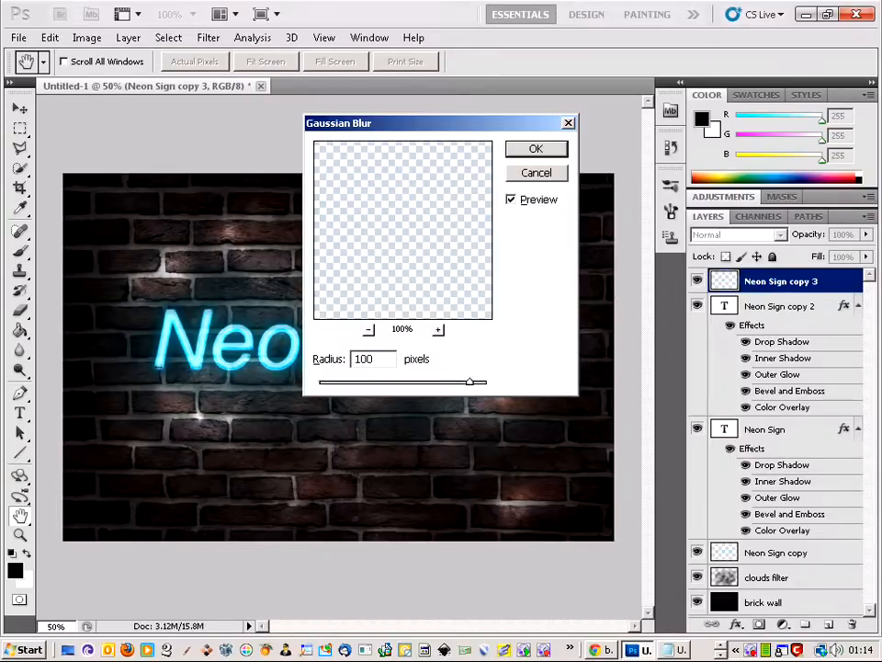
left_click(533, 152)
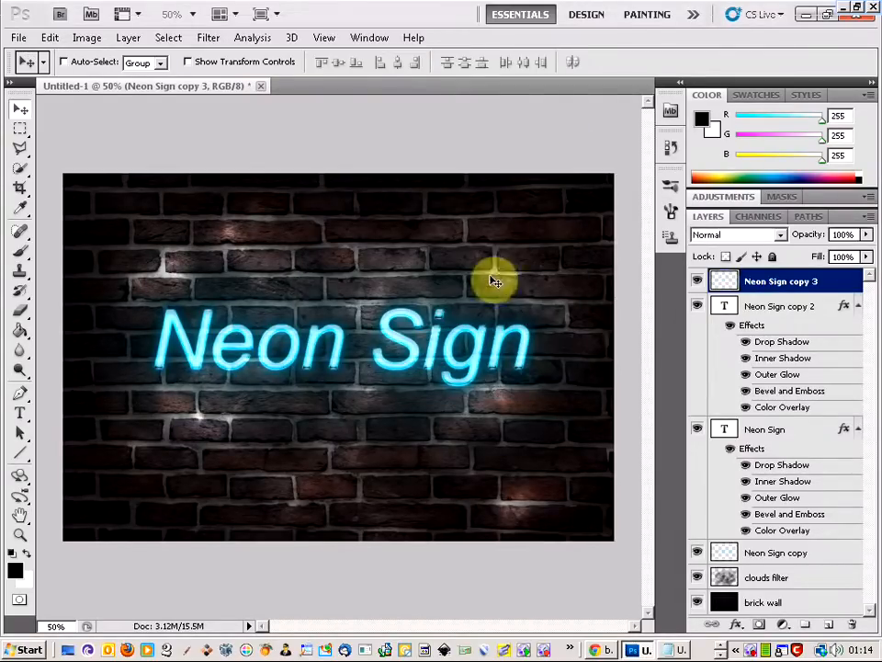
- Toggle the visibility of the blurred "Neon Sign copy 3" layer to compare the glow on the wall
left_click(697, 283)
left_click(698, 282)
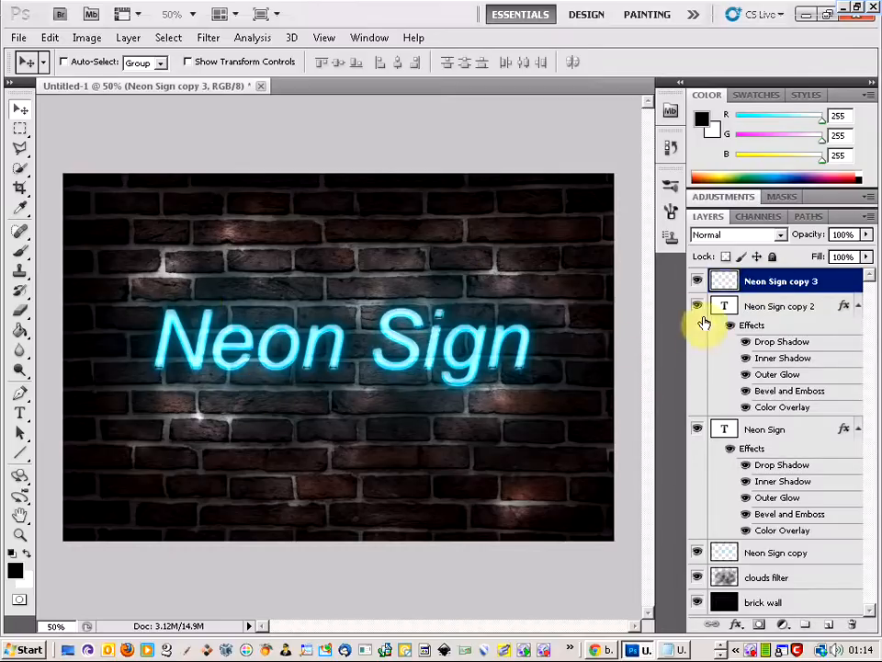
left_click(698, 282)
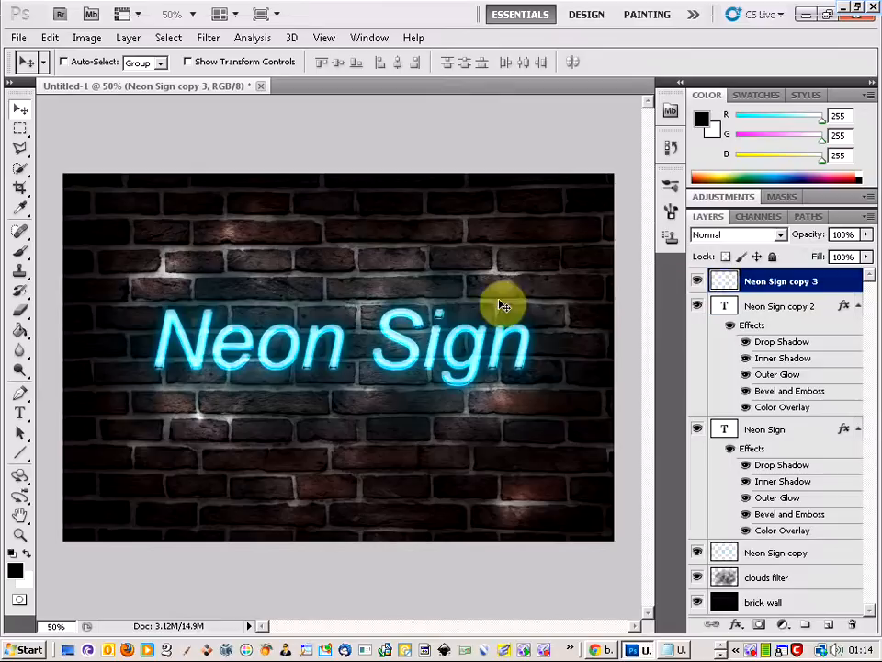
- Check the notes, add a new layer directly above "clouds filter" and name it "connects"
key("alt+Tab")
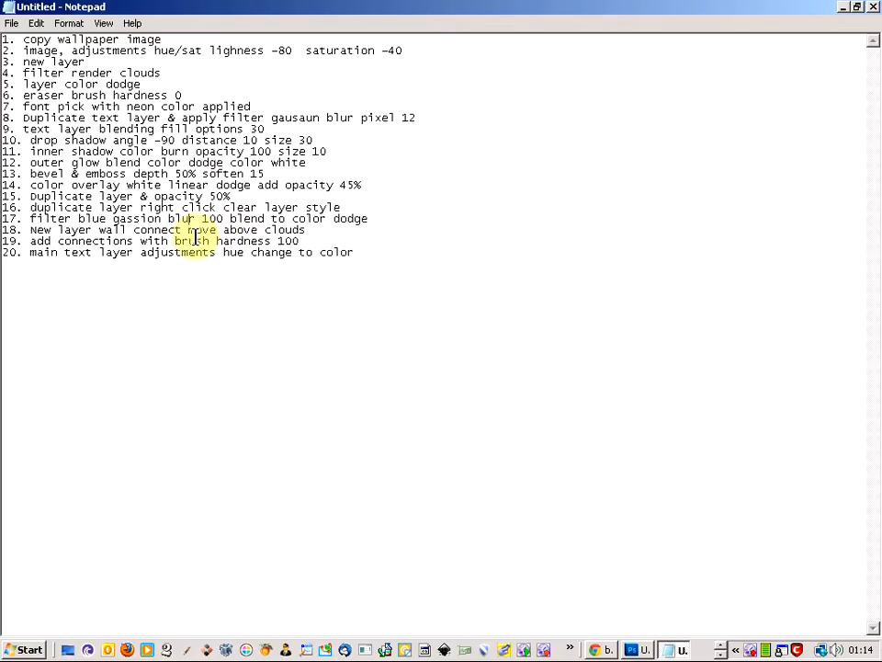
key("alt+Tab")
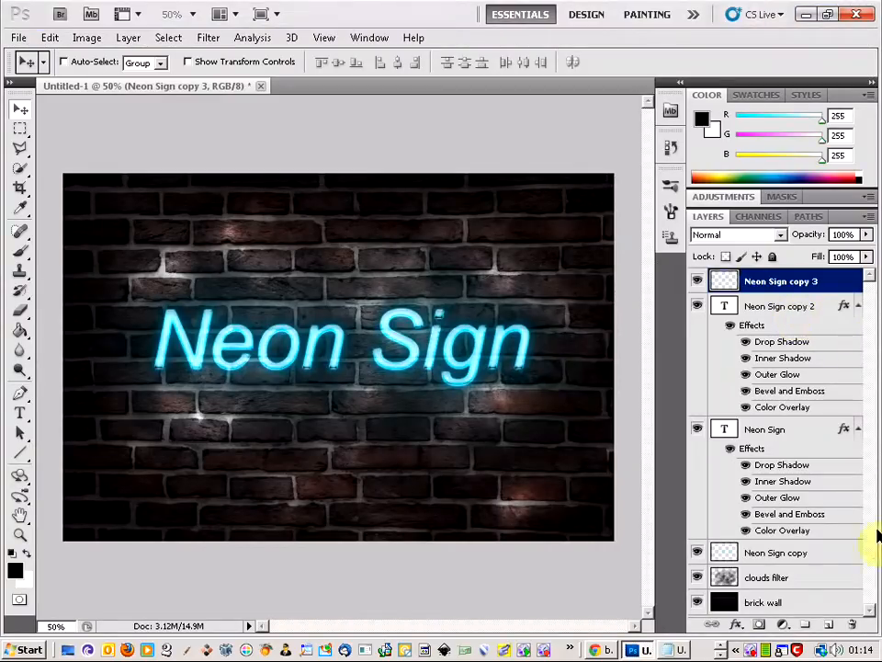
left_click(787, 578)
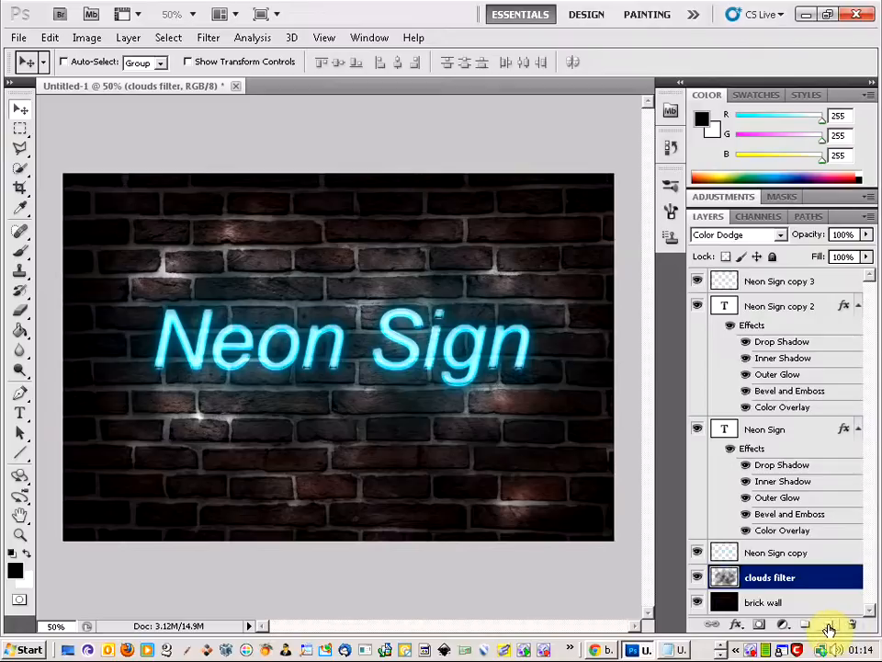
left_click(827, 625)
right_click(756, 579)
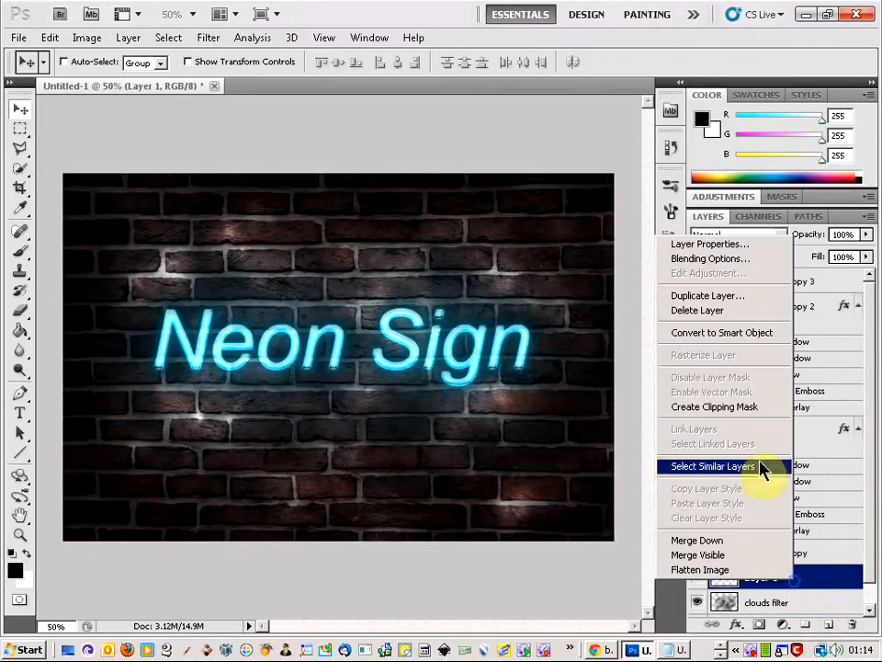
left_click(741, 249)
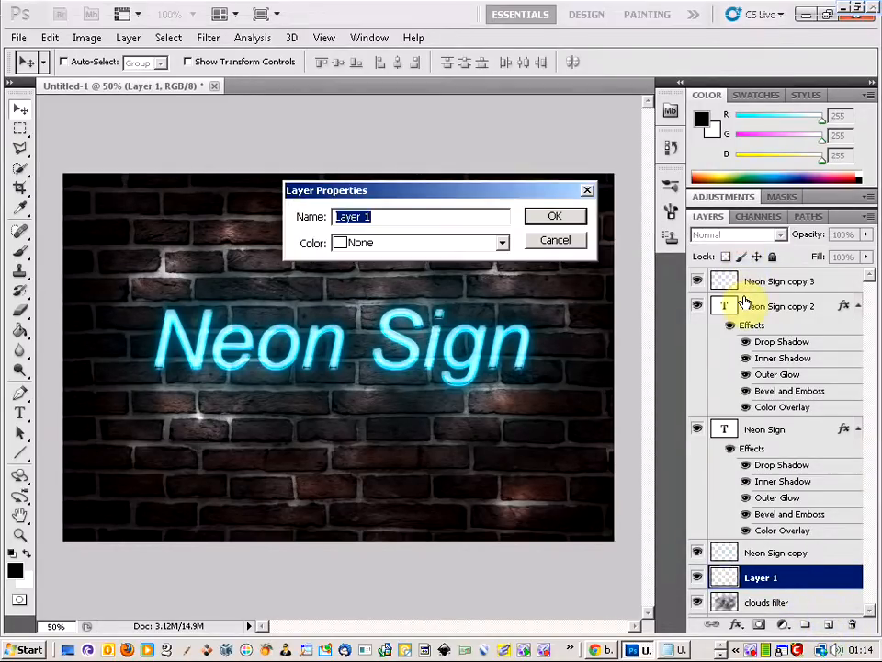
type("connects")
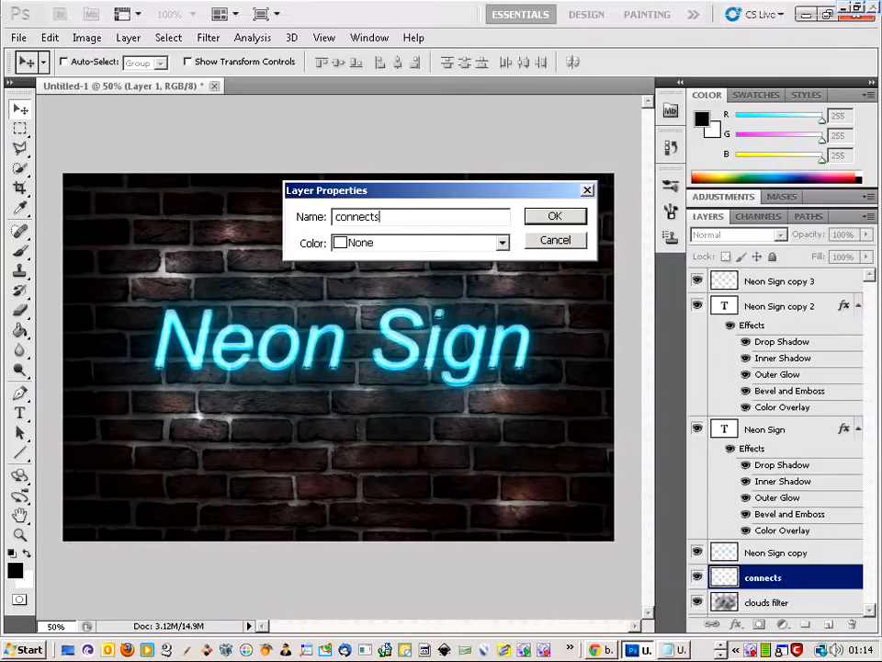
key("Return")
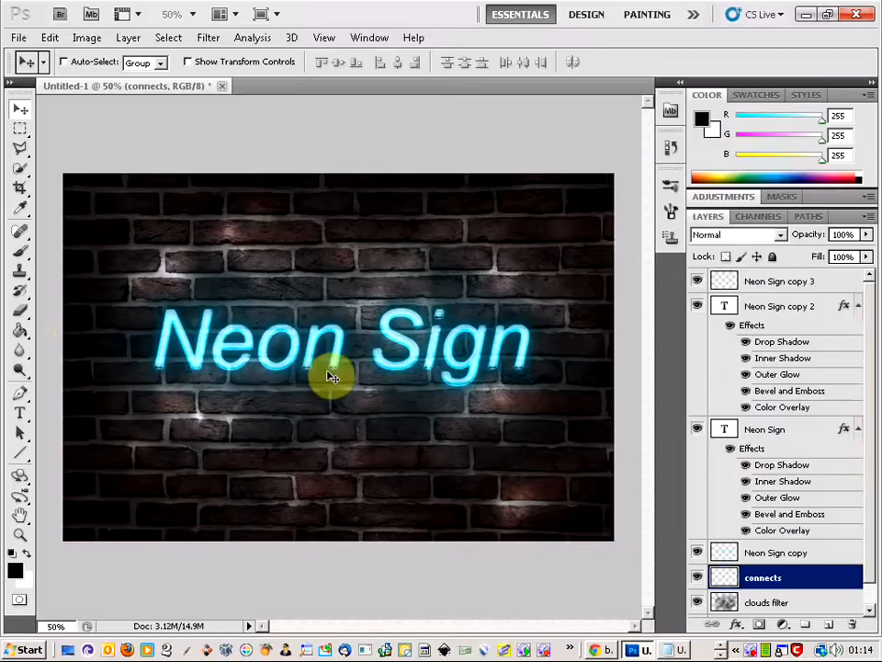
- Paint black connection marks behind the letters "N" and "e" with a 23 px Brush at 100% hardness
left_click(20, 252)
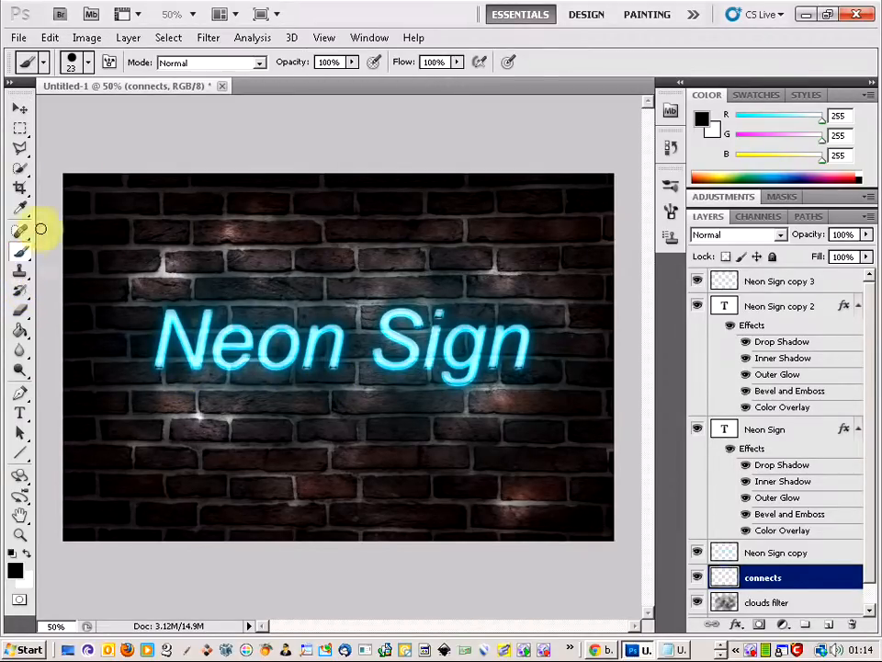
left_click(89, 63)
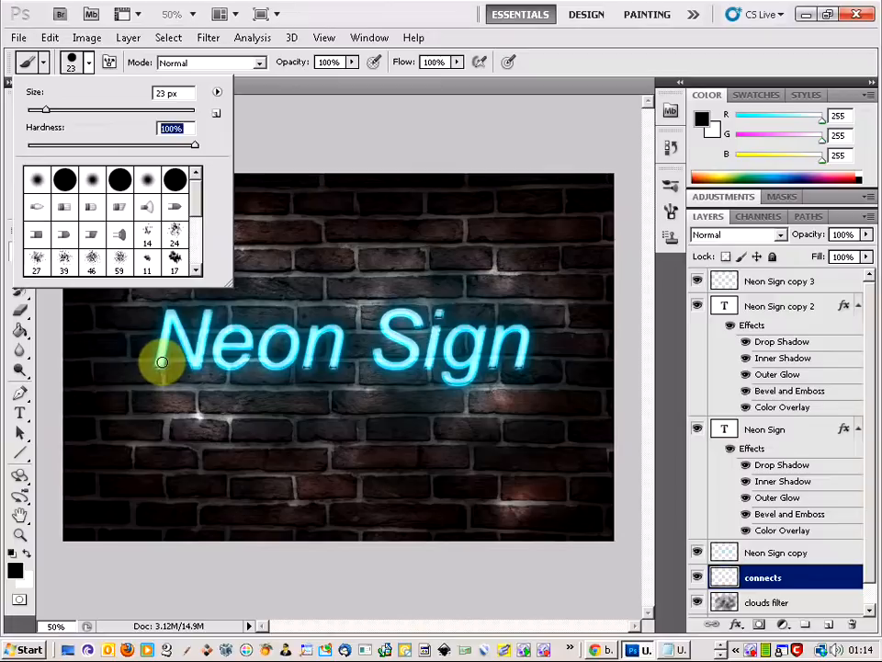
left_click(164, 93)
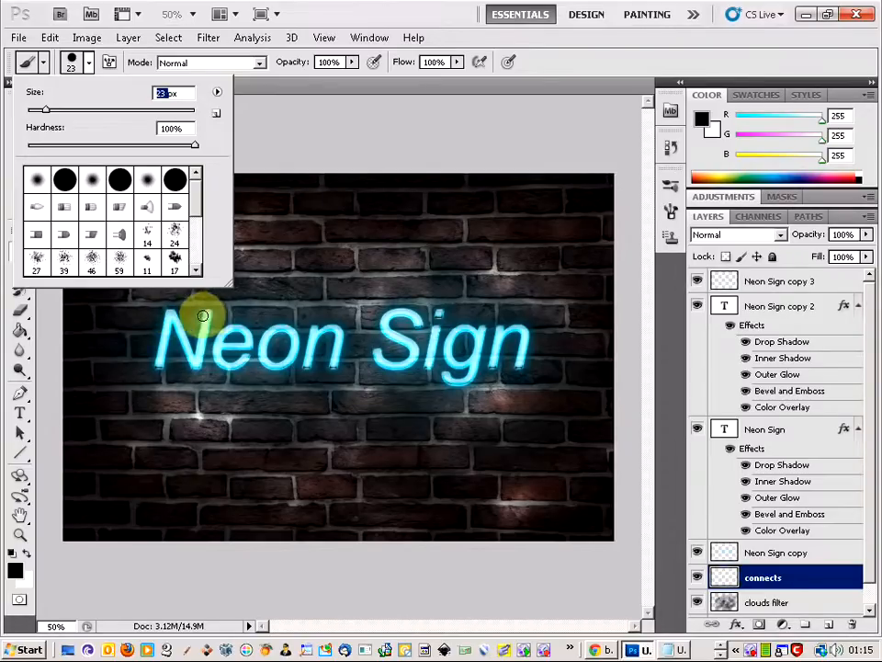
left_click(309, 160)
scroll(164, 373, "up", 3)
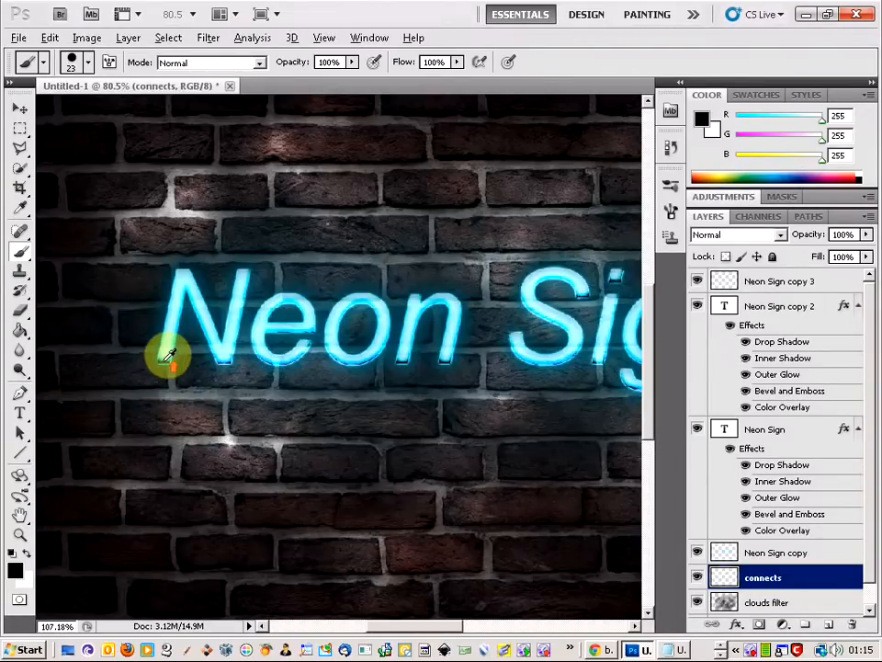
scroll(168, 360, "up", 2)
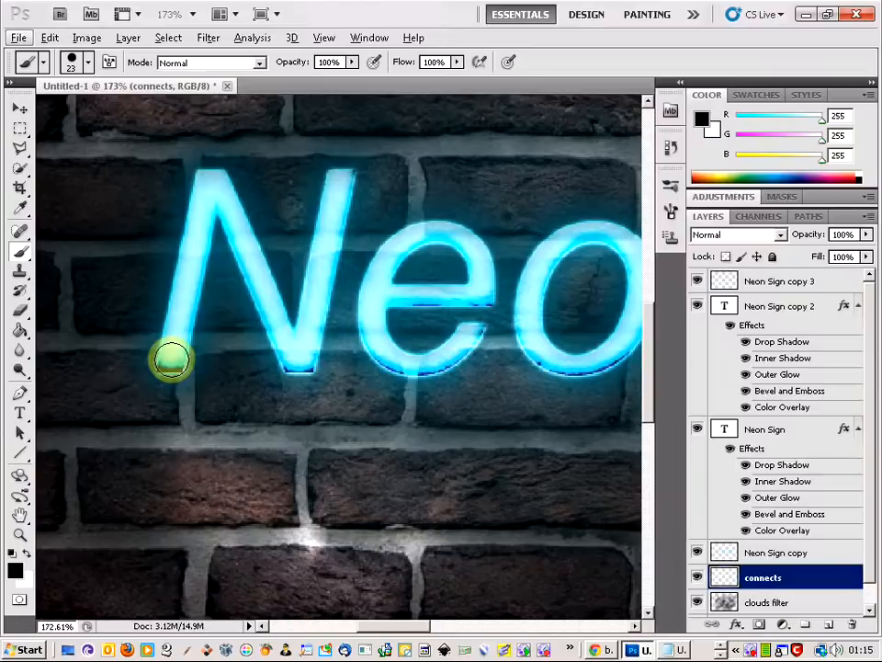
left_click(171, 360)
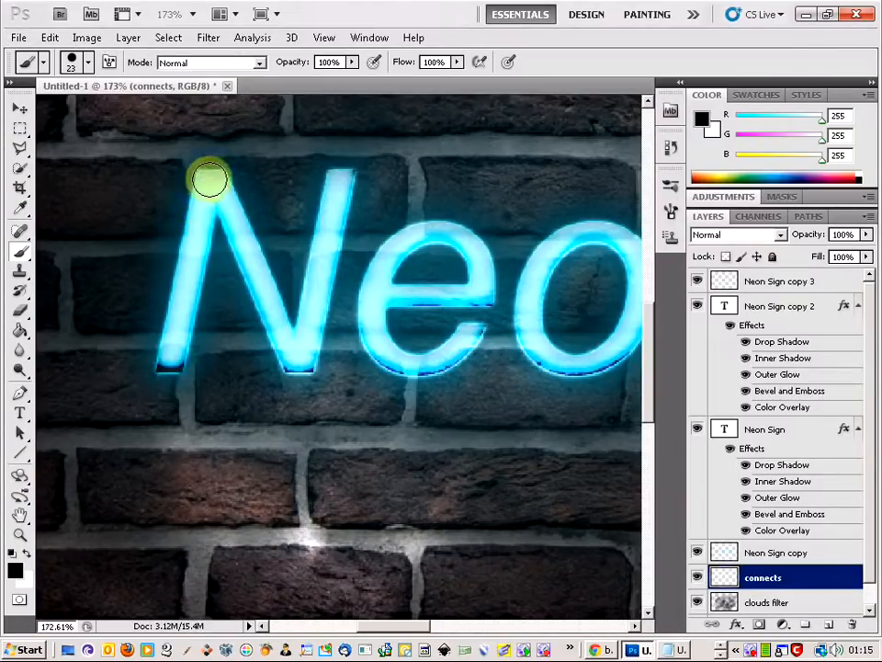
left_click(364, 183)
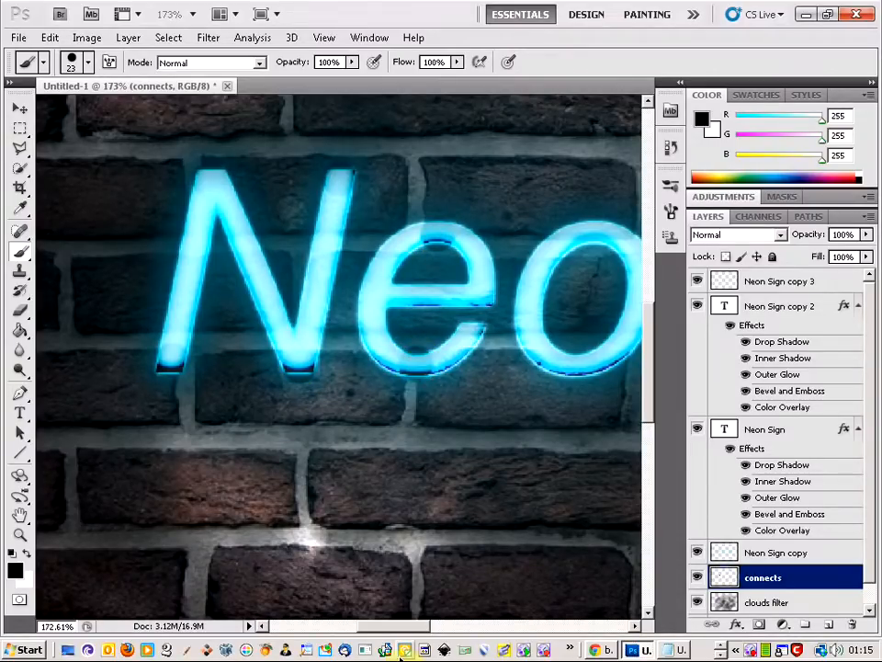
- Continue painting black connection spots behind the remaining letters of "Neon" and all letters of "Sign" on the "connects" layer
left_click_drag(399, 628, 432, 626)
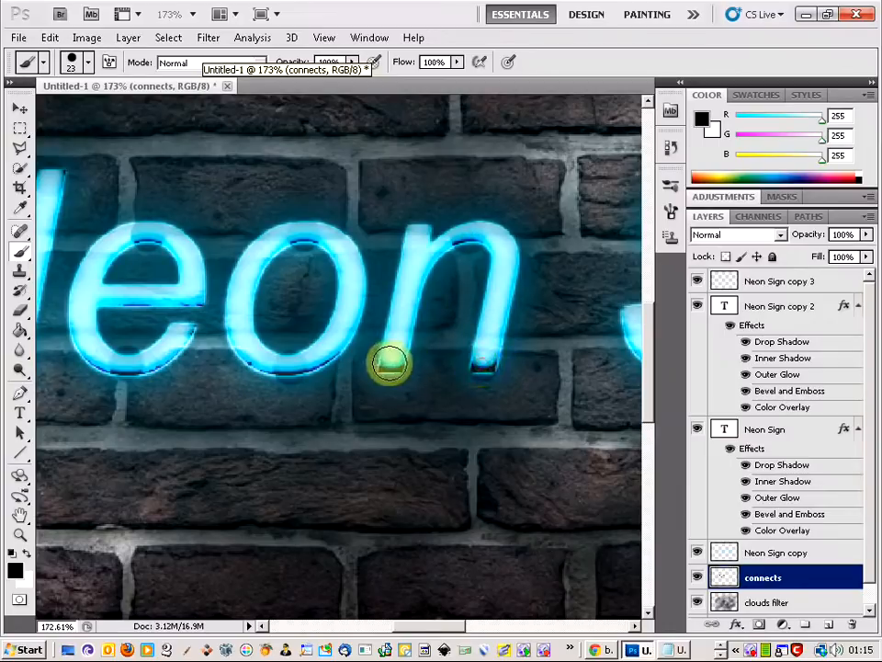
left_click_drag(409, 626, 461, 627)
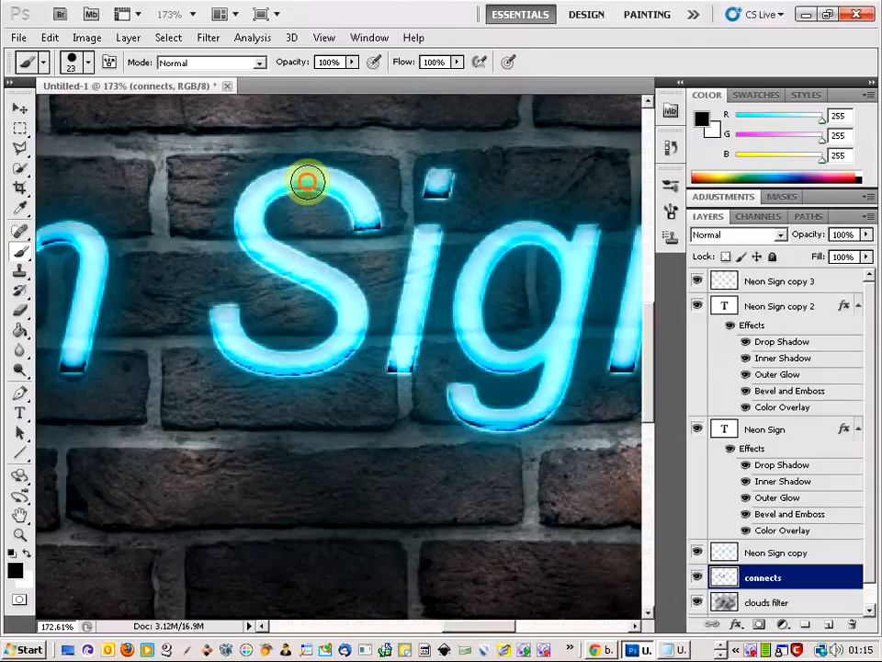
mouse_move(286, 363)
left_mouse_down()
mouse_move(401, 364)
mouse_move(411, 215)
mouse_move(424, 230)
mouse_move(441, 181)
left_mouse_up()
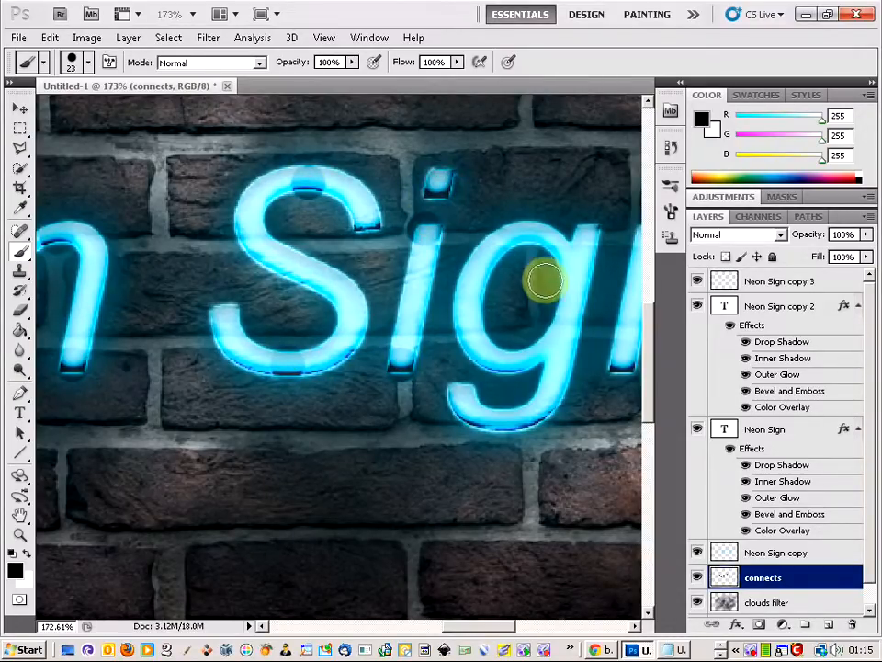
mouse_move(533, 233)
left_mouse_down()
mouse_move(521, 377)
mouse_move(512, 364)
mouse_move(505, 419)
left_mouse_up()
left_click_drag(490, 614, 525, 626)
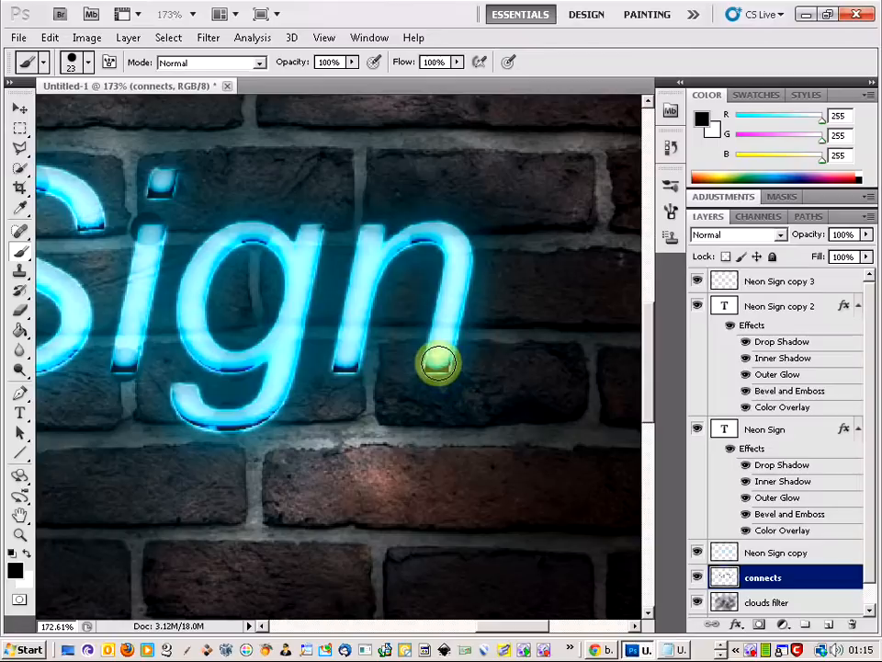
- Examine the whole sign with its painted connections and check the notes for the next item
scroll(322, 376, "down", 5)
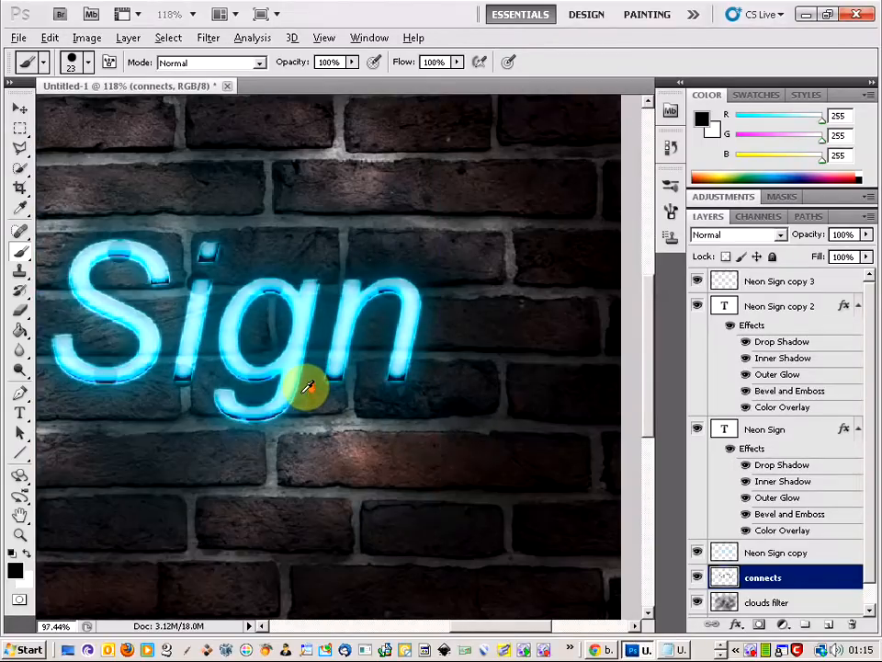
scroll(271, 388, "down", 1)
scroll(266, 388, "up", 1)
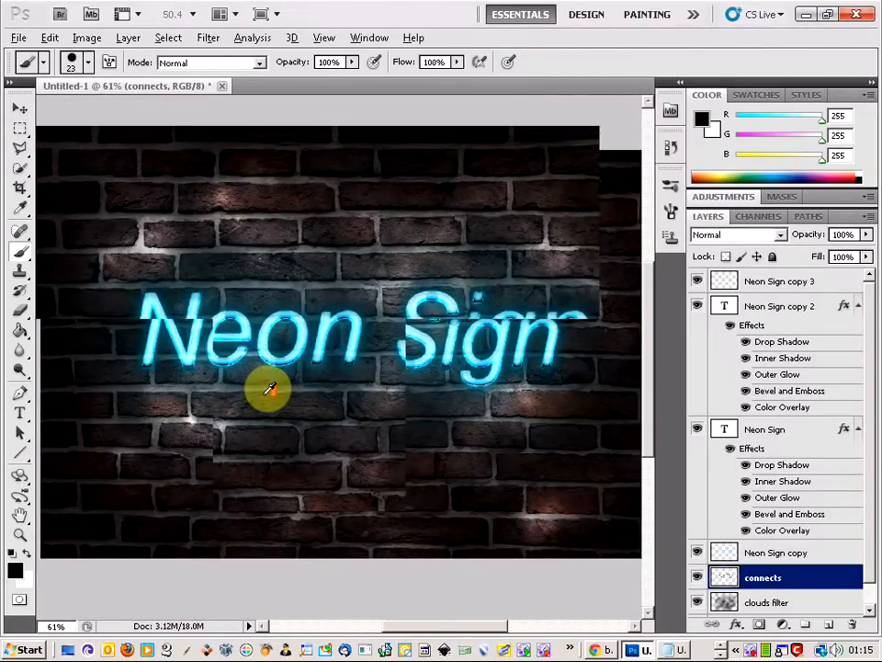
key("alt+Tab")
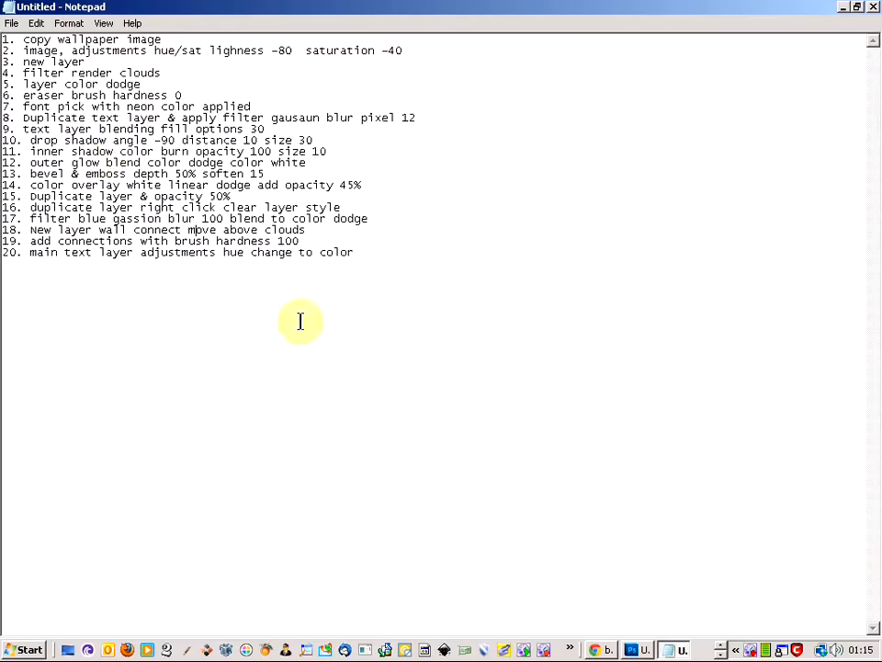
left_click(213, 241)
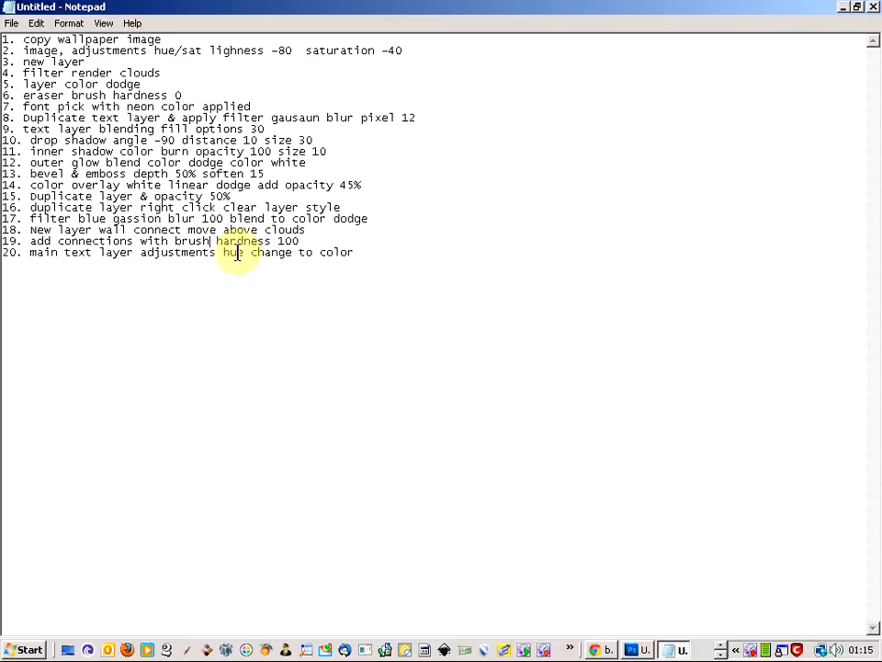
key("alt+Tab")
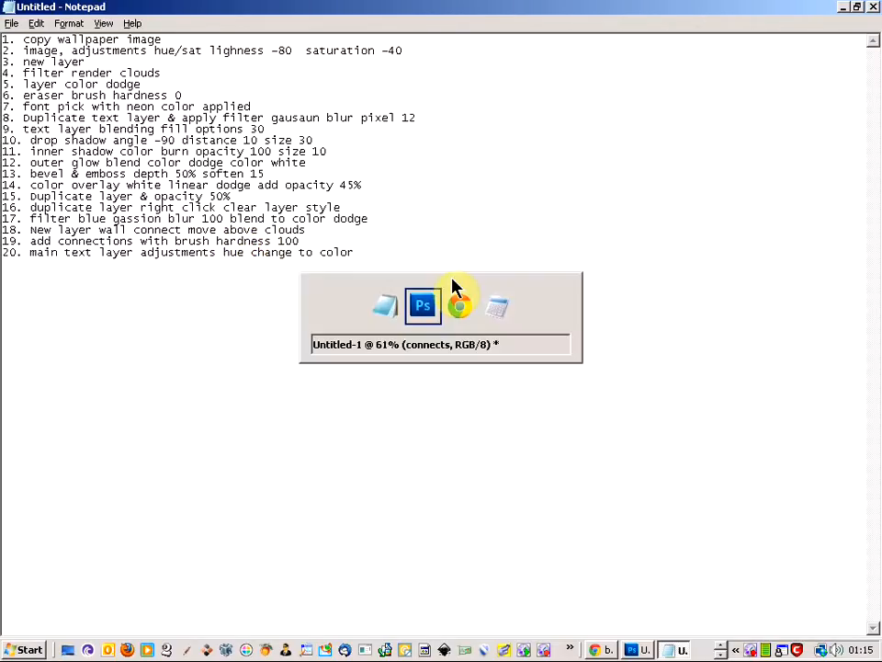
scroll(457, 367, "down", 1)
scroll(460, 376, "up", 1)
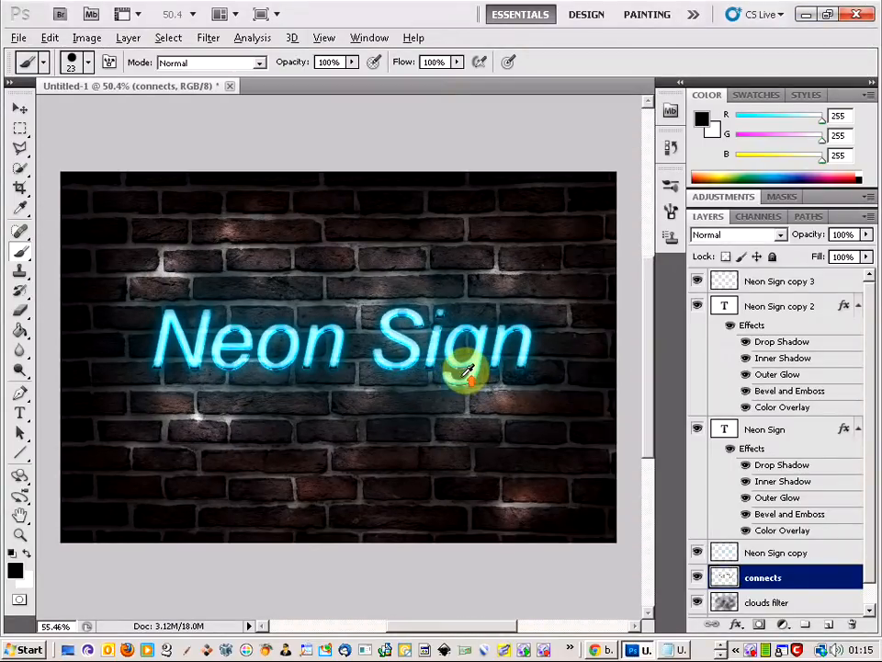
- Hide and reshow the "connects" layer to compare the sign with and without its wall connections
left_click(698, 577)
left_click(698, 577)
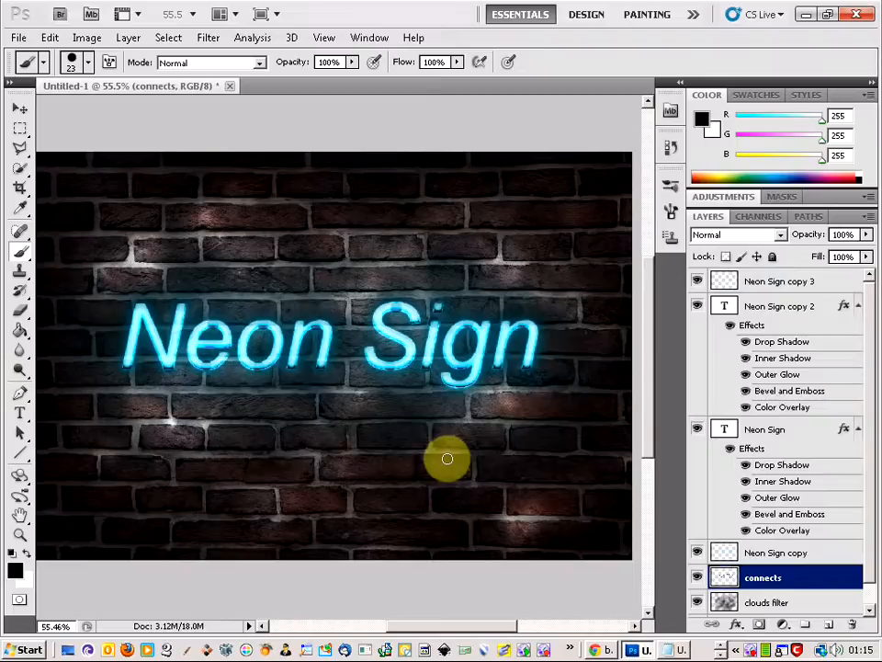
scroll(449, 458, "down", 1)
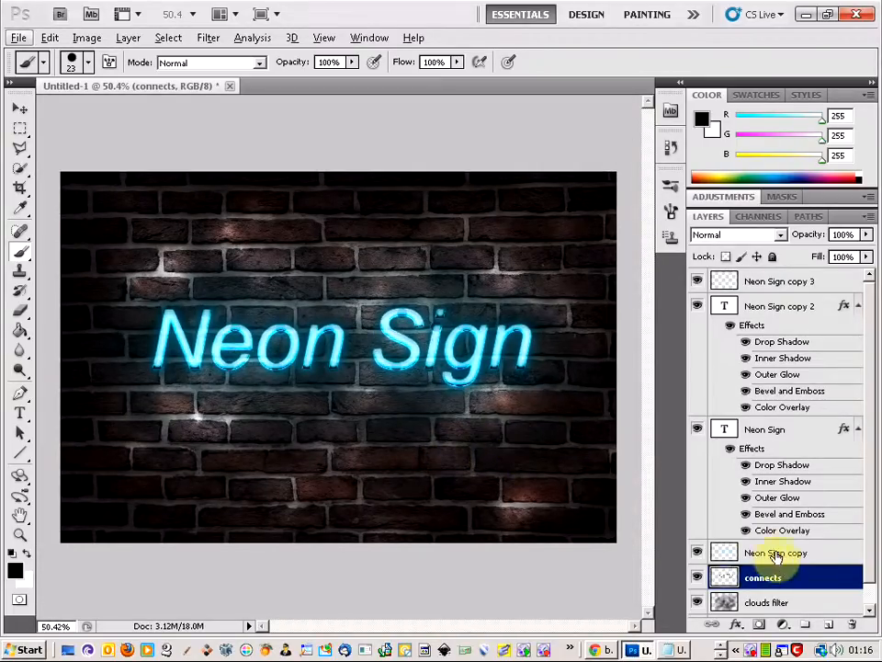
right_click(802, 579)
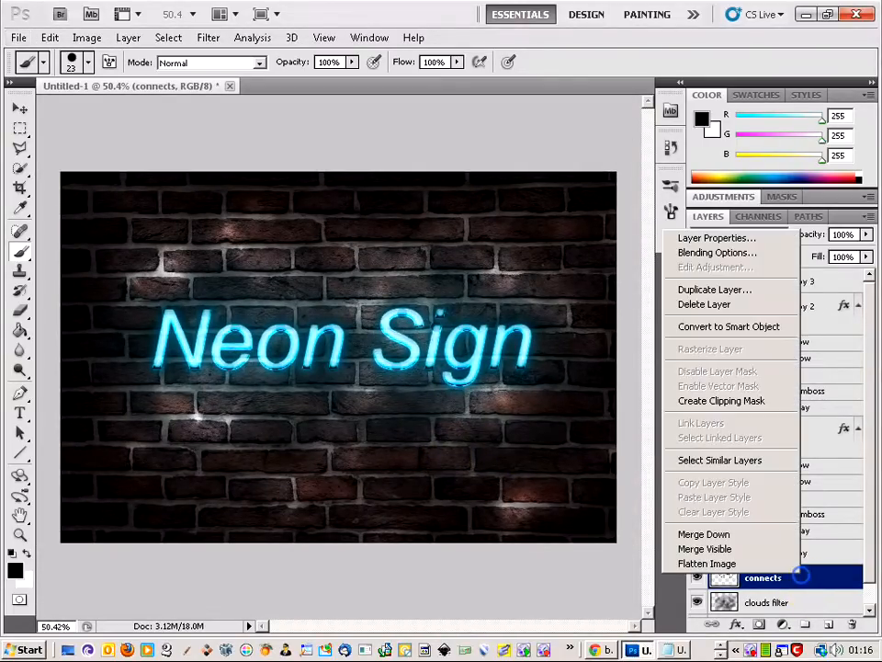
left_click(830, 588)
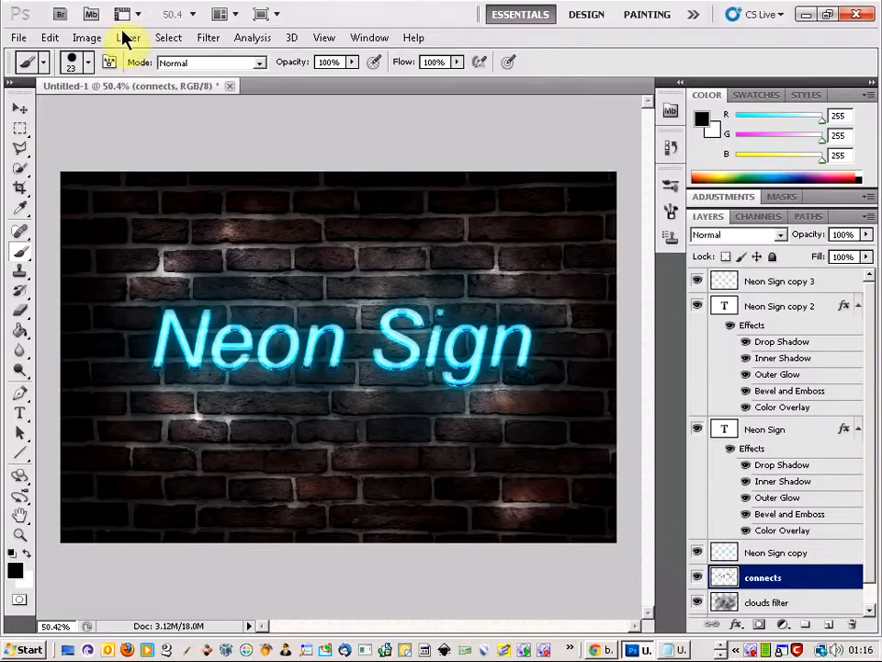
left_click(87, 37)
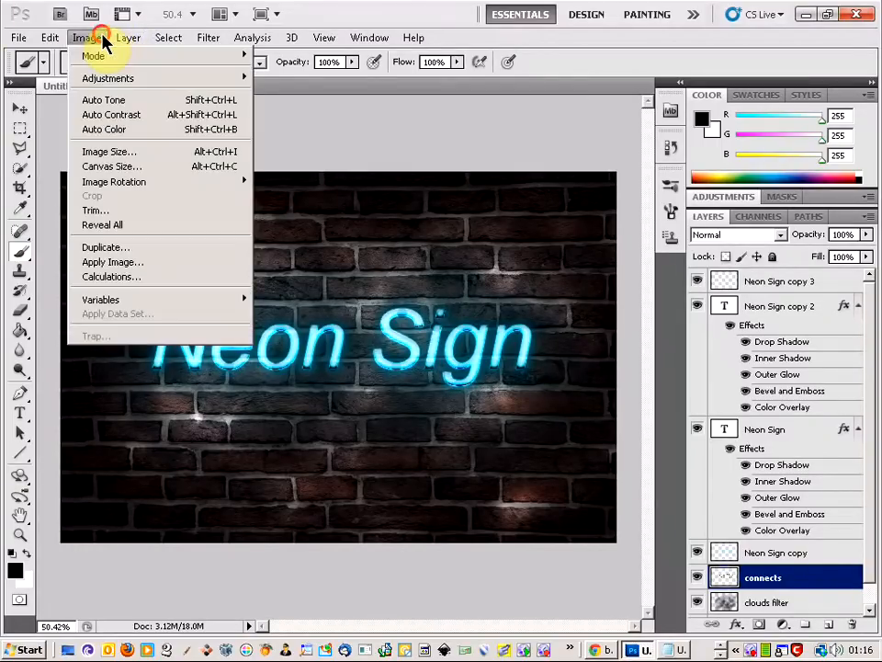
mouse_move(123, 78)
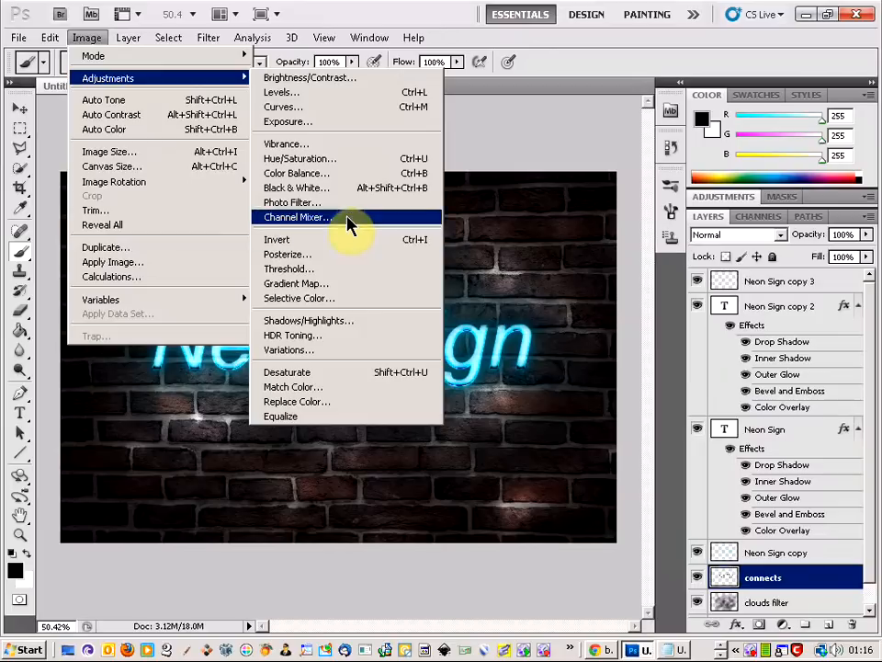
left_click(342, 160)
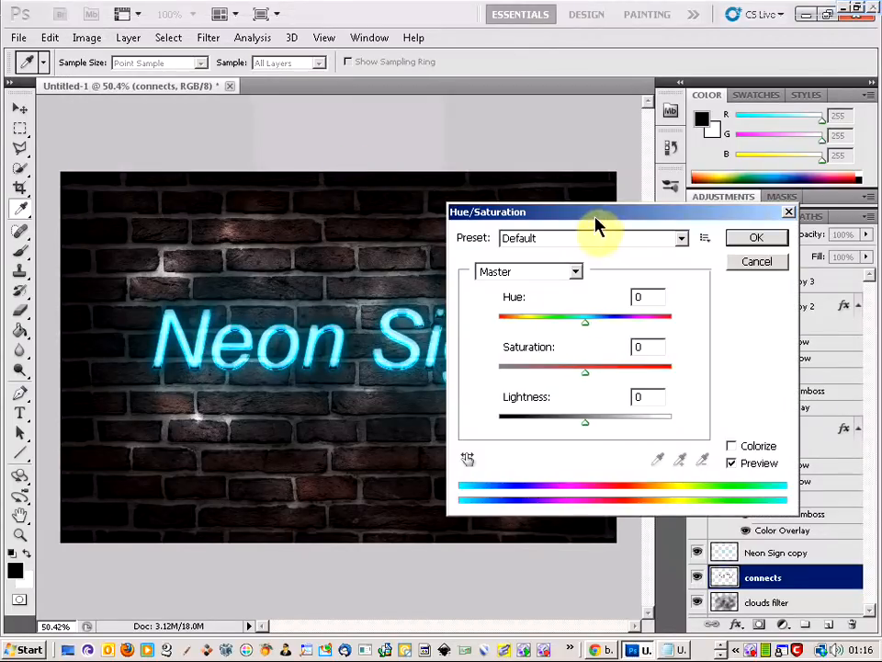
left_click_drag(588, 217, 613, 213)
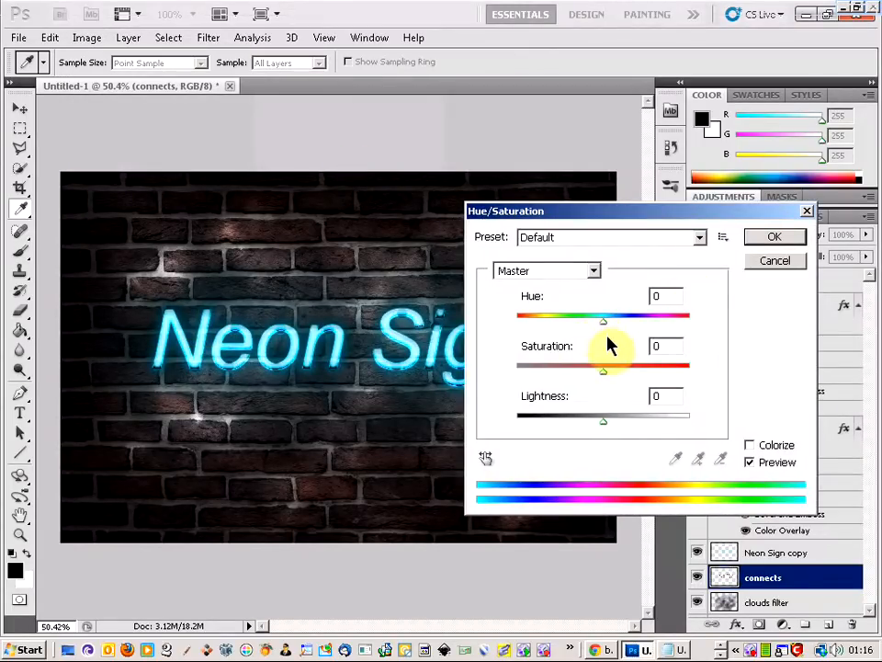
left_click_drag(604, 326, 574, 328)
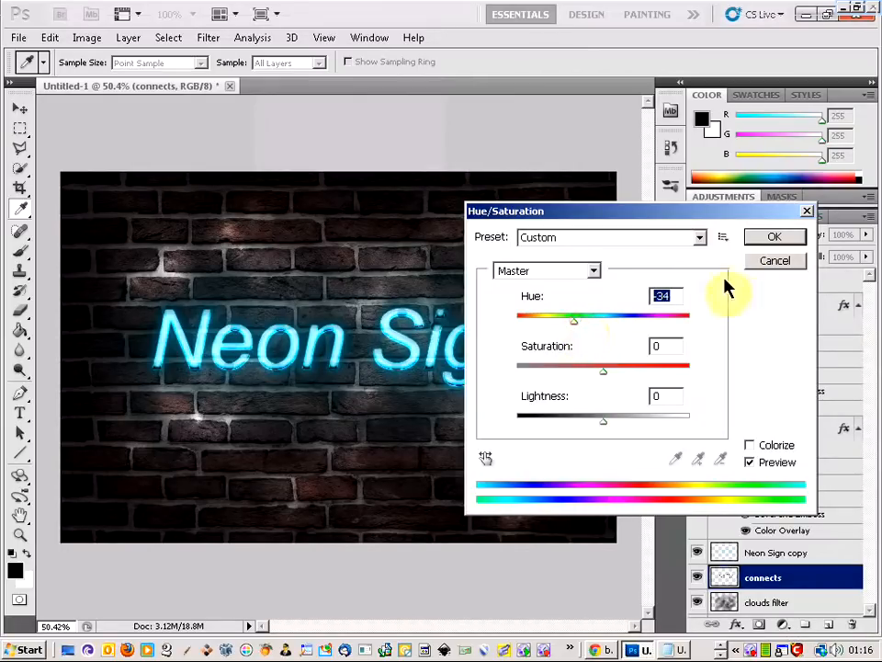
left_click(789, 262)
- Recolour the "Neon Sign copy" layer to purple-pink with Hue/Saturation by setting its Hue to +111
left_click(807, 553)
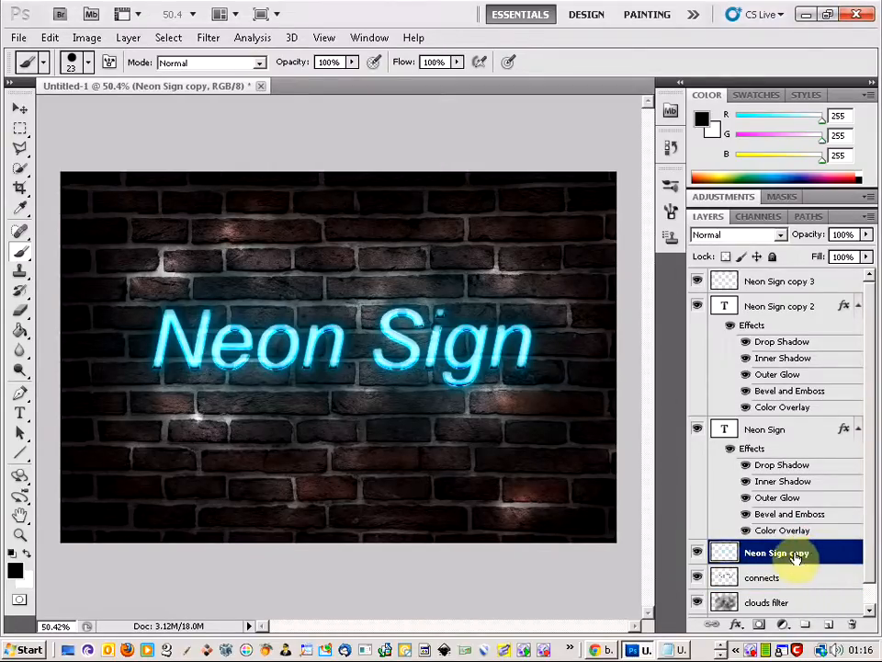
left_click(88, 37)
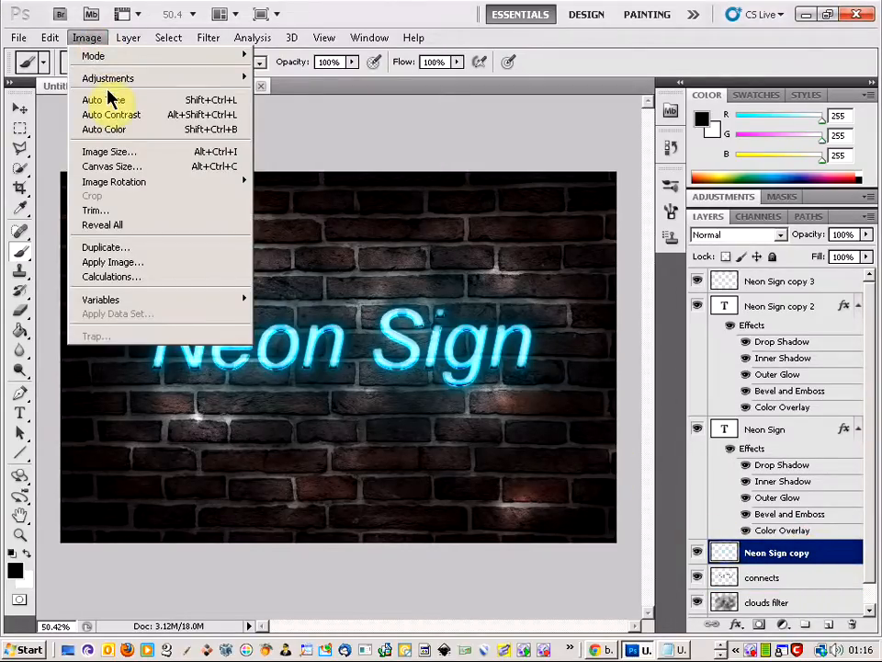
mouse_move(106, 79)
left_click(317, 158)
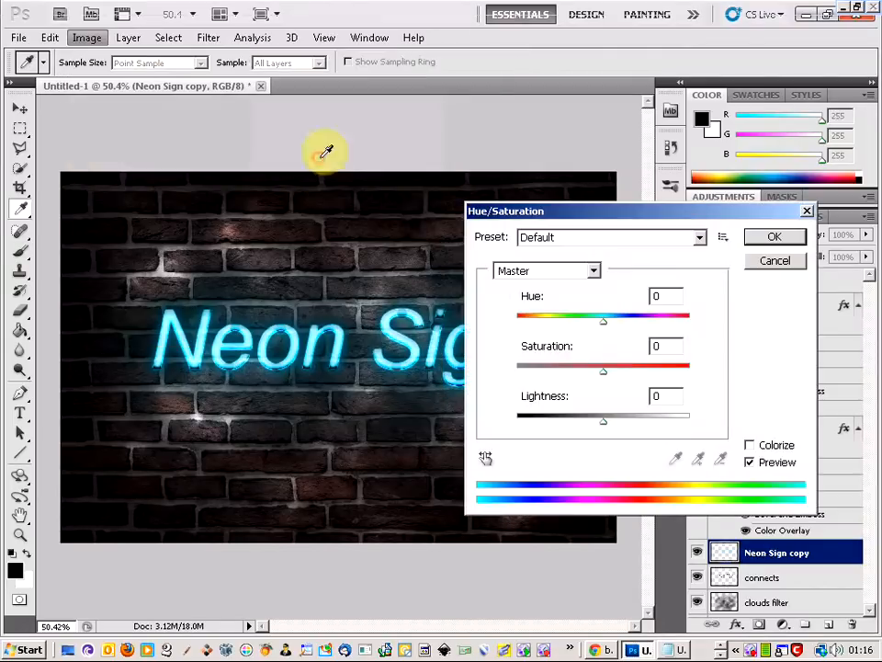
left_click_drag(607, 323, 540, 328)
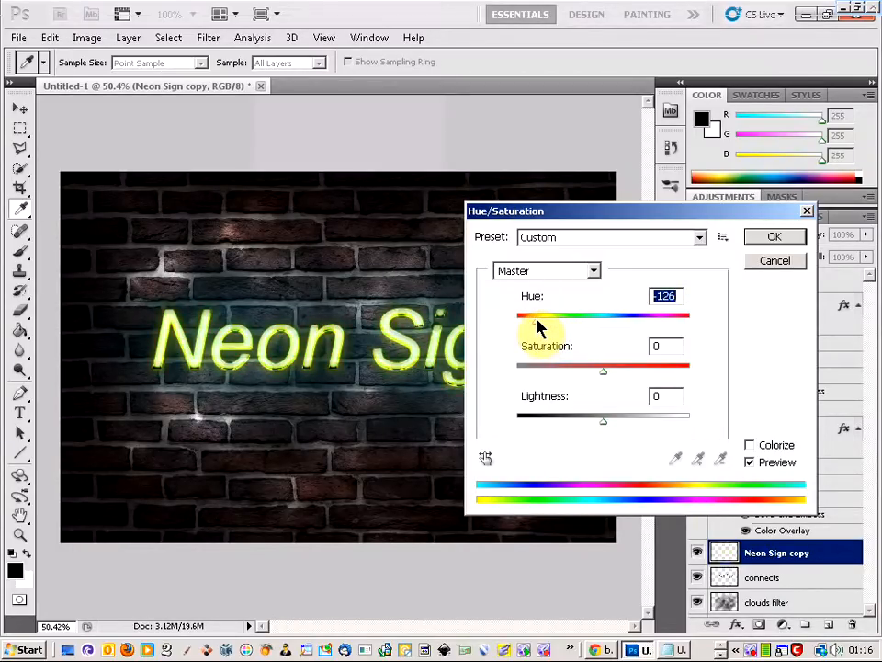
left_click_drag(538, 325, 668, 331)
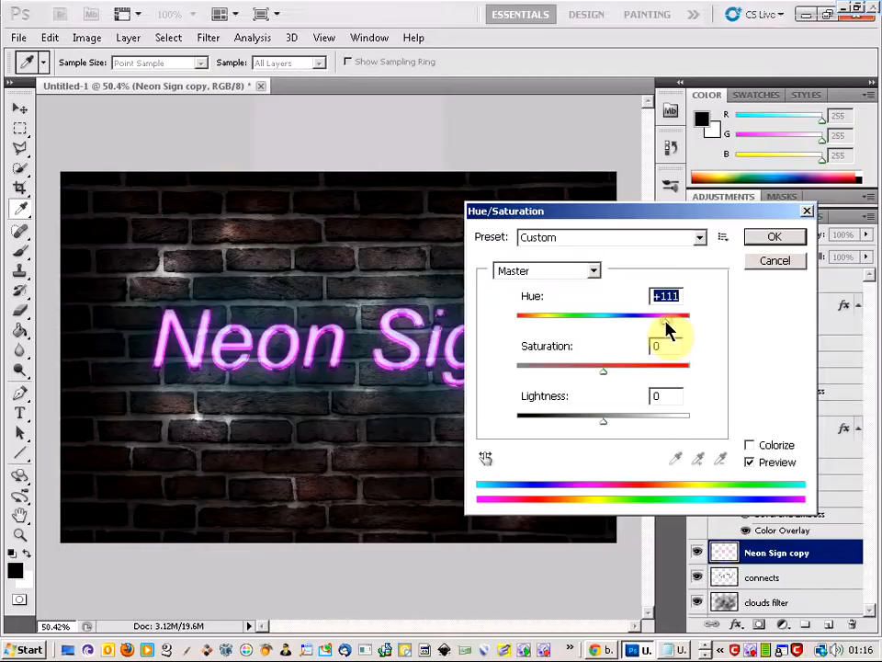
left_click(775, 238)
key("b")
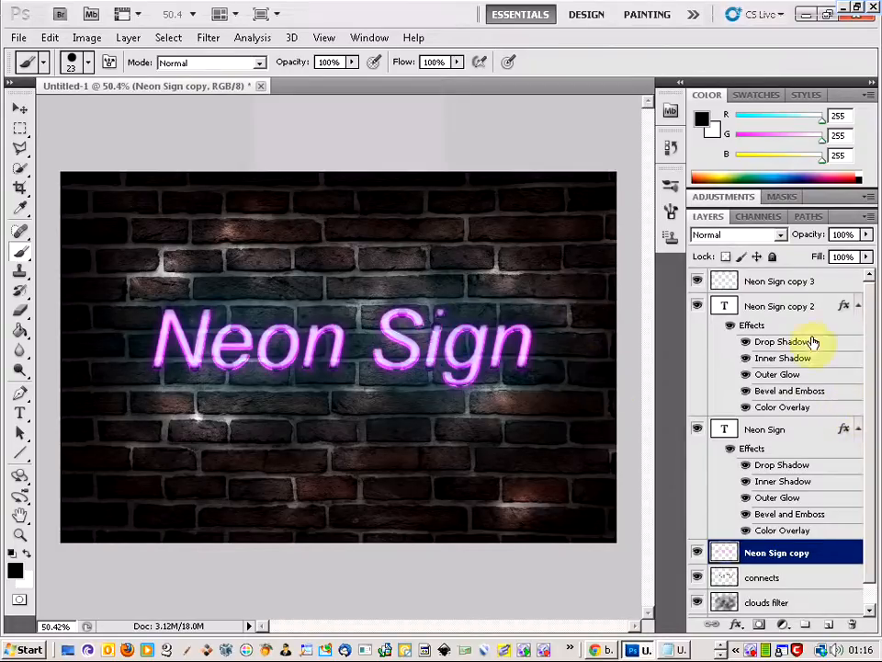
- Shift the glow on the "Neon Sign copy 3" layer to magenta with a Hue/Saturation Hue value of +97
left_click(798, 282)
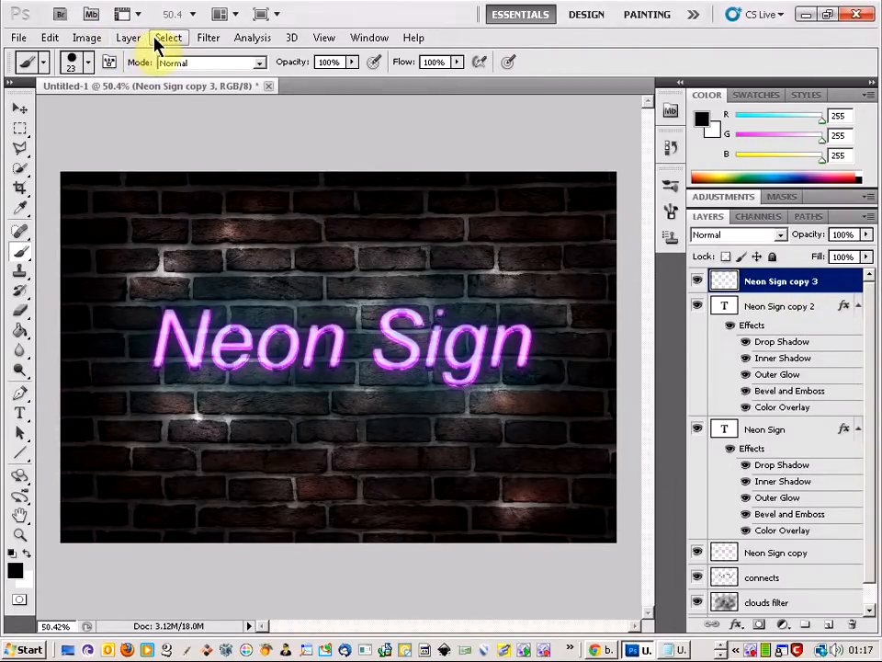
right_click(784, 280)
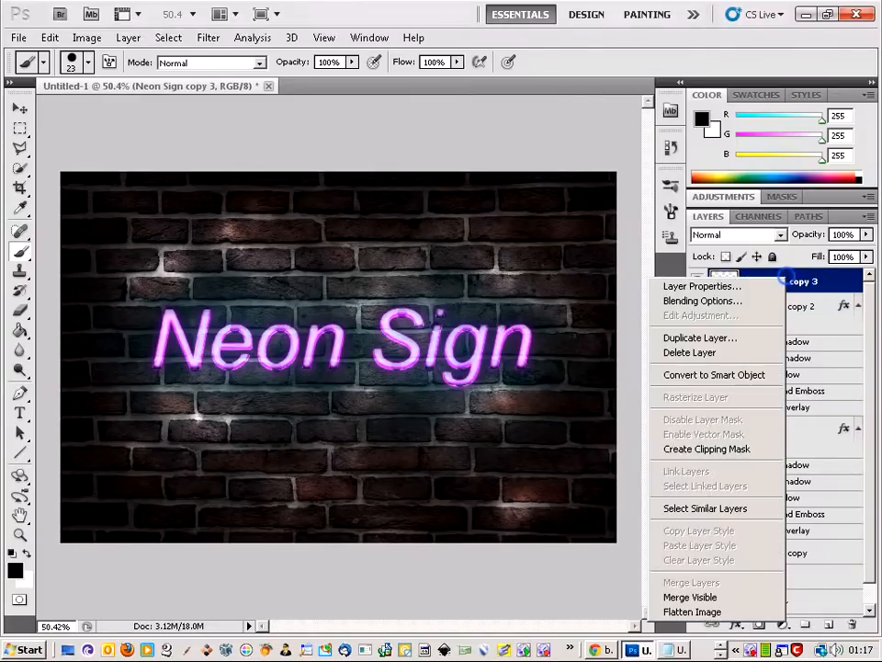
left_click(125, 37)
left_click(90, 38)
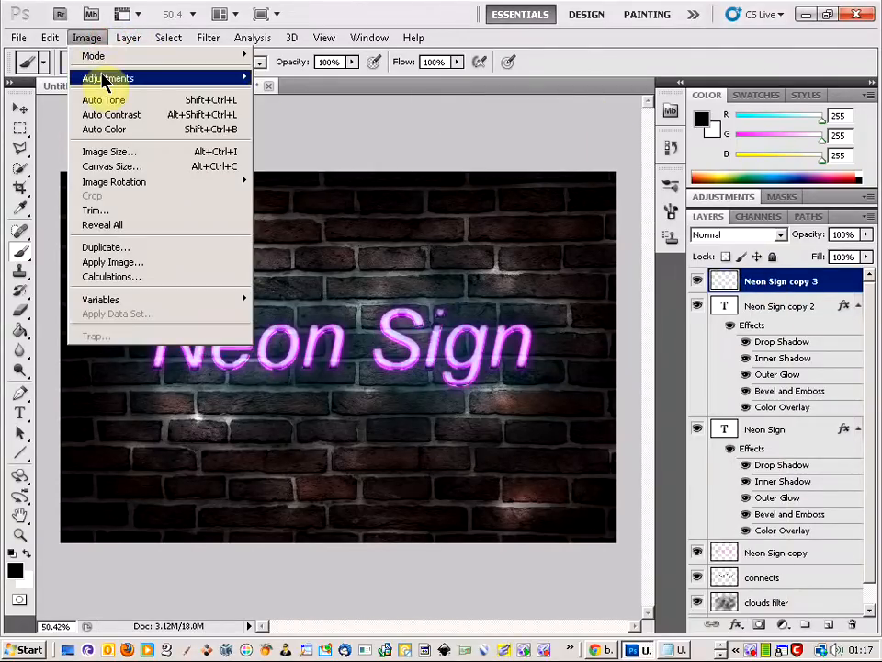
mouse_move(101, 78)
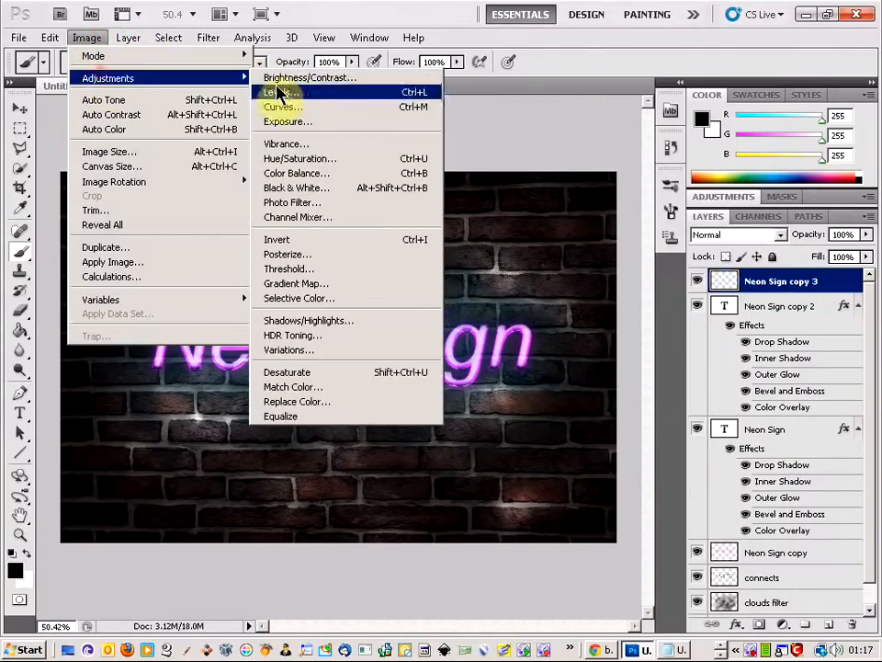
left_click(305, 162)
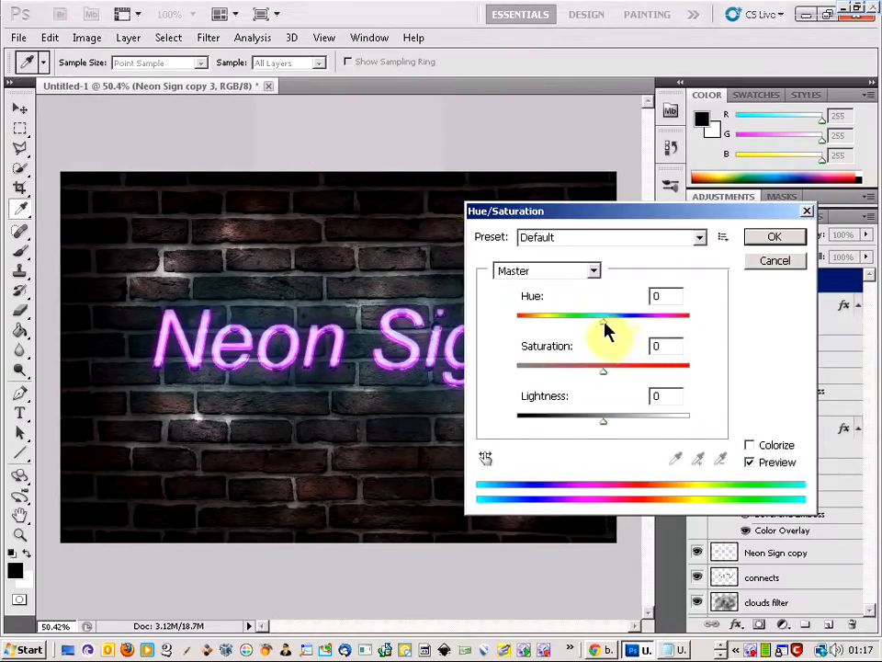
left_click_drag(604, 322, 665, 331)
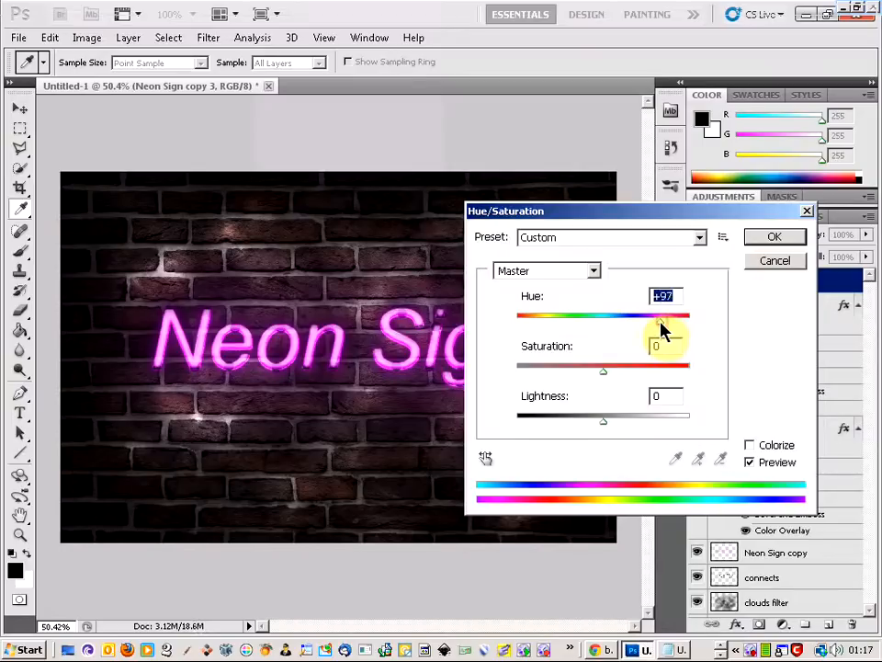
left_click(776, 239)
key("b")
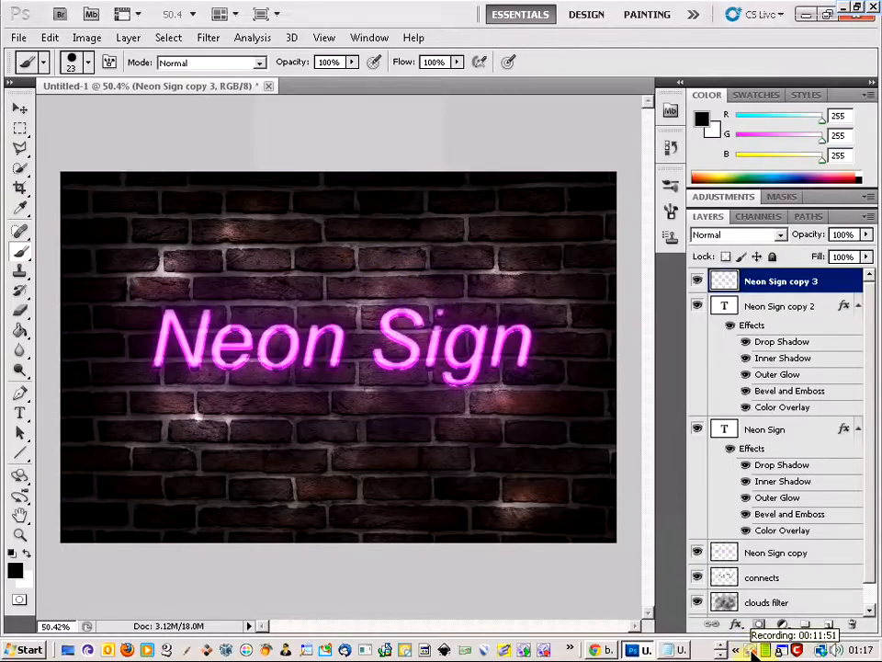
right_click(754, 651)
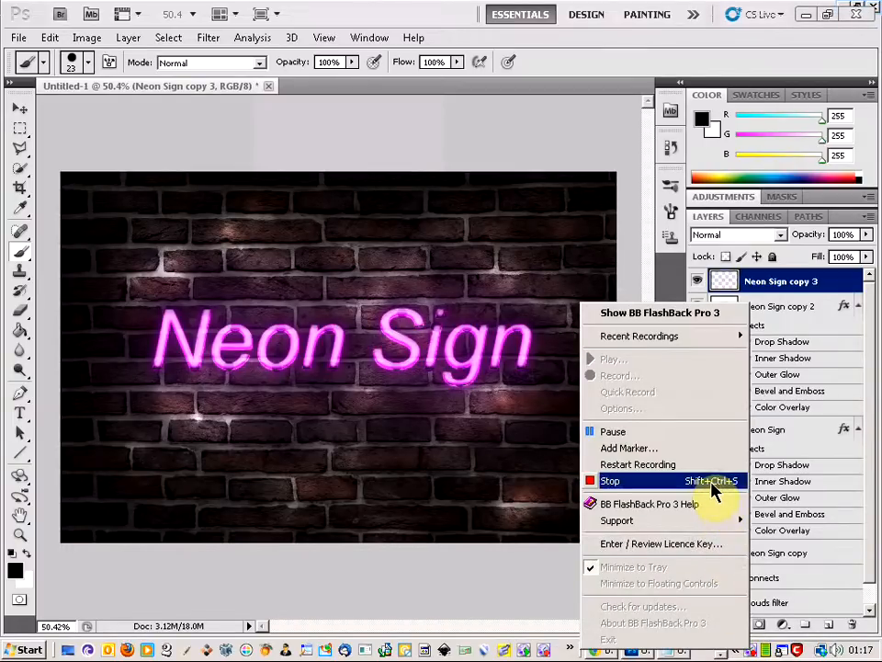